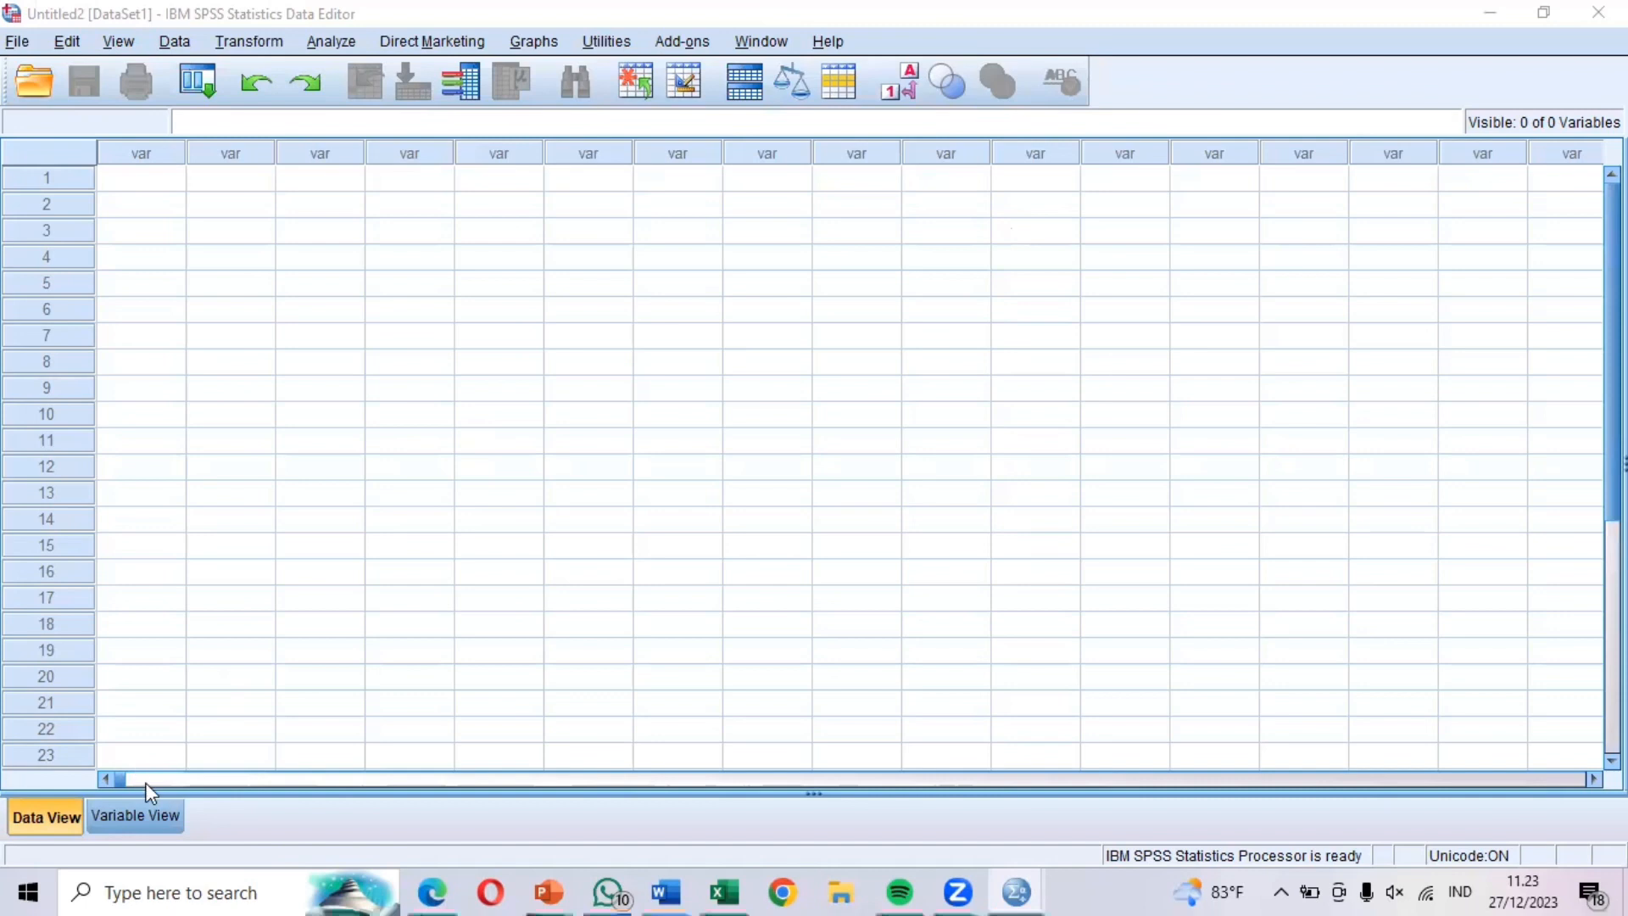
In the variable definitions, create a first variable named Kelas and give it the label Kelas
{"action": "left_click", "coordinate": [134, 821]}
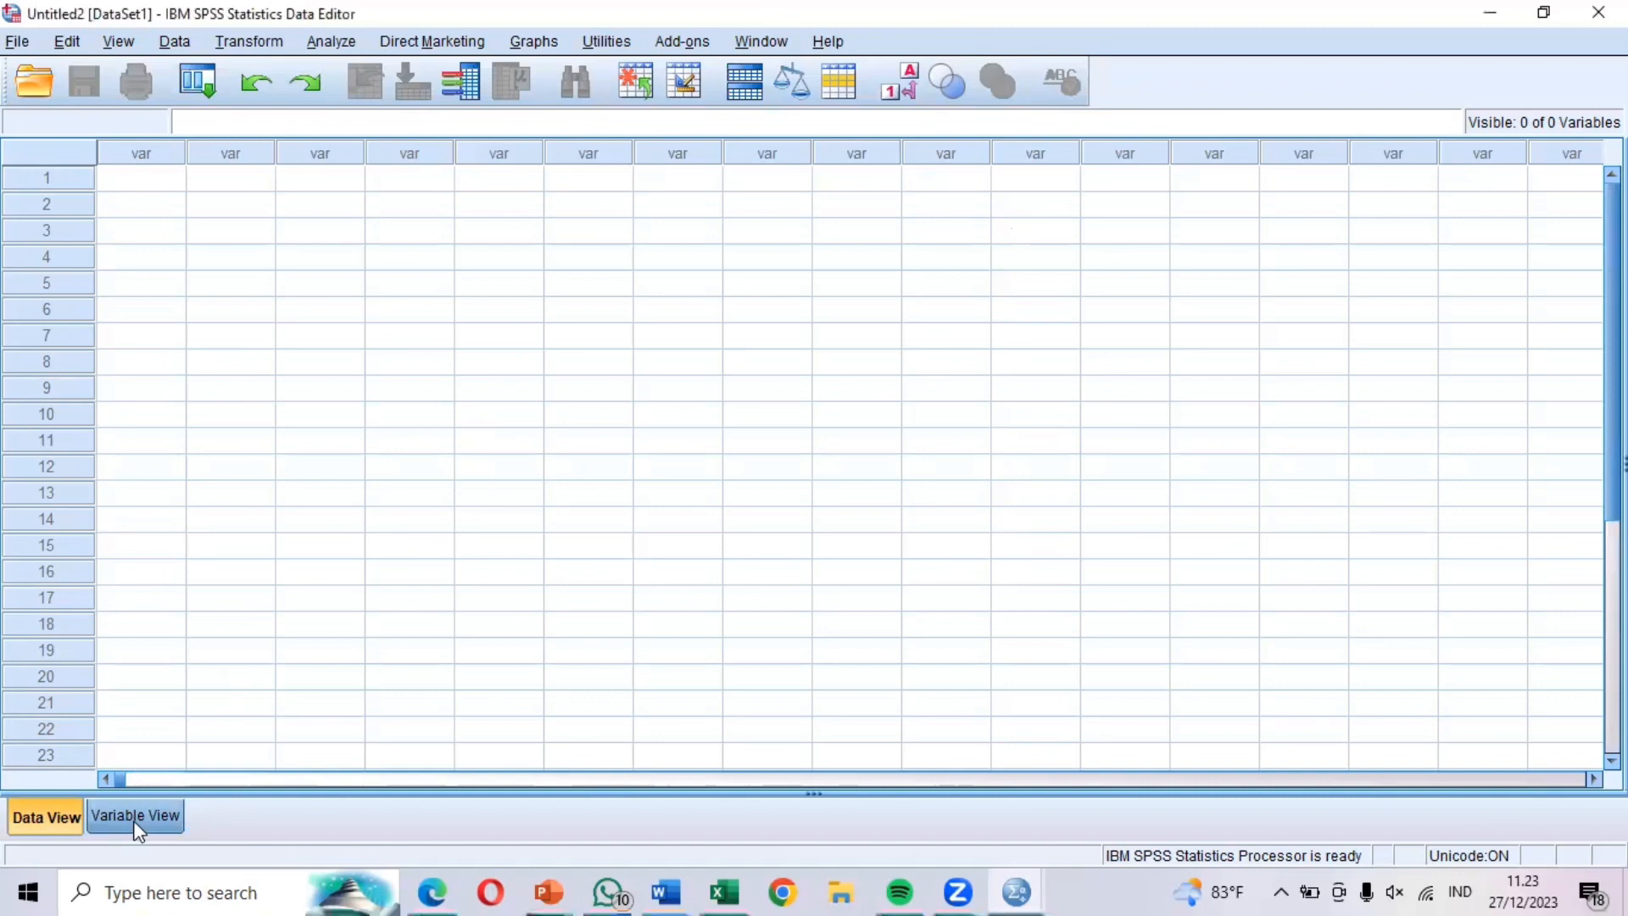
{"action": "left_click", "coordinate": [134, 818]}
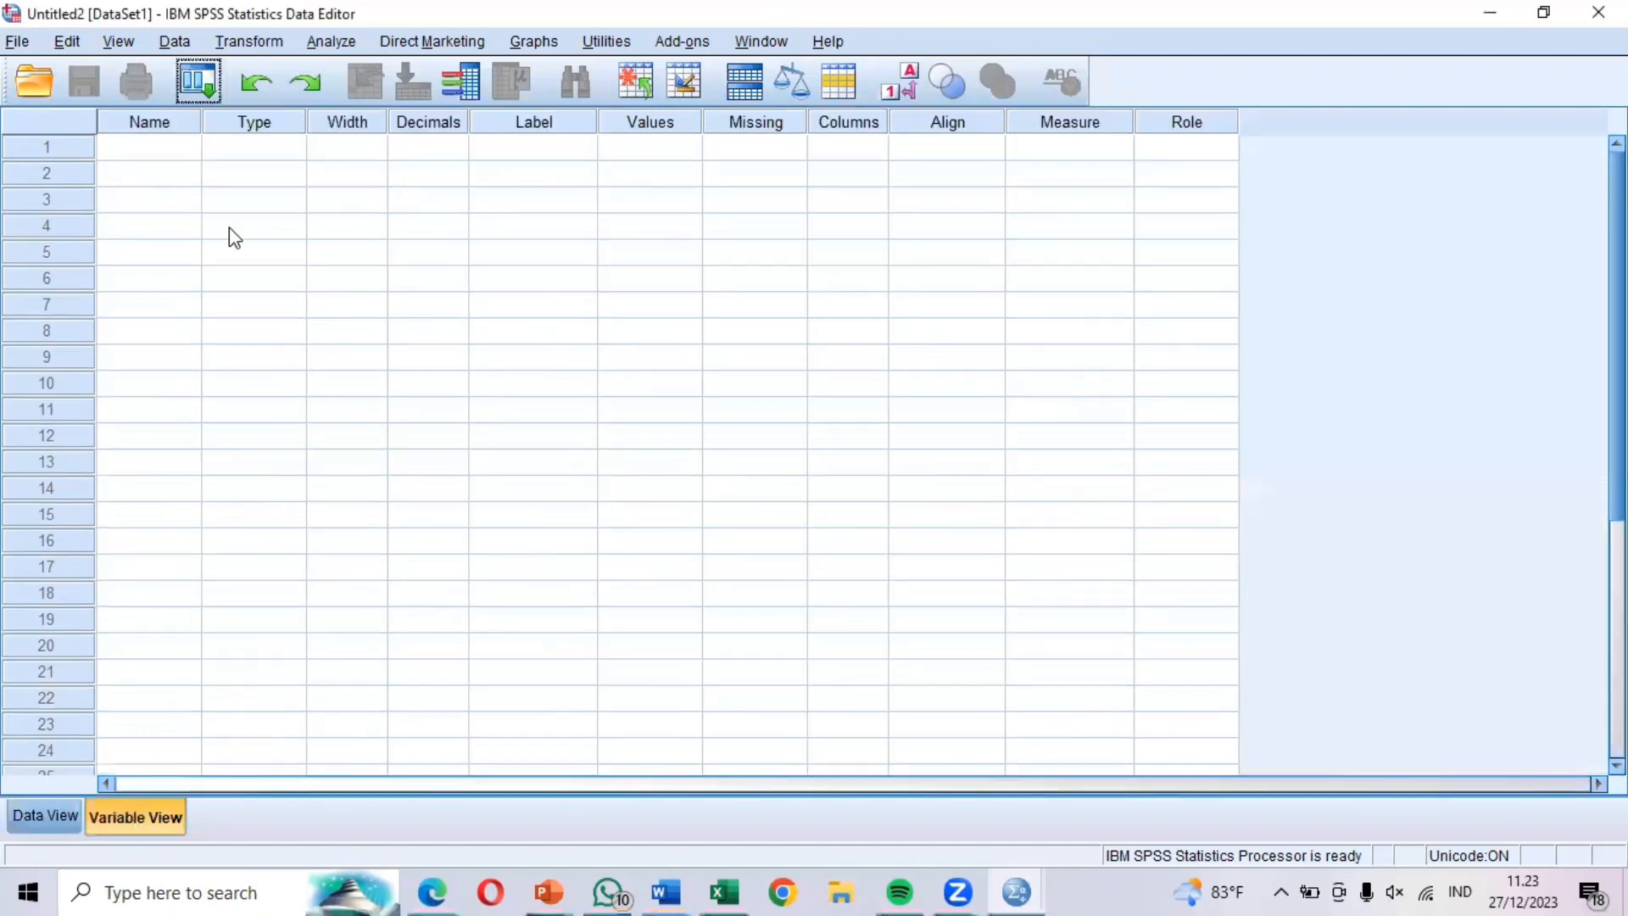
{"action": "double_click", "coordinate": [165, 154]}
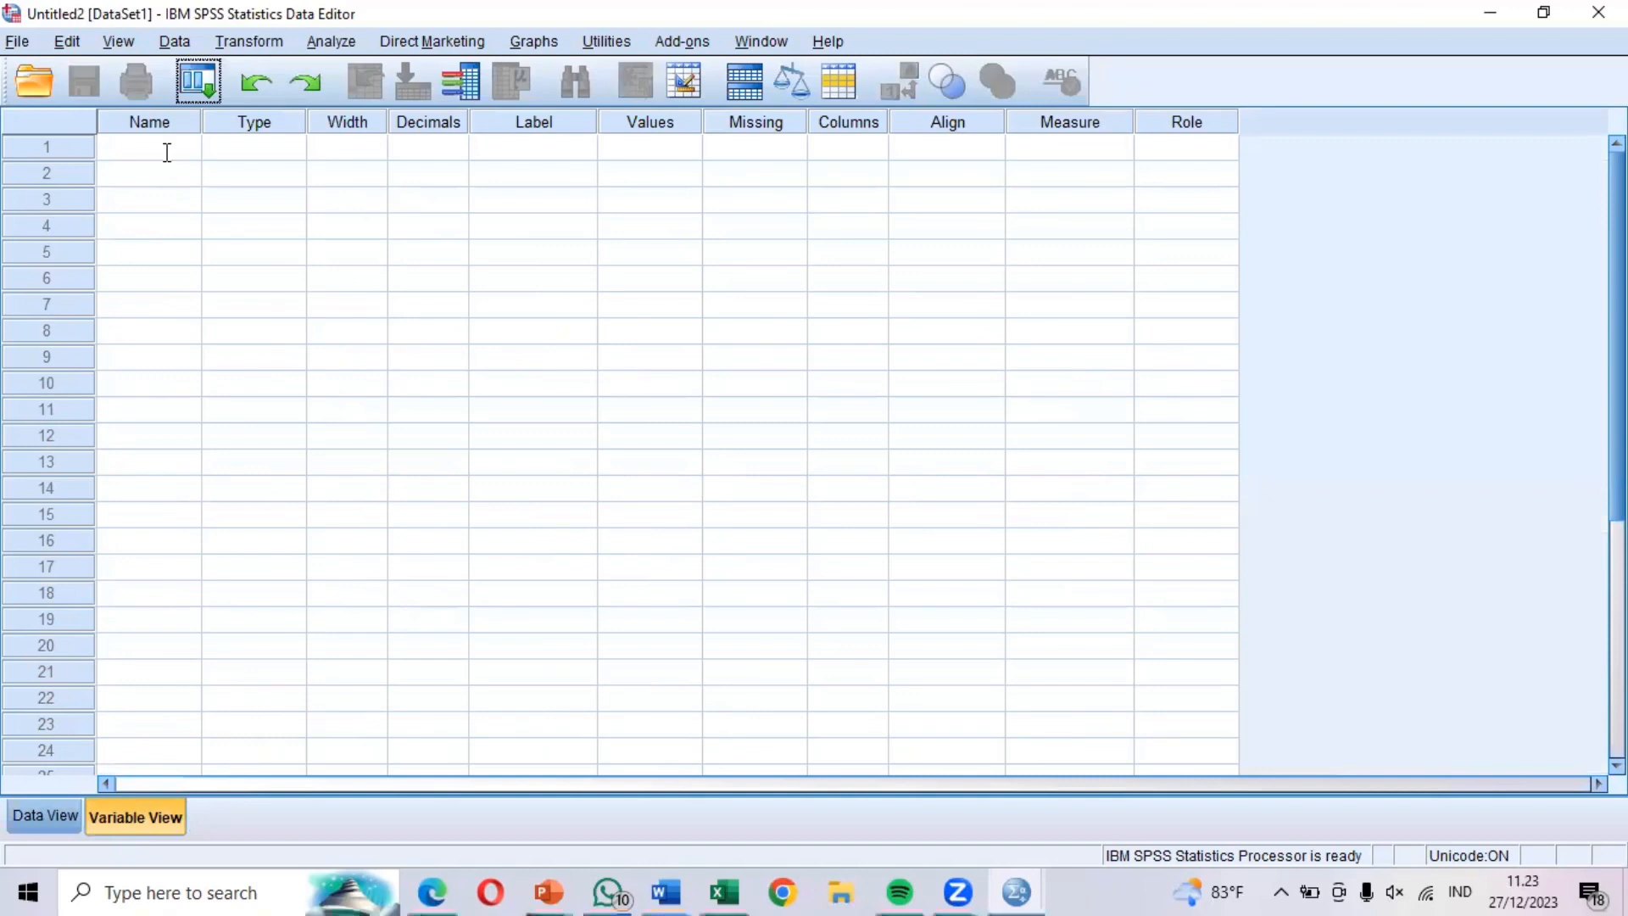
{"action": "left_click", "coordinate": [167, 153]}
{"action": "left_click", "coordinate": [167, 153]}
{"action": "type", "text": "Kelas"}
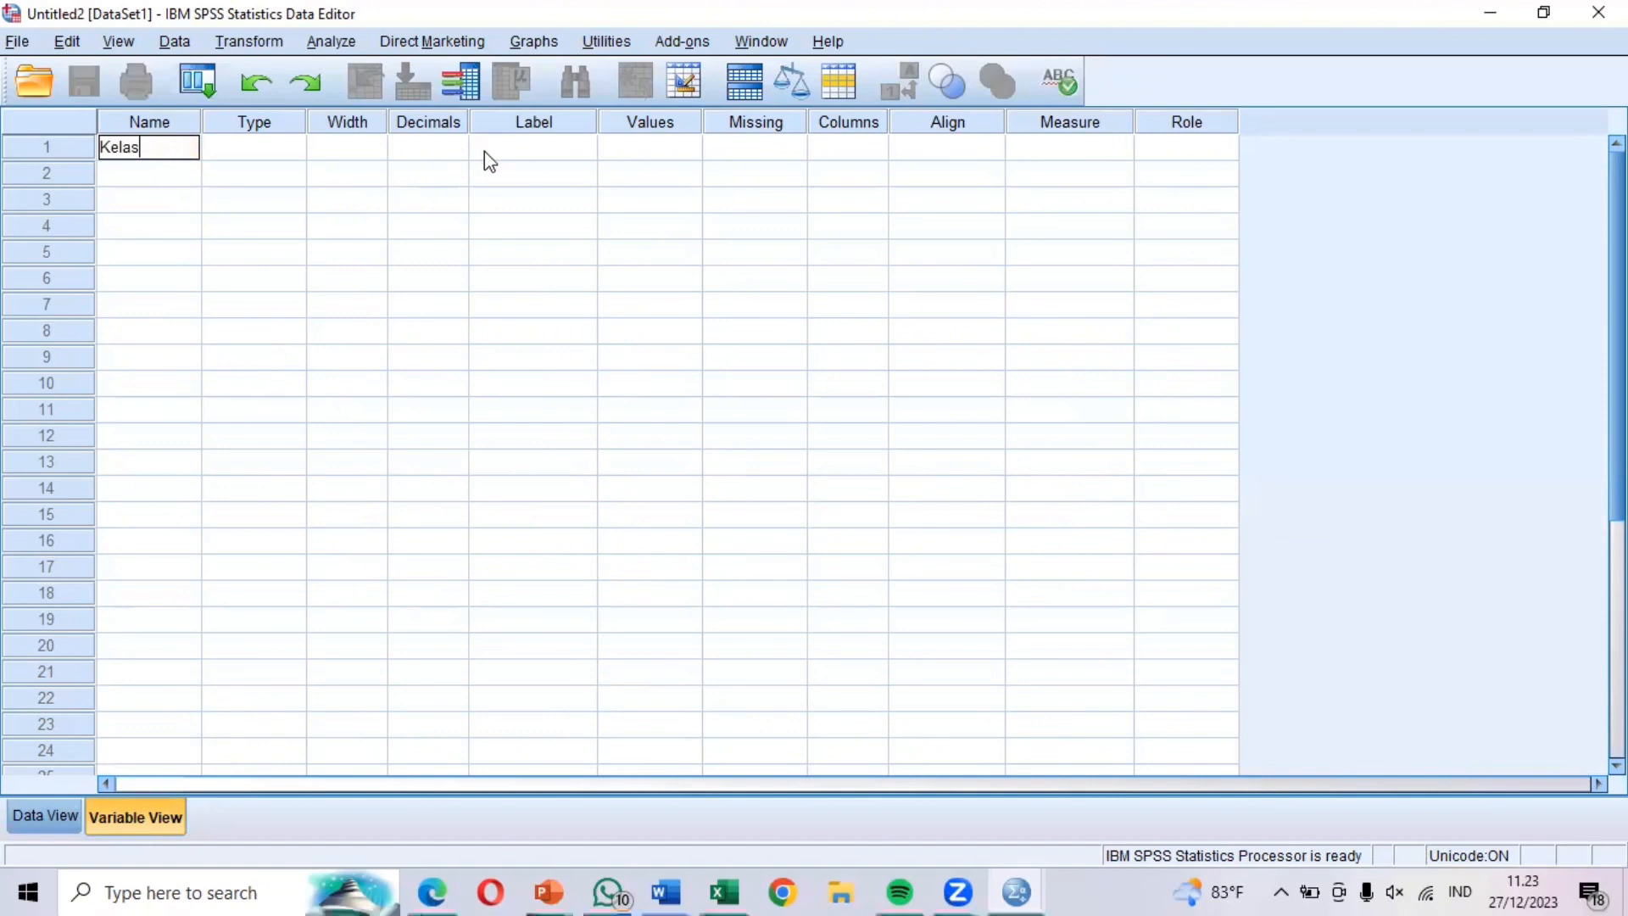
{"action": "left_click", "coordinate": [532, 151]}
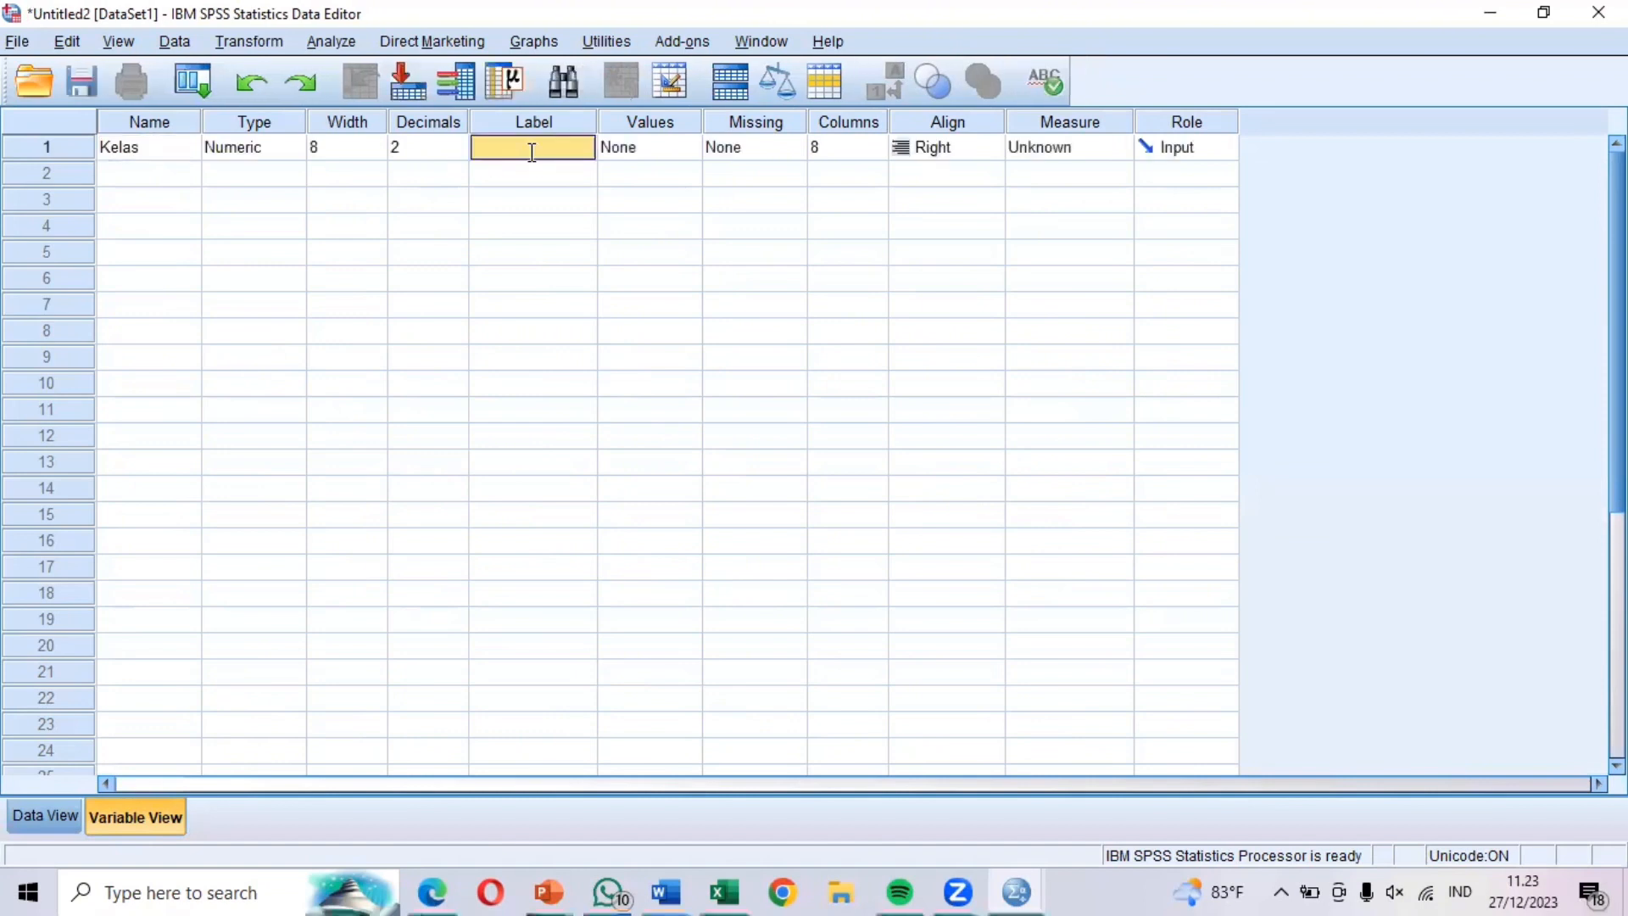
{"action": "type", "text": "Kelas"}
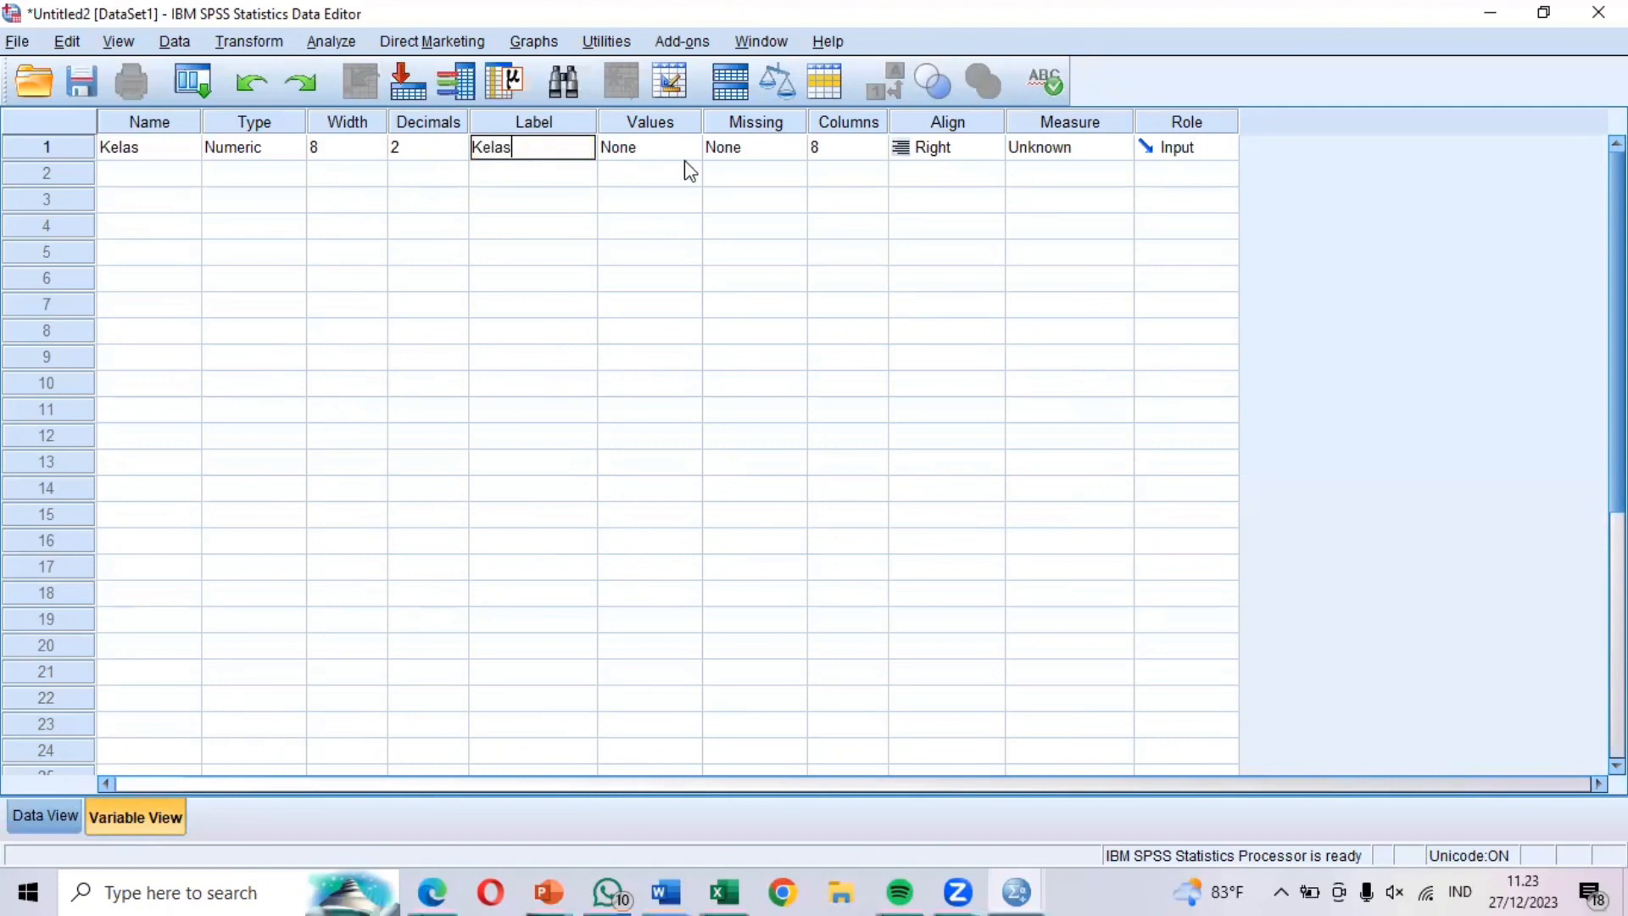
Add a value label to the Kelas variable that assigns value 1 to "Kelas 21 A"
{"action": "left_click", "coordinate": [660, 159]}
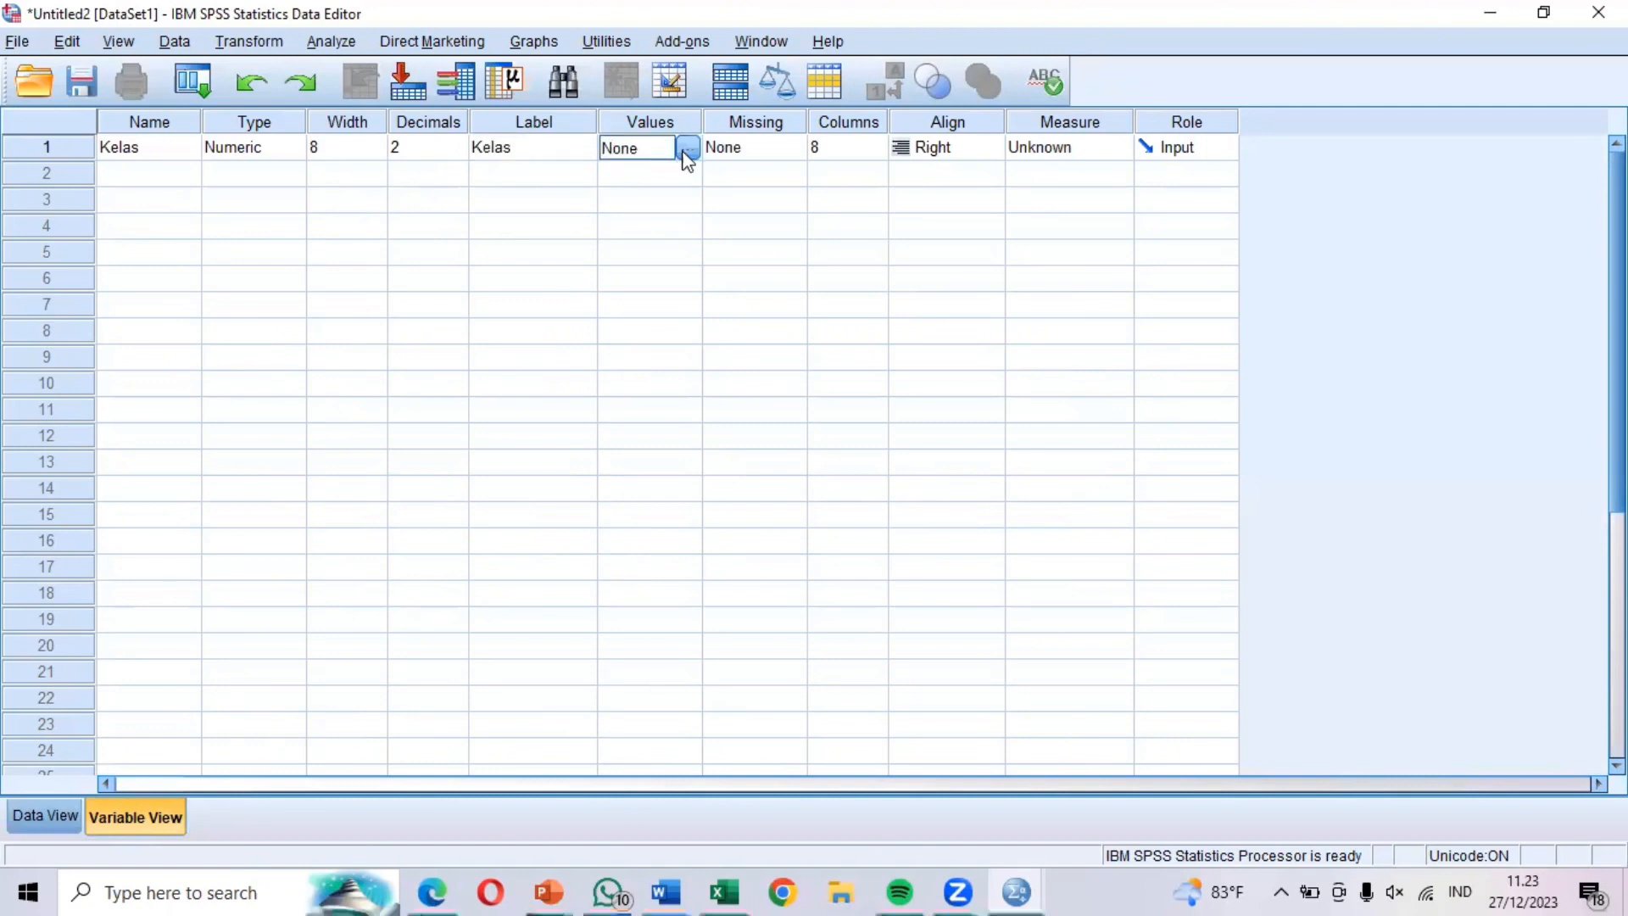
{"action": "left_click", "coordinate": [687, 151]}
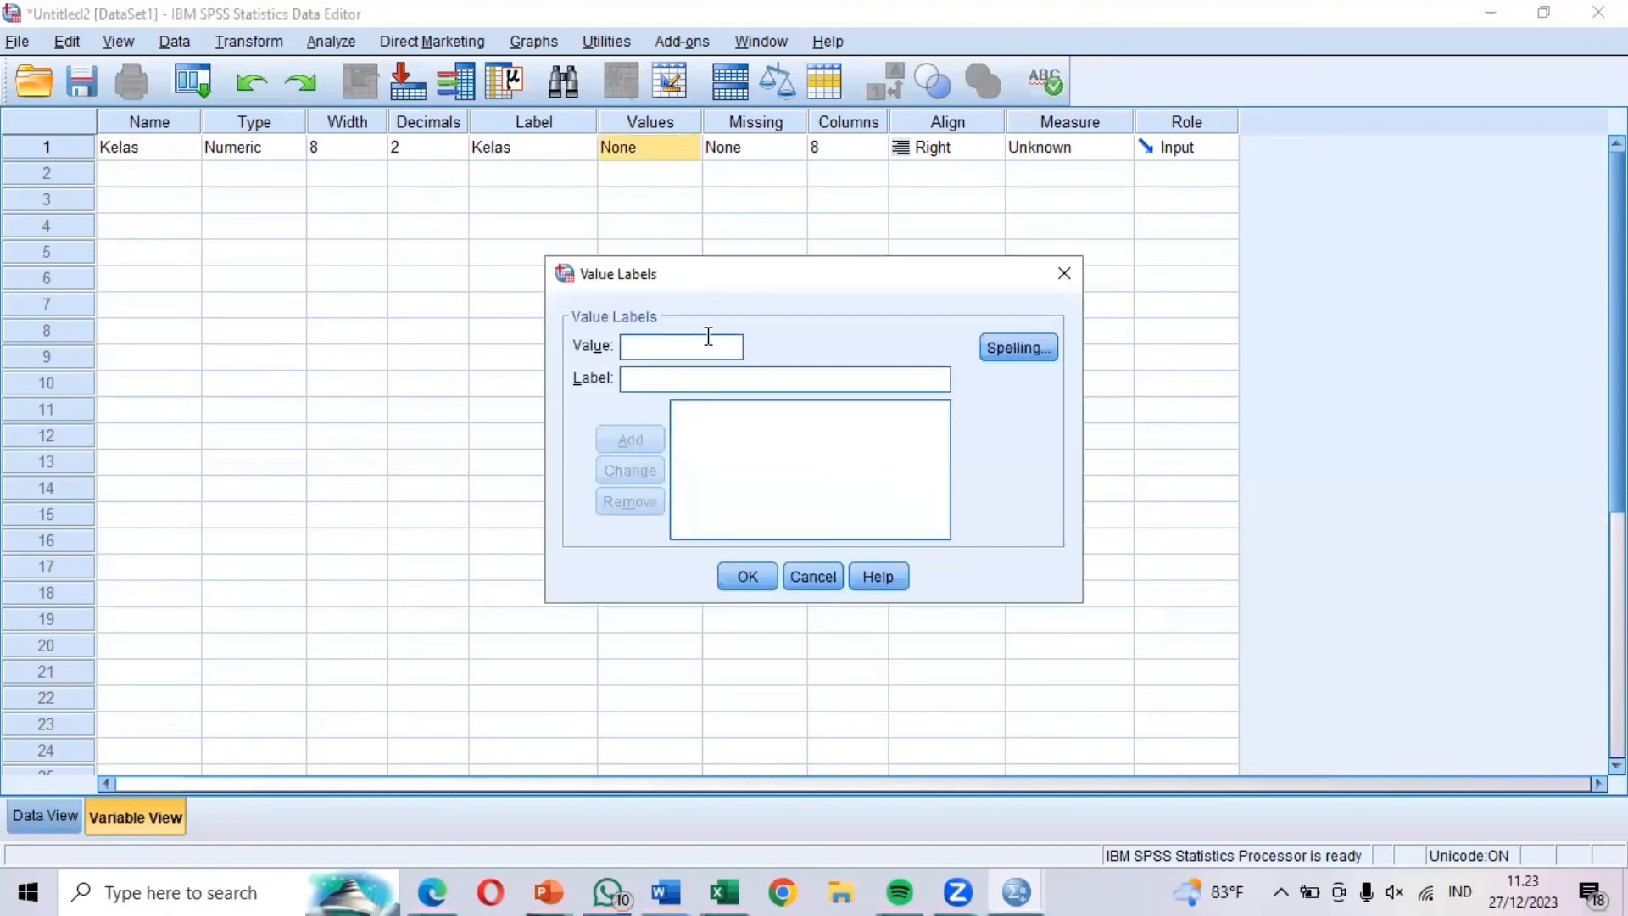
{"action": "type", "text": "1"}
{"action": "type", "text": "Kel"}
{"action": "type", "text": "as "}
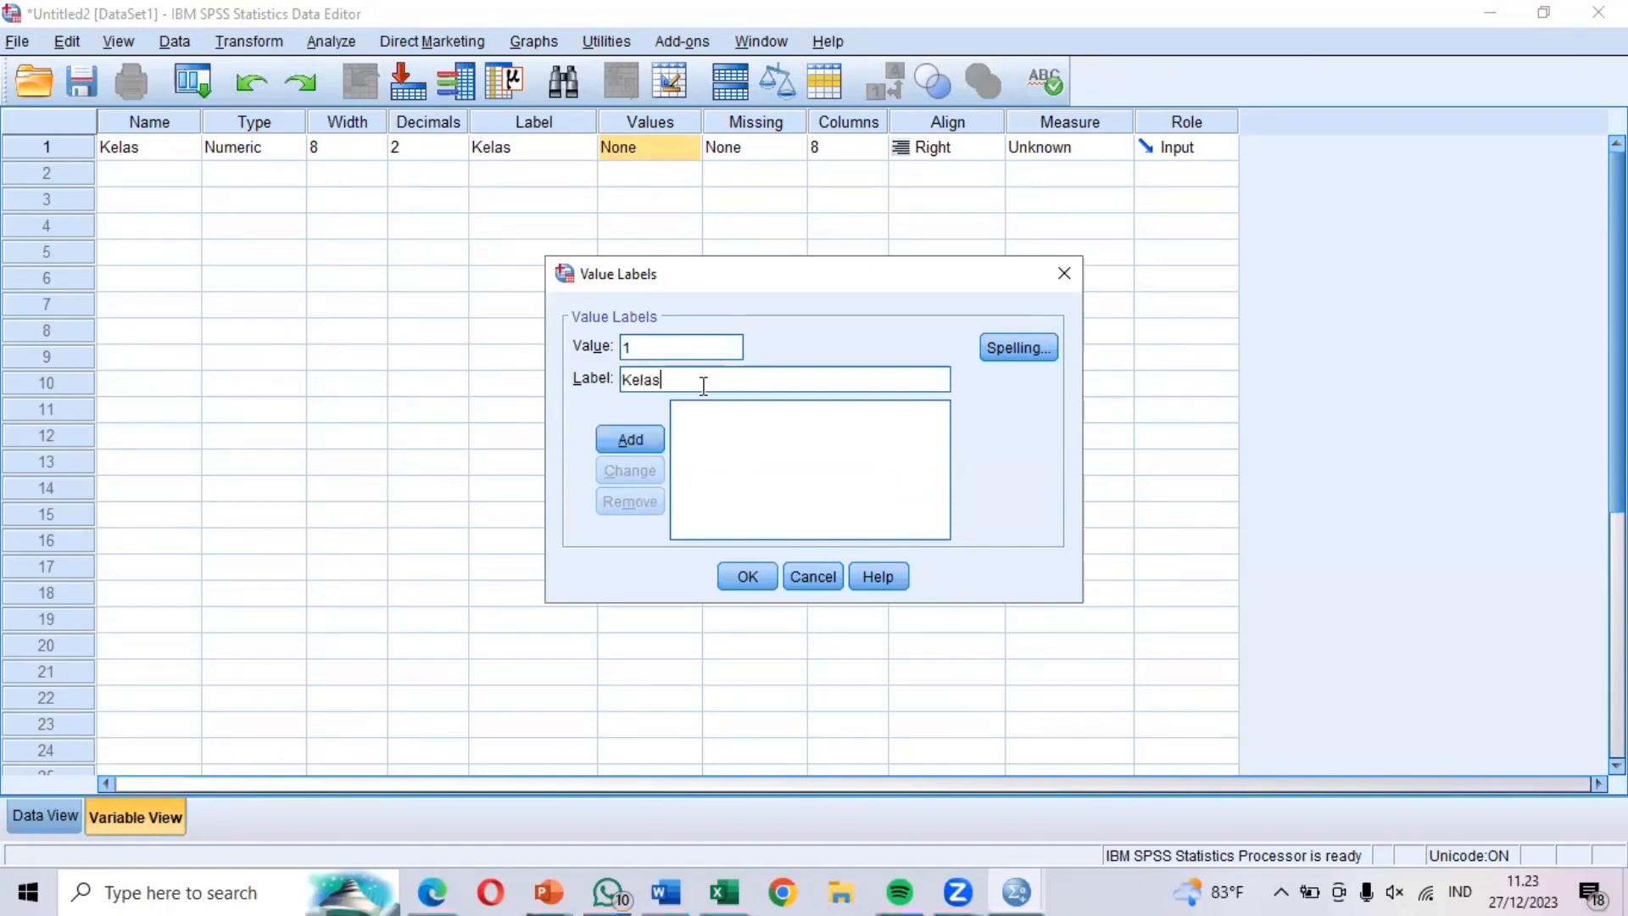
{"action": "type", "text": "21 A"}
{"action": "left_click", "coordinate": [652, 434]}
Add a second value label assigning value 2 to "Kelas 21 B" and accept the value labels for Kelas
{"action": "left_click", "coordinate": [661, 352]}
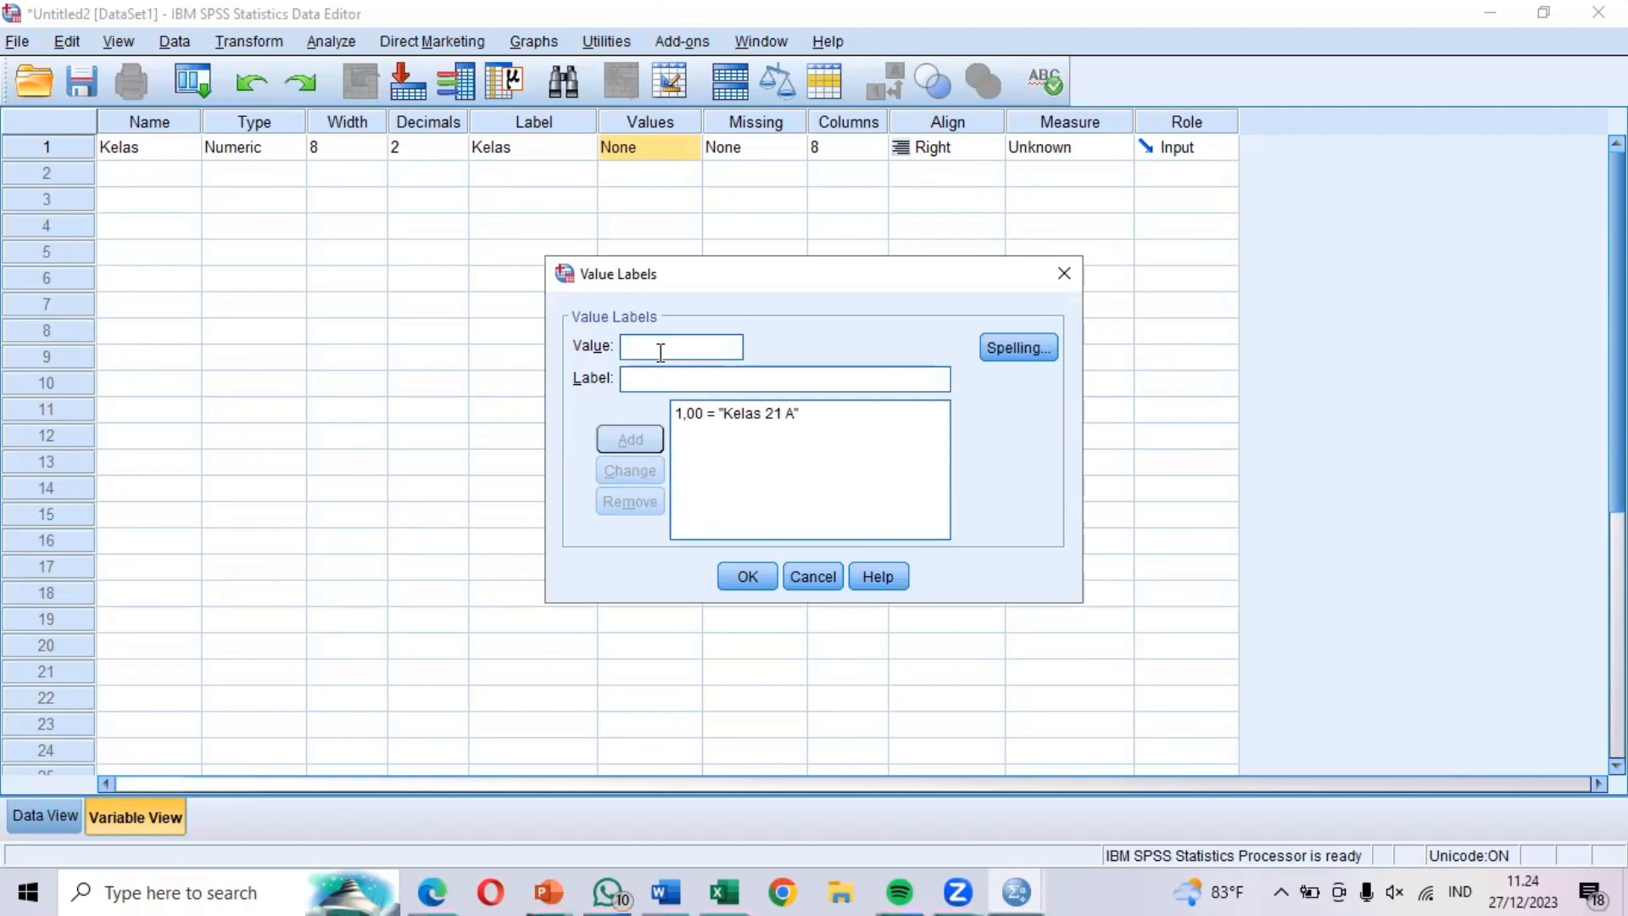
{"action": "type", "text": "2"}
{"action": "left_click", "coordinate": [681, 373]}
{"action": "type", "text": "k"}
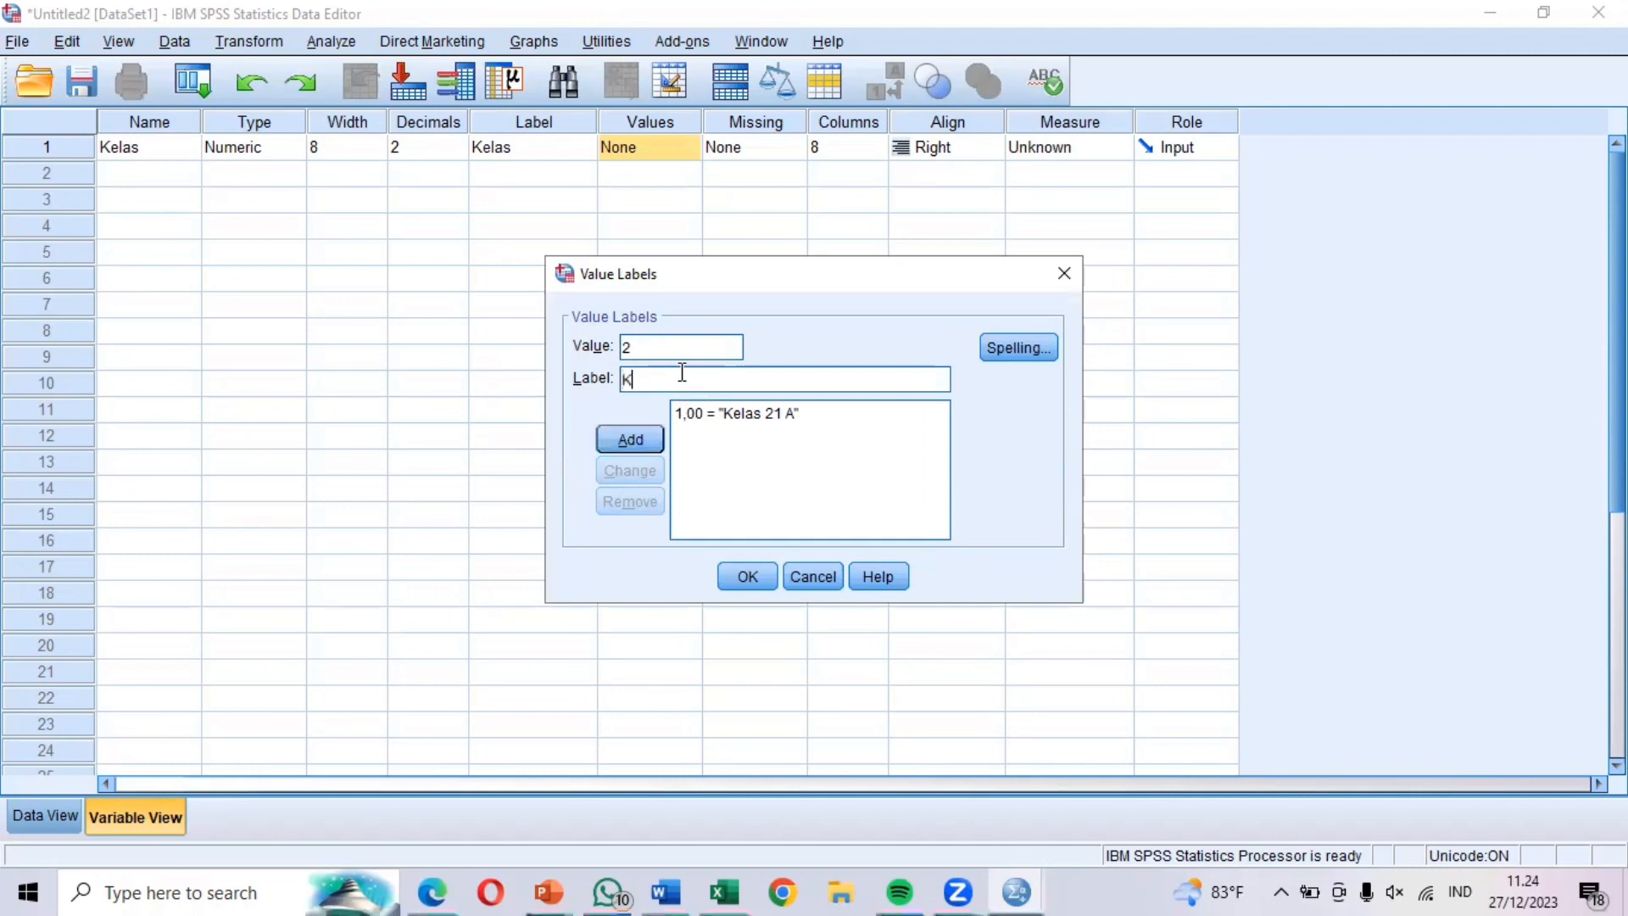
{"action": "type", "text": "elas 21 B"}
{"action": "left_click", "coordinate": [638, 439]}
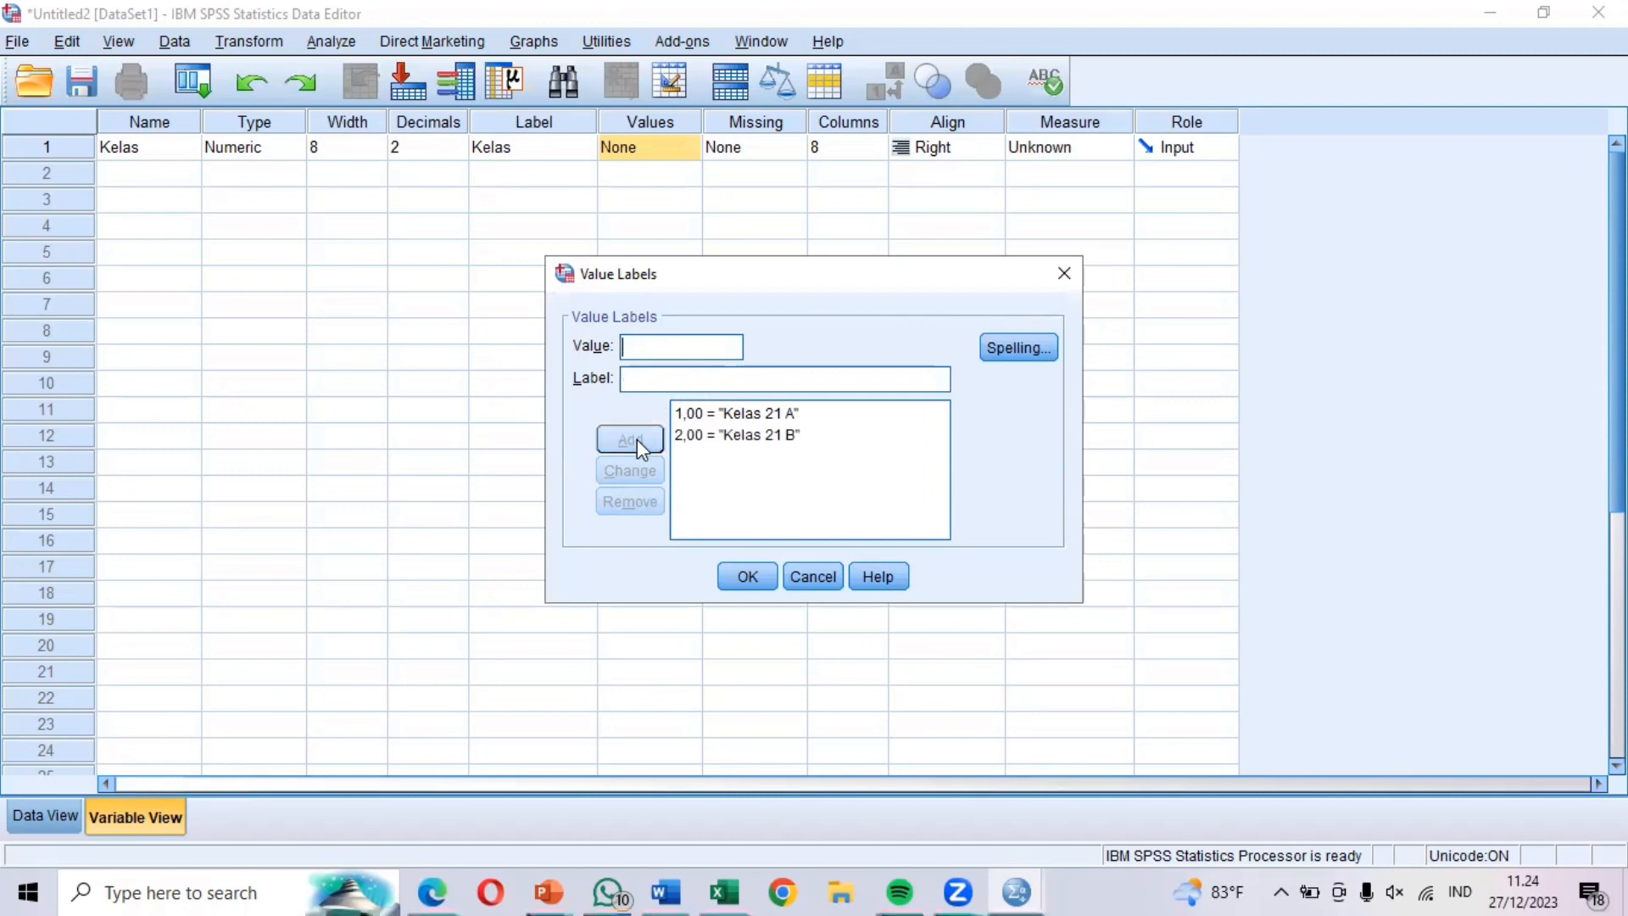
{"action": "left_click", "coordinate": [736, 567]}
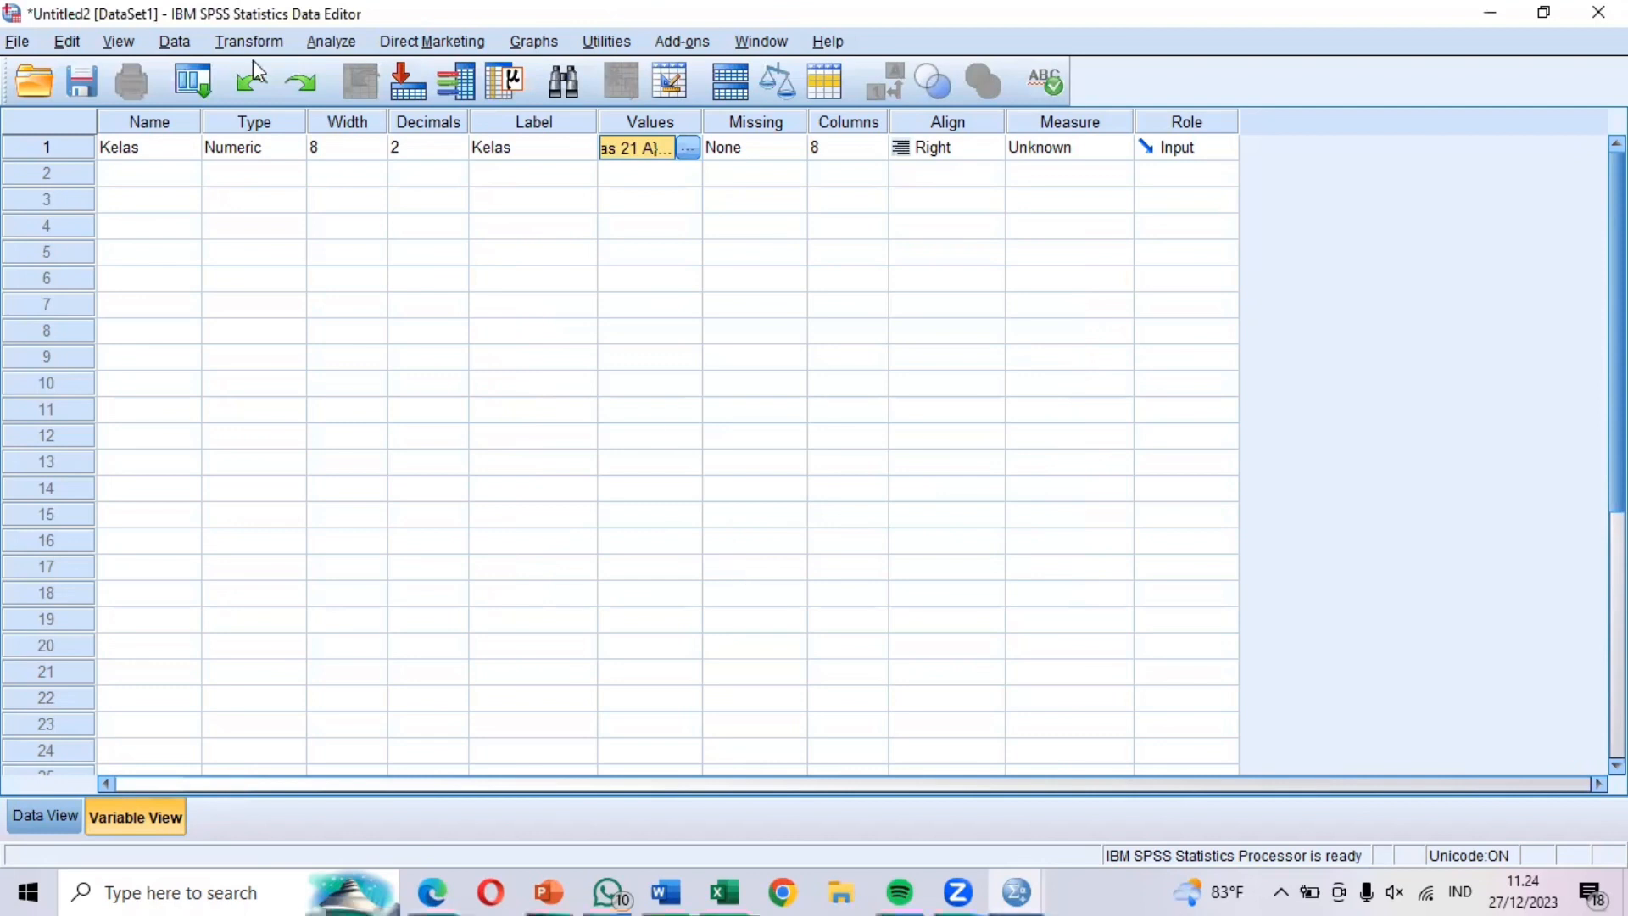
Create a second variable in row 2 named Hasil_Belajar
{"action": "left_click", "coordinate": [150, 172]}
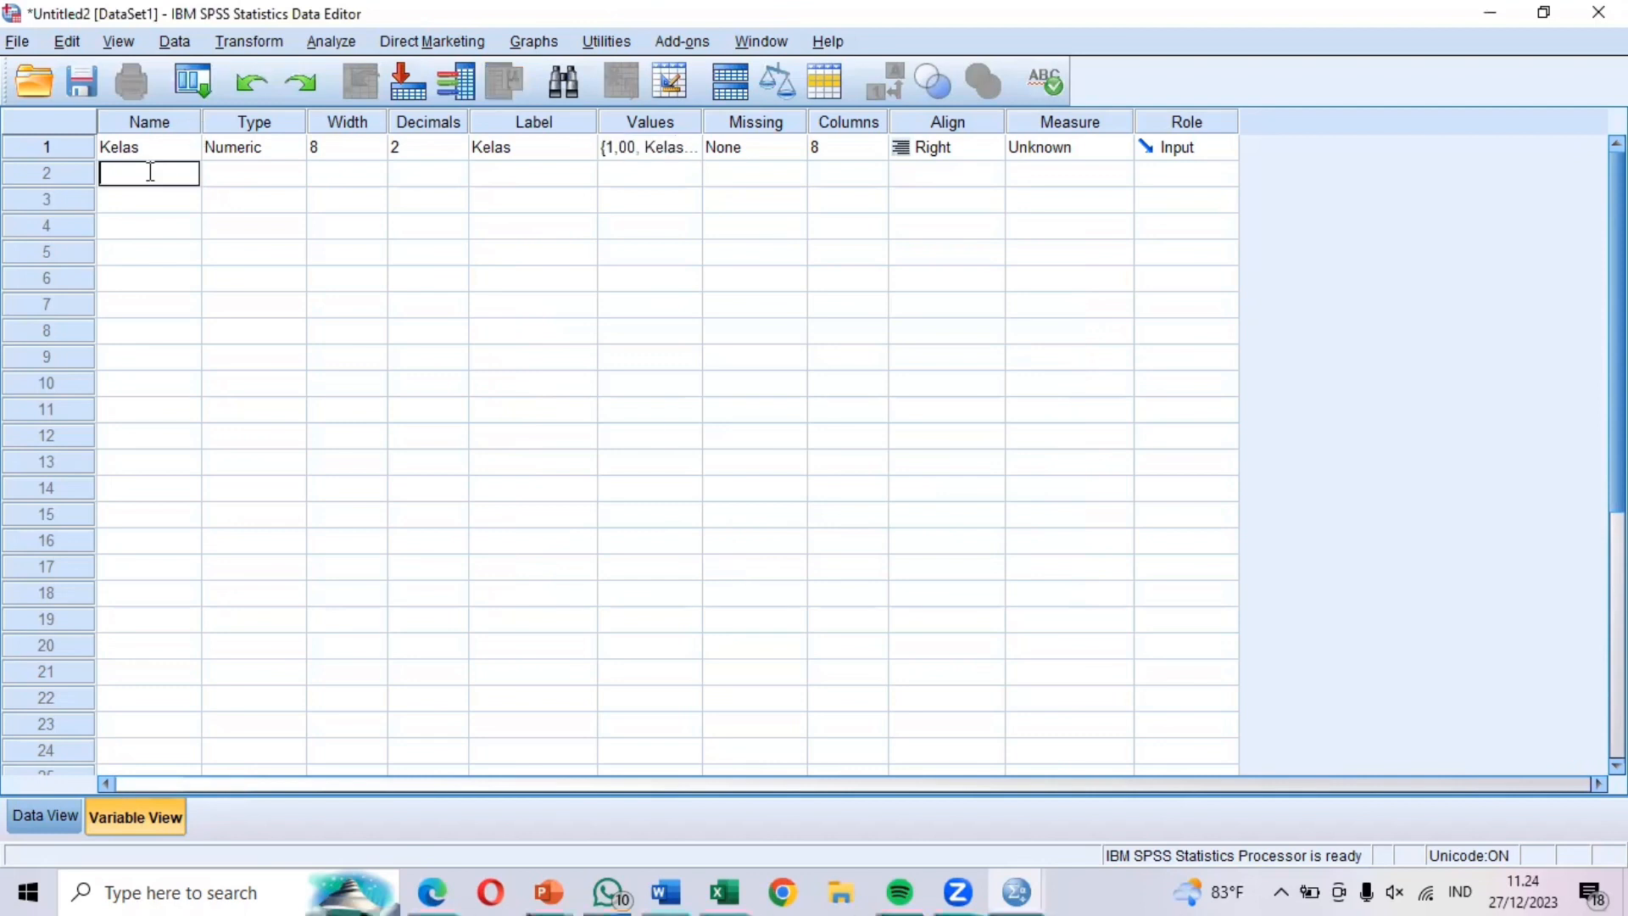
{"action": "type", "text": "Hasil_B"}
{"action": "key", "text": "Tab"}
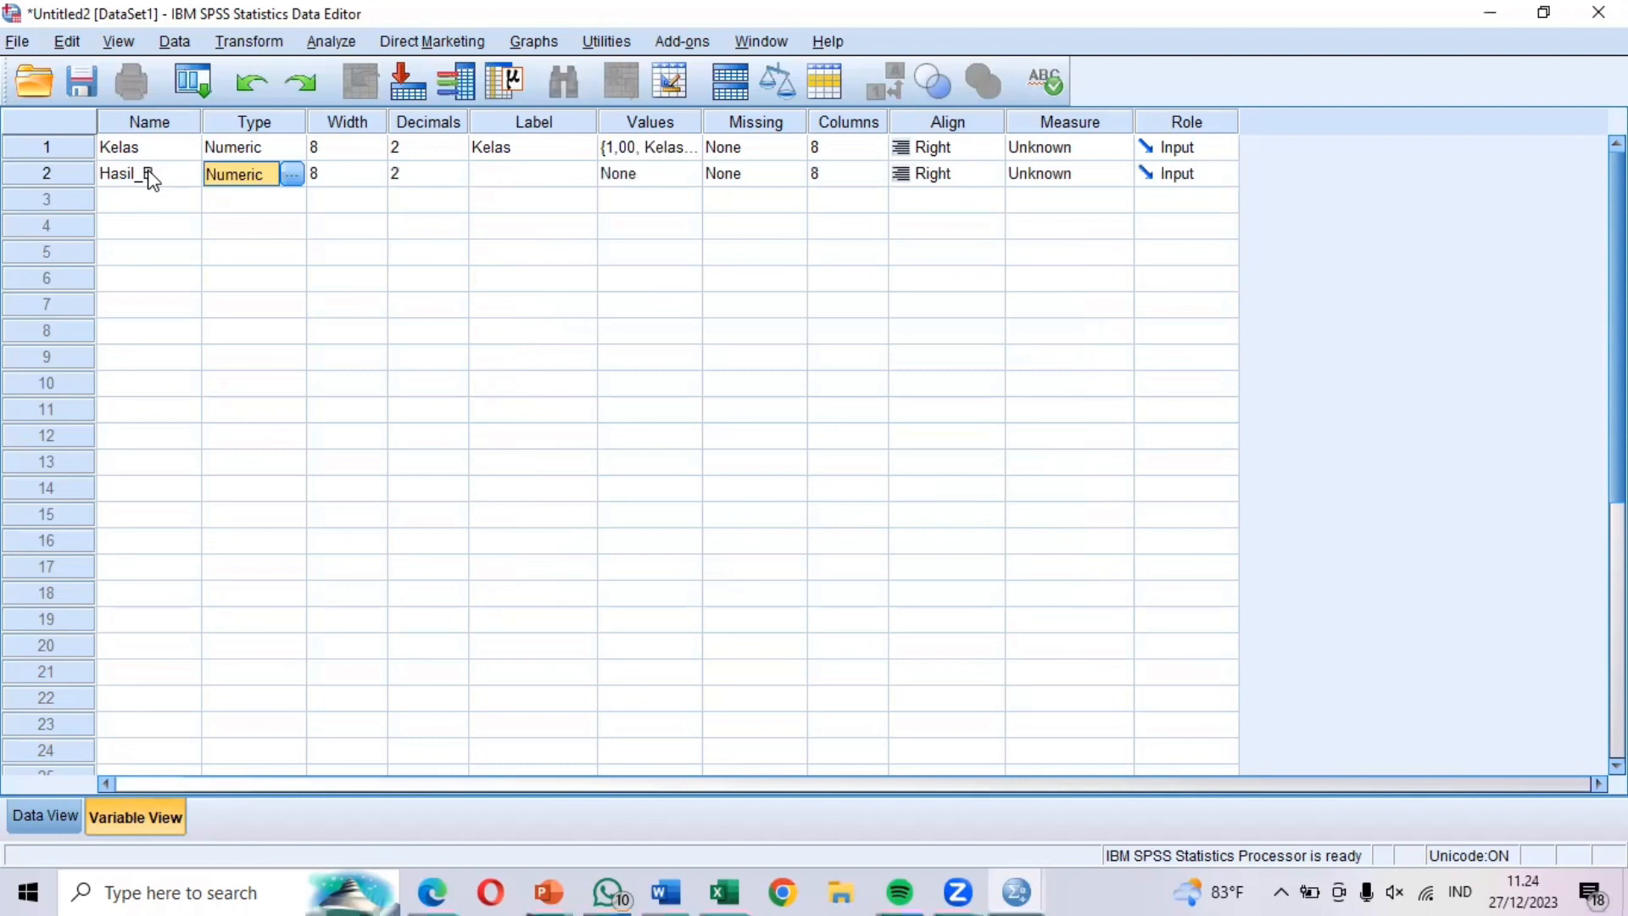
{"action": "double_click", "coordinate": [164, 173]}
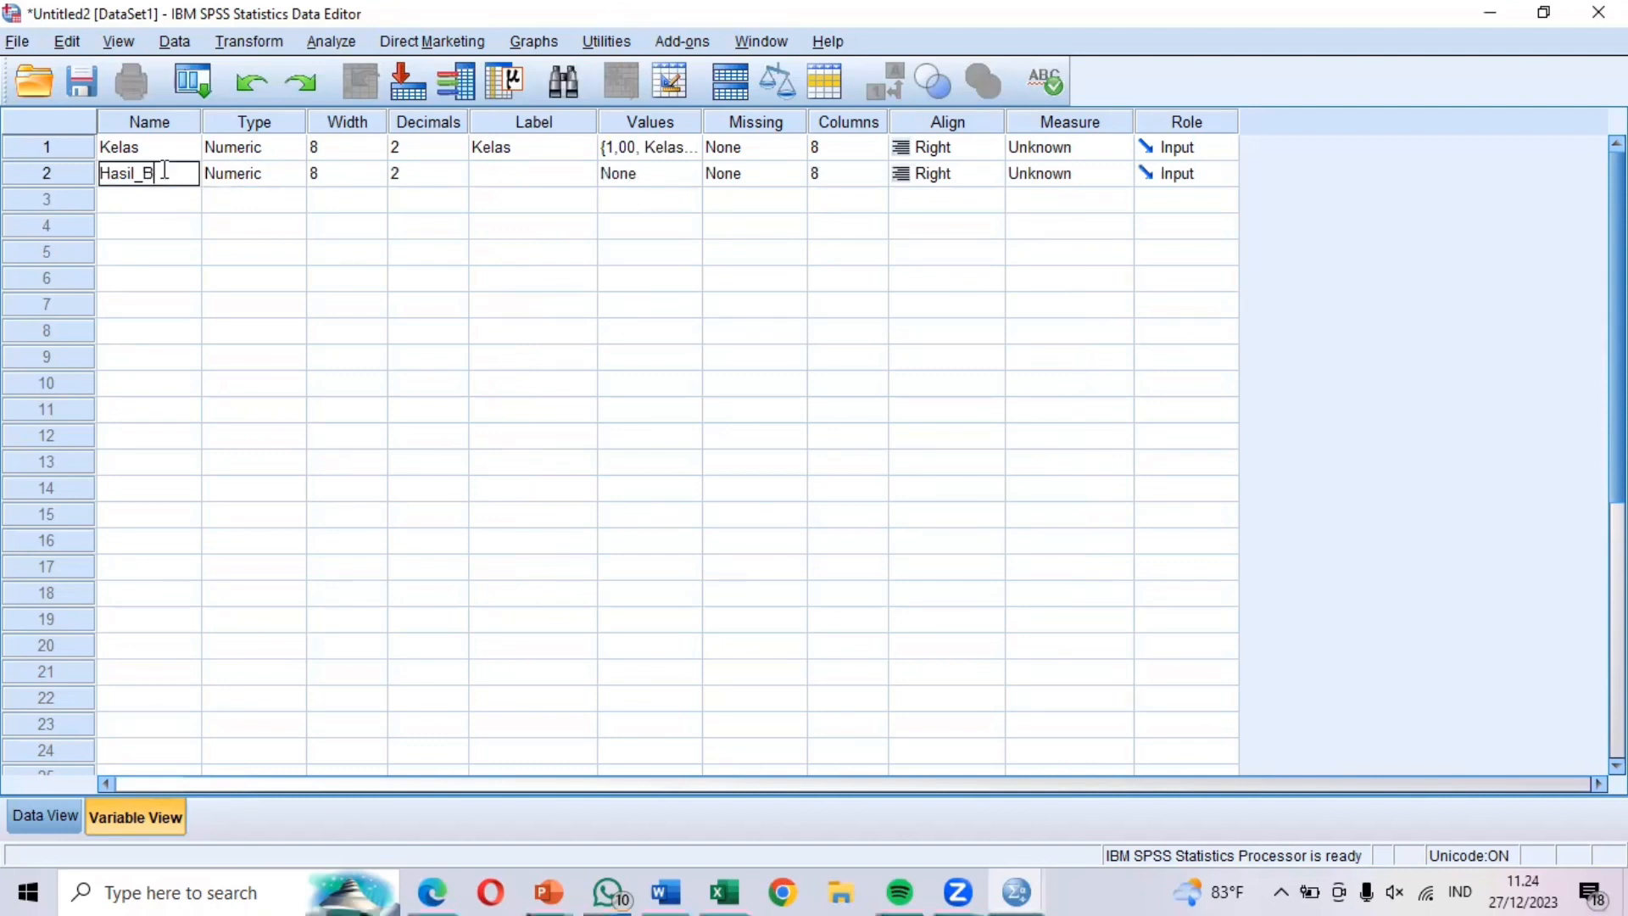
{"action": "double_click", "coordinate": [165, 170]}
{"action": "type", "text": "E"}
{"action": "key", "text": "BackSpace"}
{"action": "type", "text": "Ha"}
{"action": "type", "text": "i"}
{"action": "type", "text": "sil"}
{"action": "type", "text": "_Be"}
{"action": "type", "text": "laj"}
{"action": "type", "text": "ar"}
Give the Hasil_Belajar variable the label "Hasil Belajar"
{"action": "left_click", "coordinate": [517, 174]}
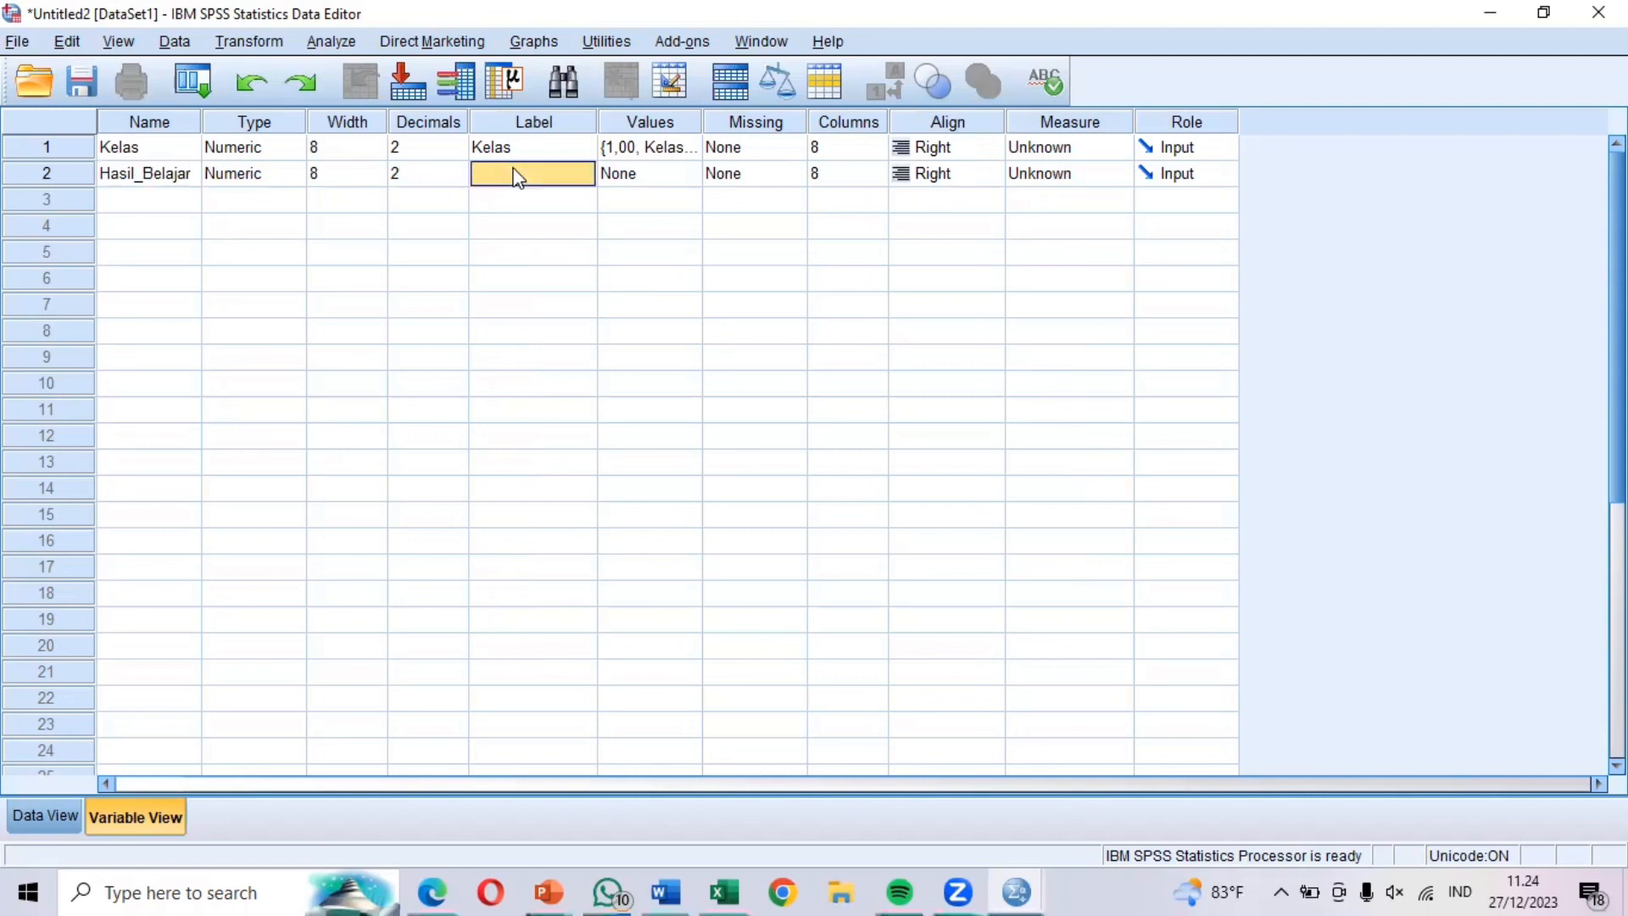
{"action": "double_click", "coordinate": [516, 168]}
{"action": "type", "text": "Hasil "}
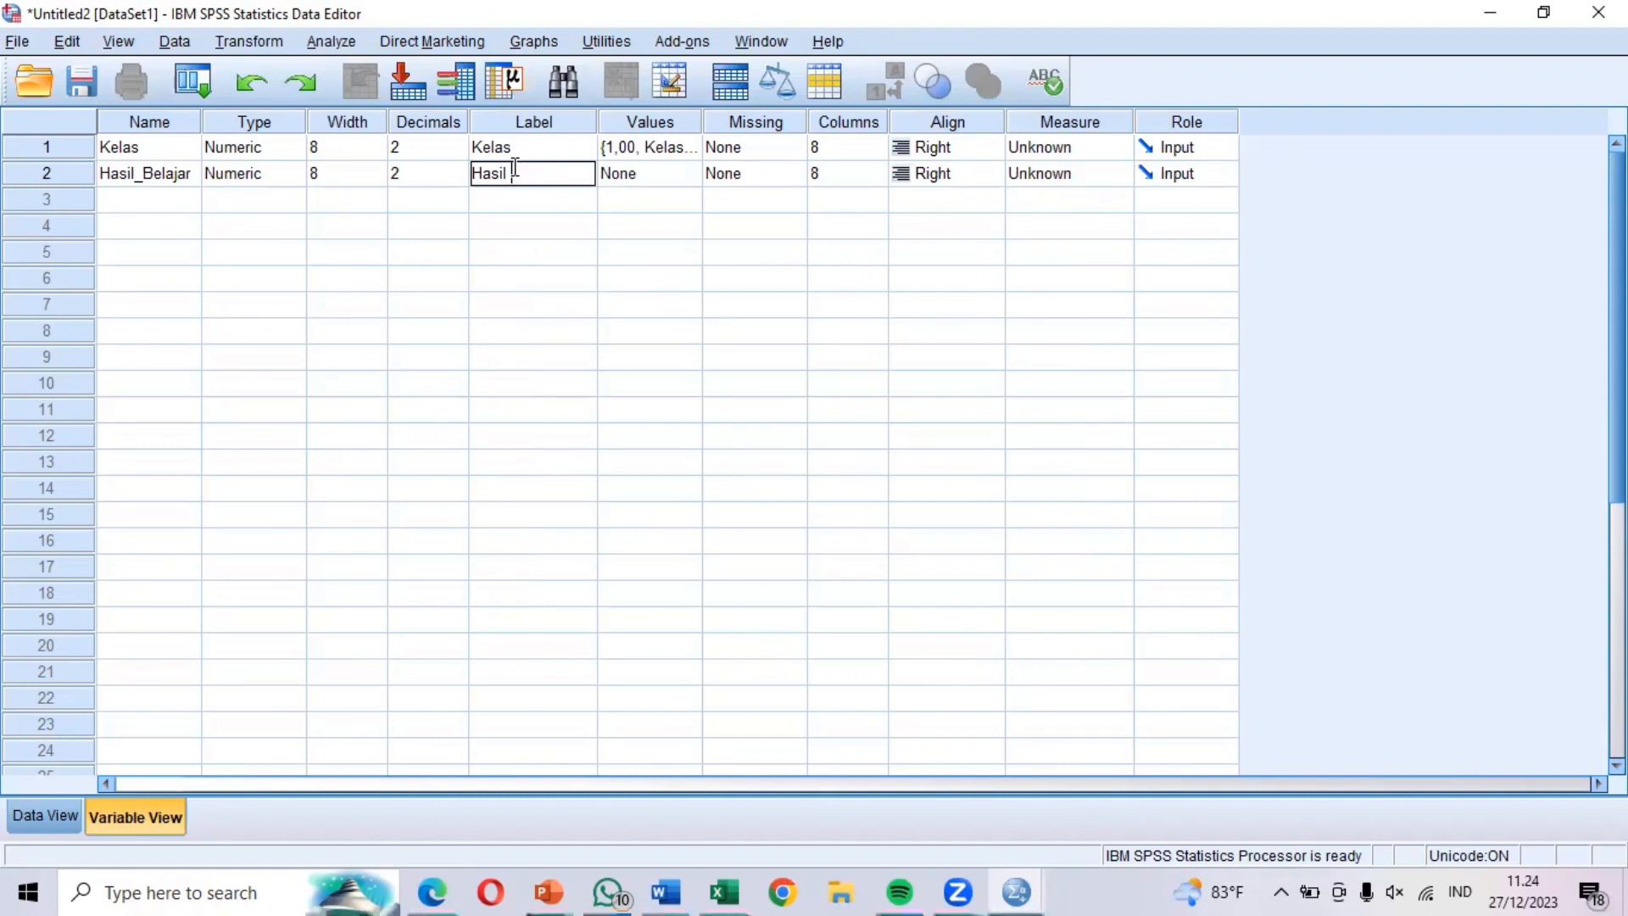
{"action": "type", "text": "Belajar"}
{"action": "left_click", "coordinate": [532, 208]}
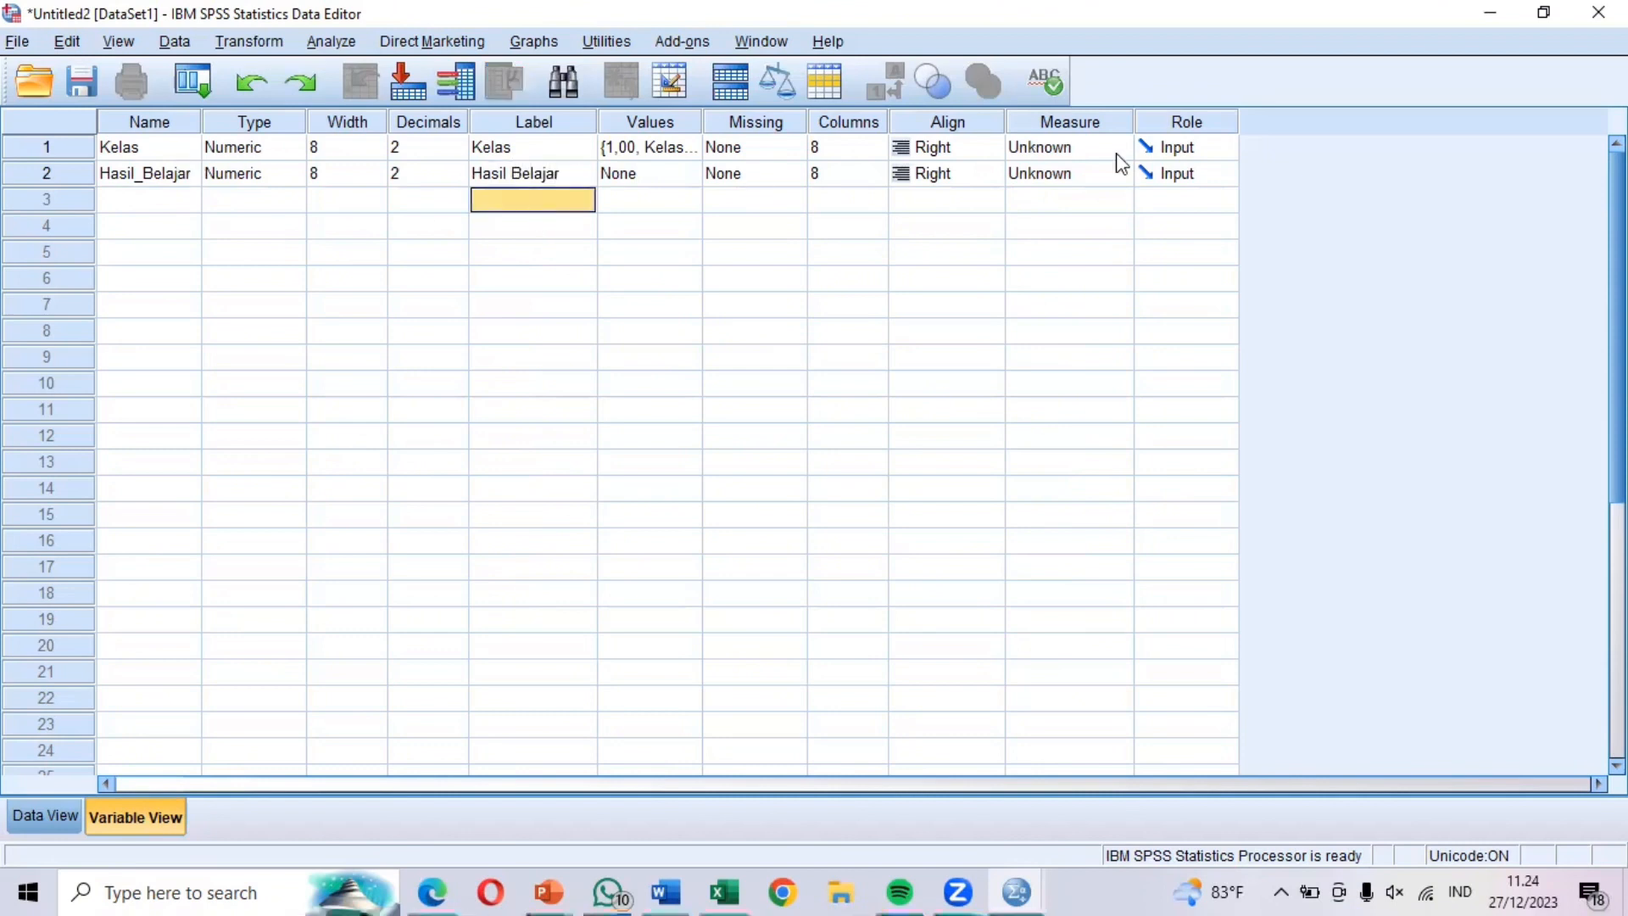
Show the dataset's data grid, then switch to the Excel workbook Data Simulasi Statistika and copy the Kelas 21 A codes in E4:E13
{"action": "left_click", "coordinate": [49, 817]}
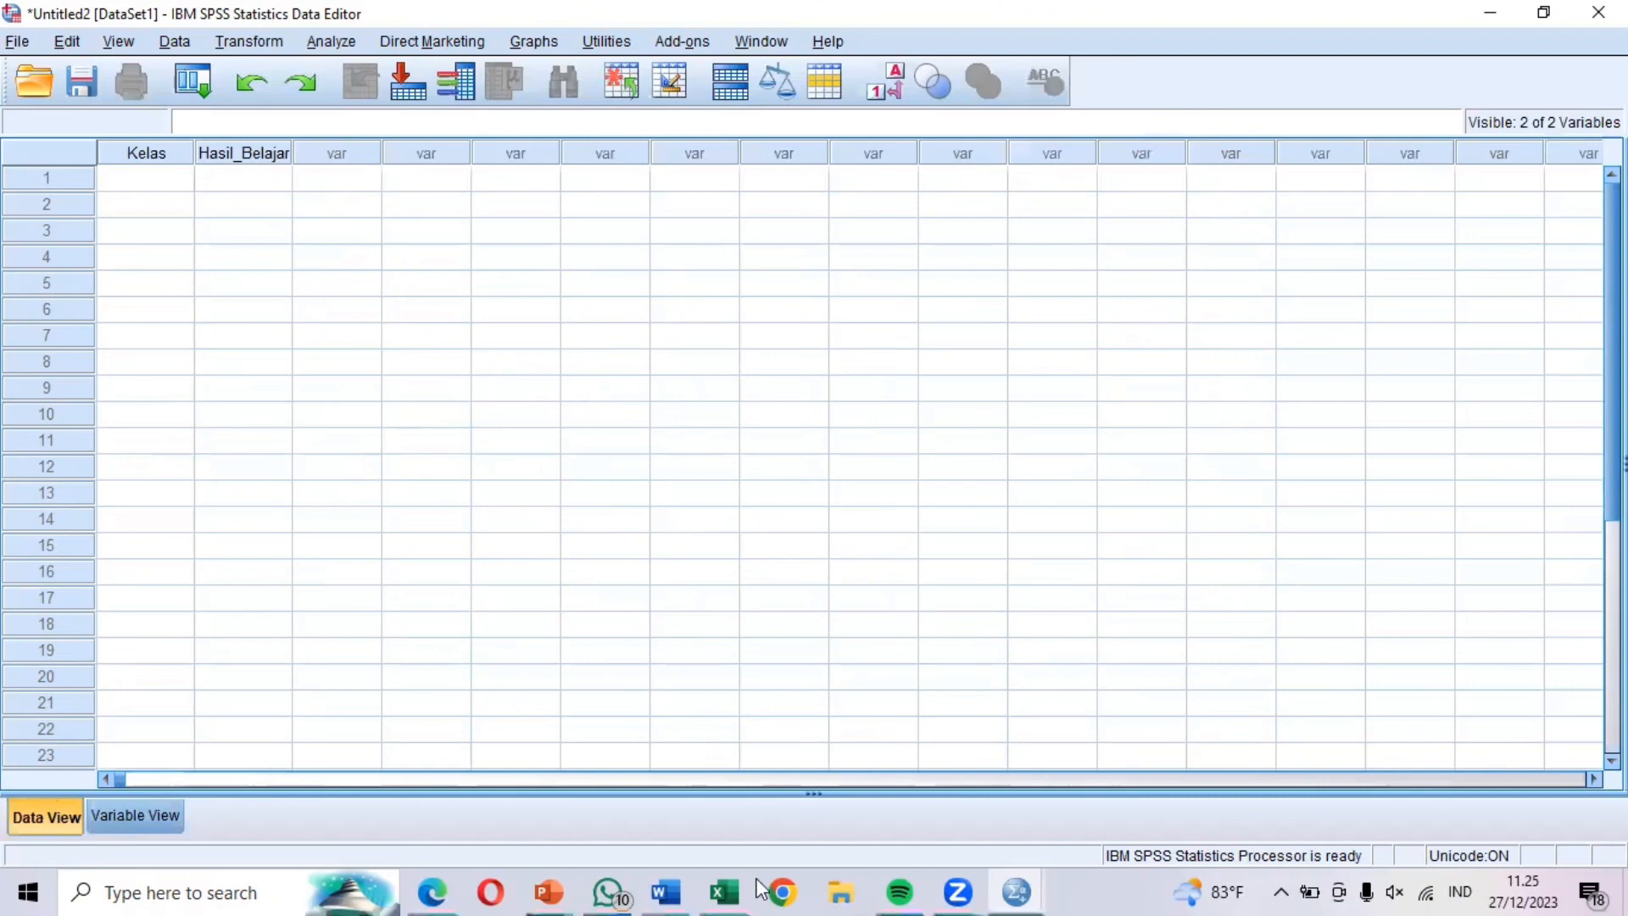
{"action": "mouse_move", "coordinate": [727, 891]}
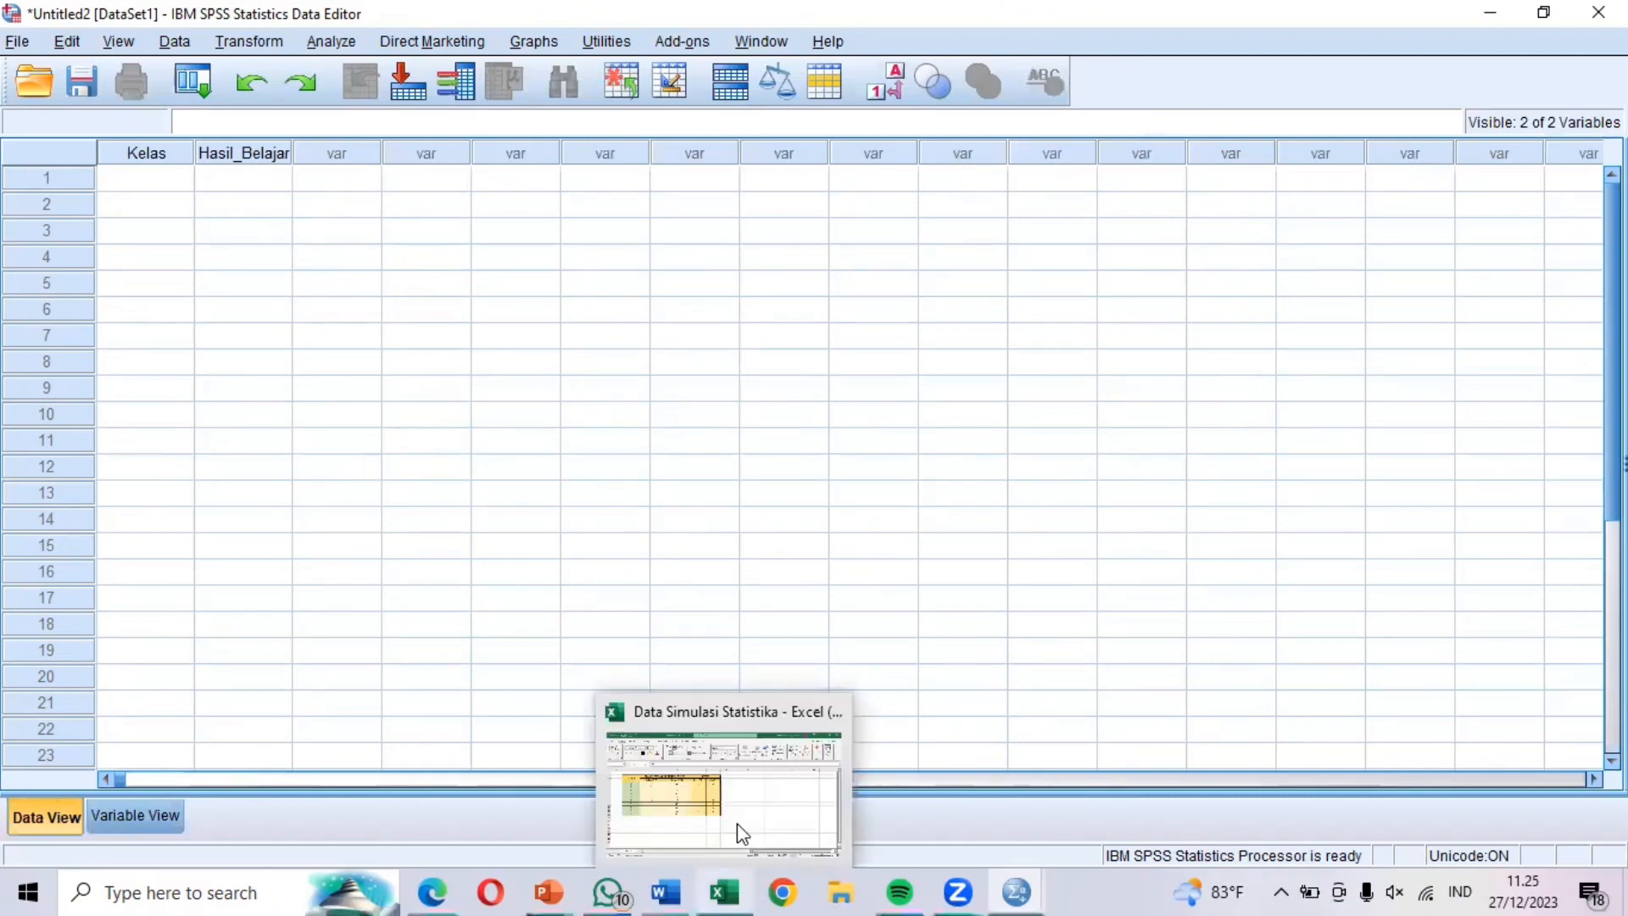
{"action": "left_click", "coordinate": [743, 834]}
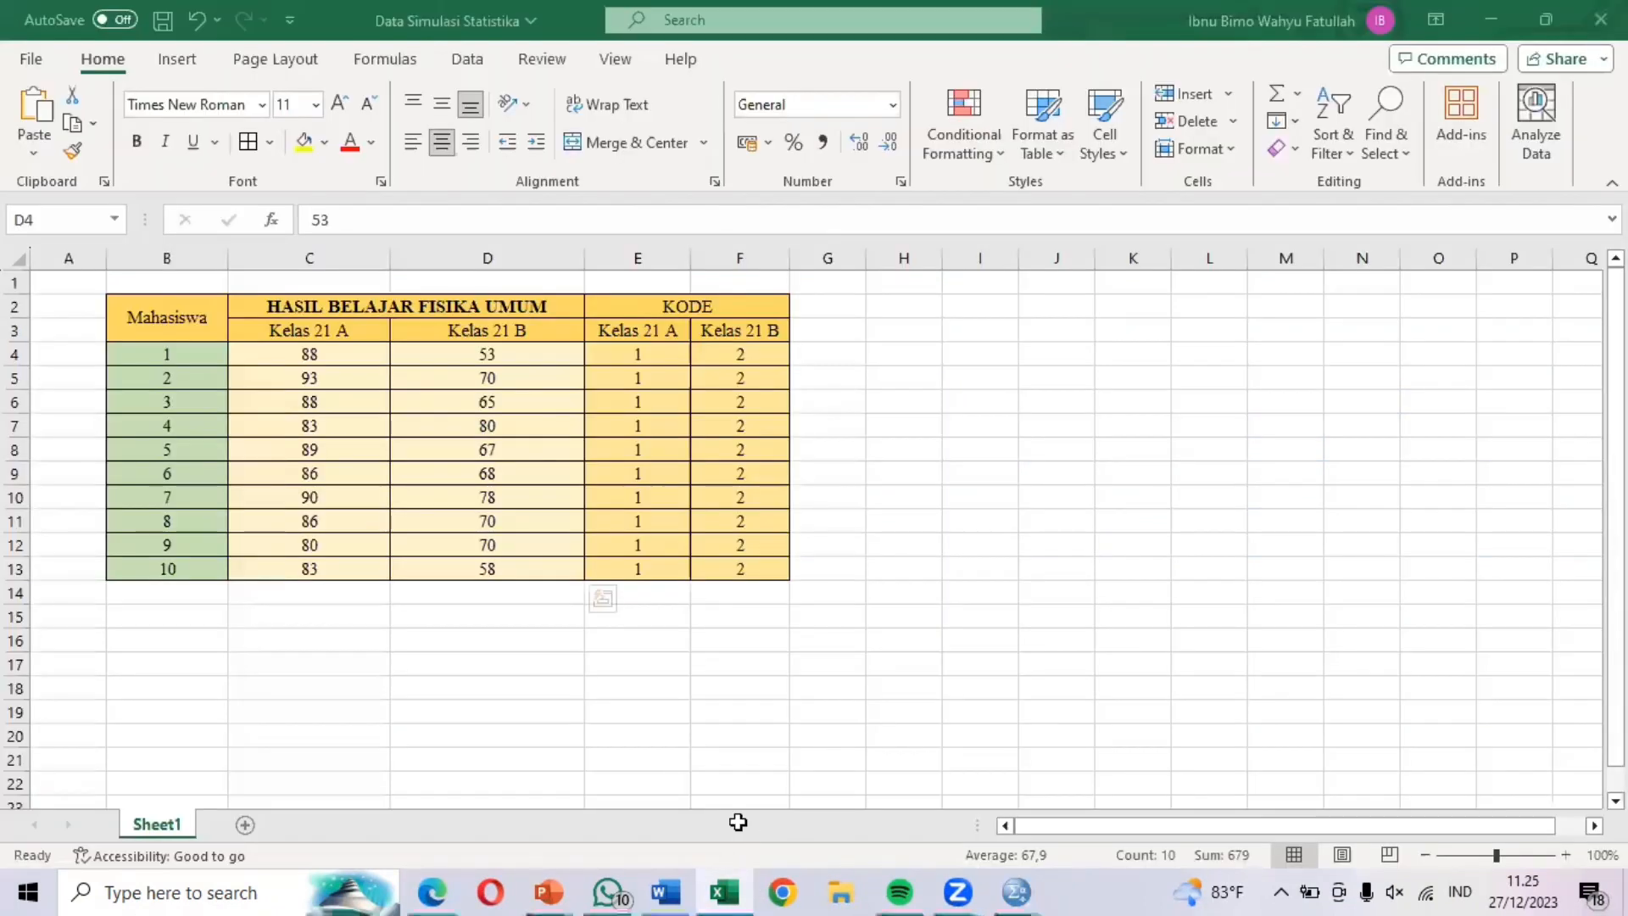
{"action": "key", "text": "ctrl+shift+Down"}
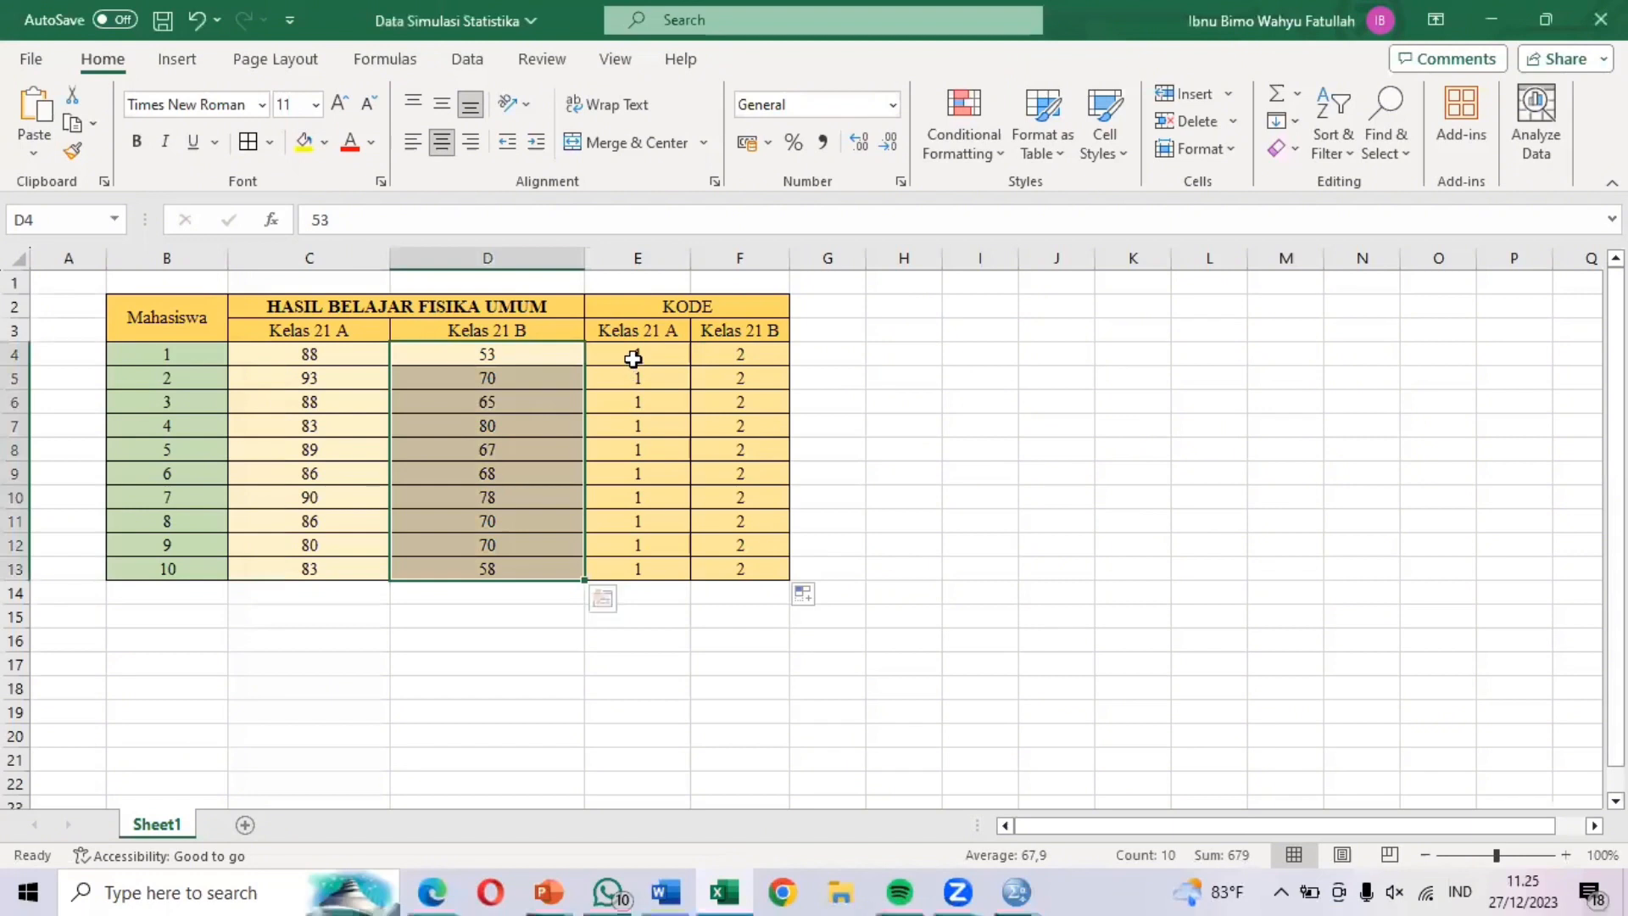
{"action": "left_click", "coordinate": [633, 359]}
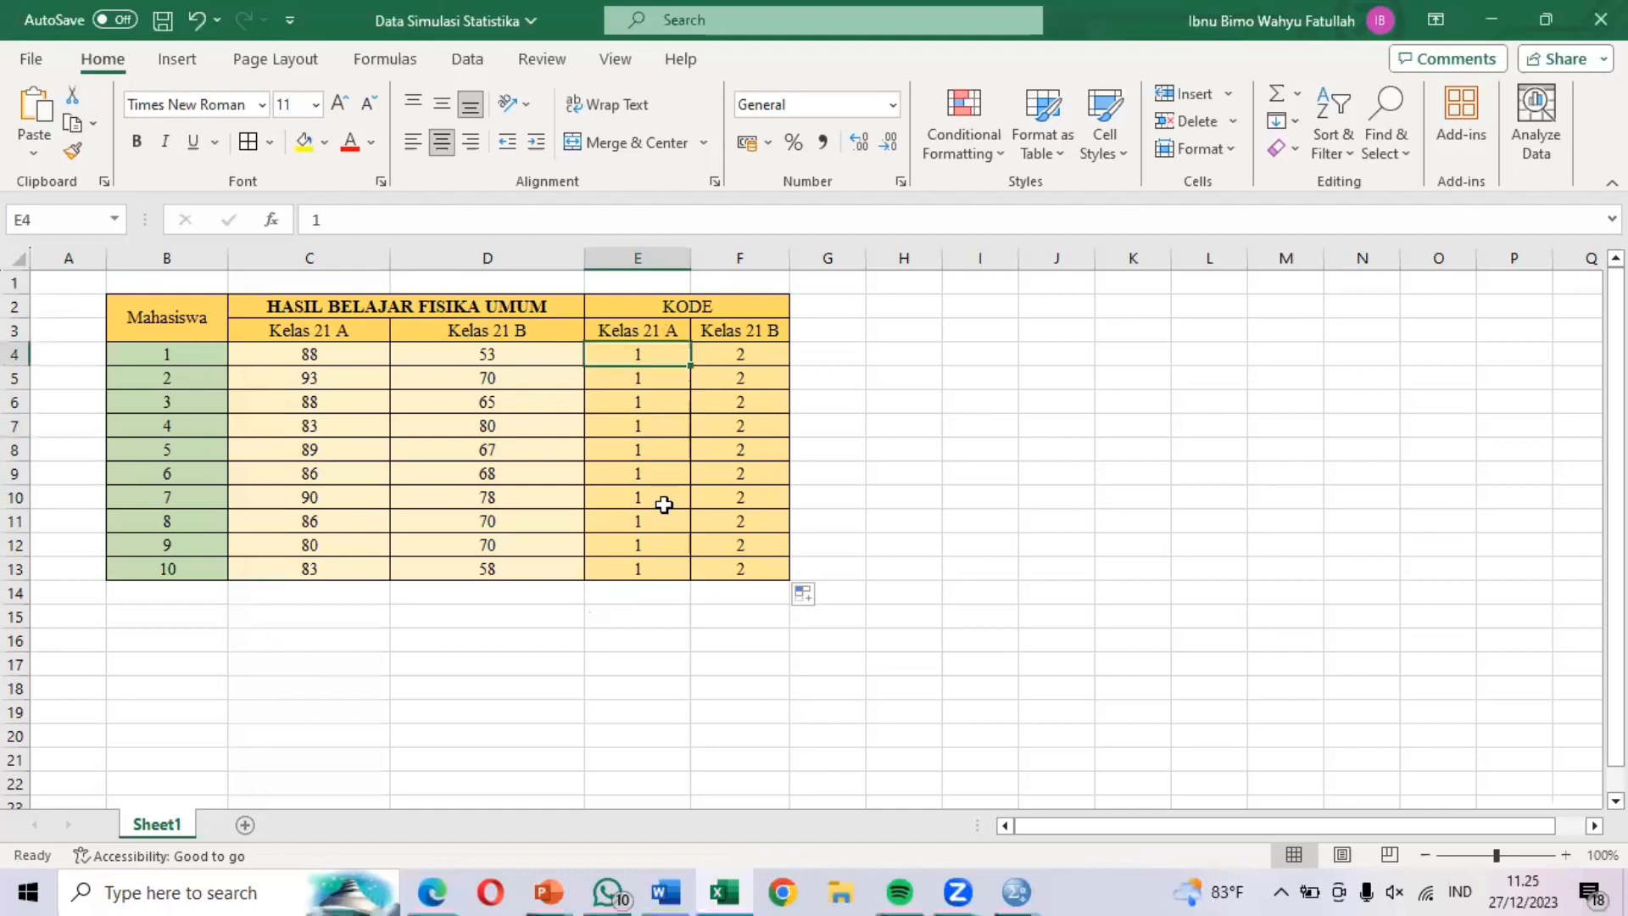
{"action": "key", "text": "ctrl+shift+Down"}
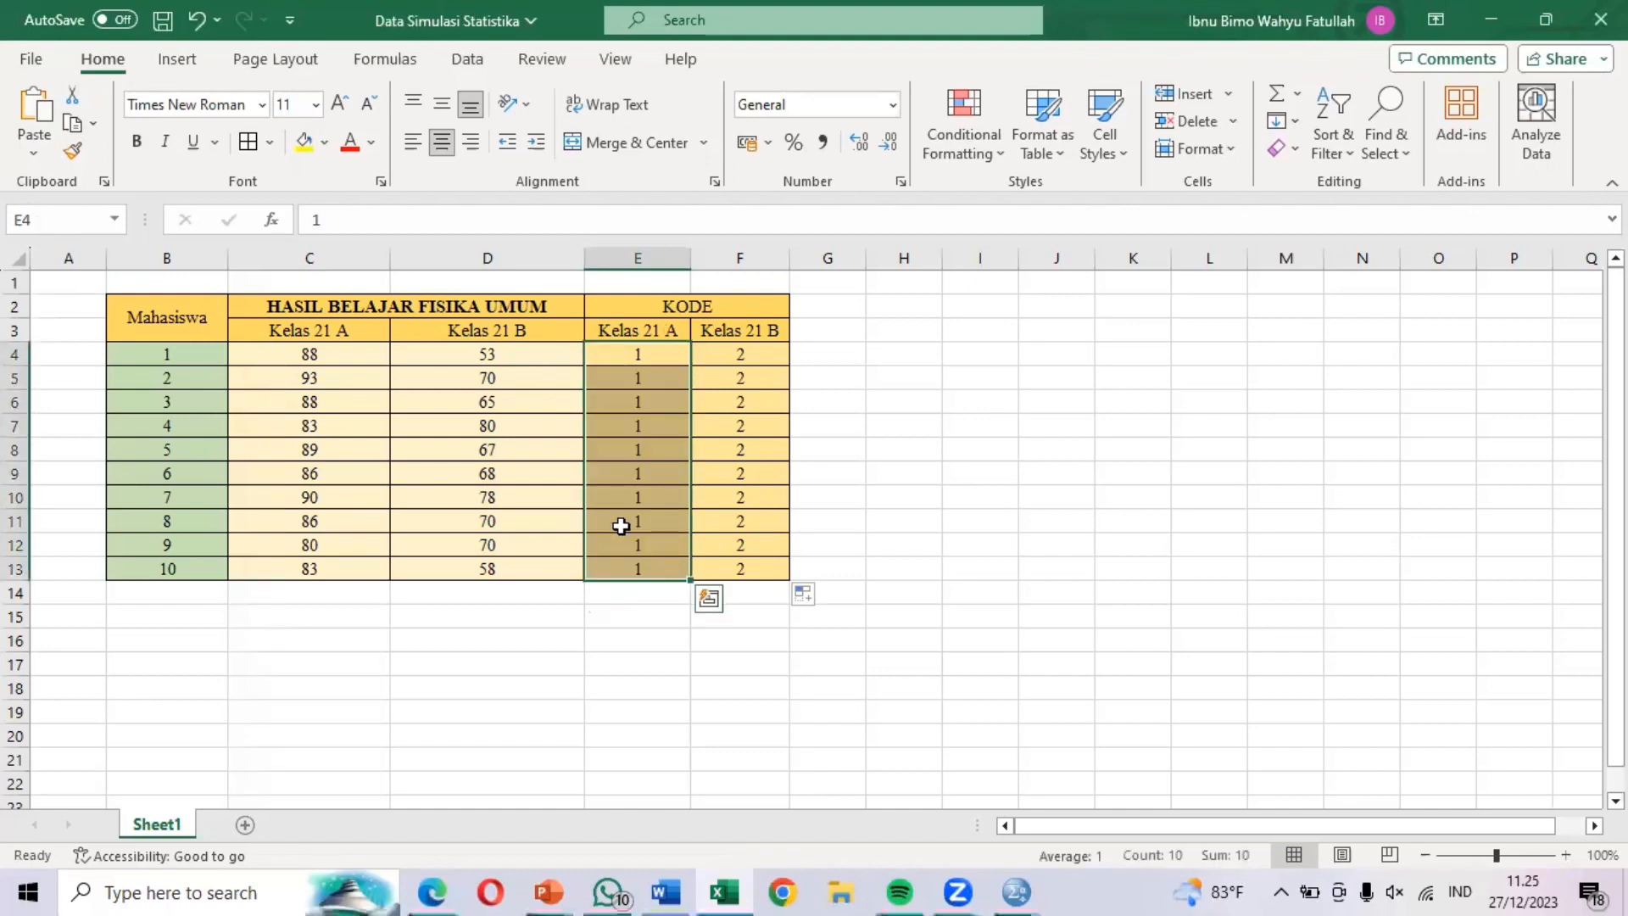
{"action": "key", "text": "ctrl+c"}
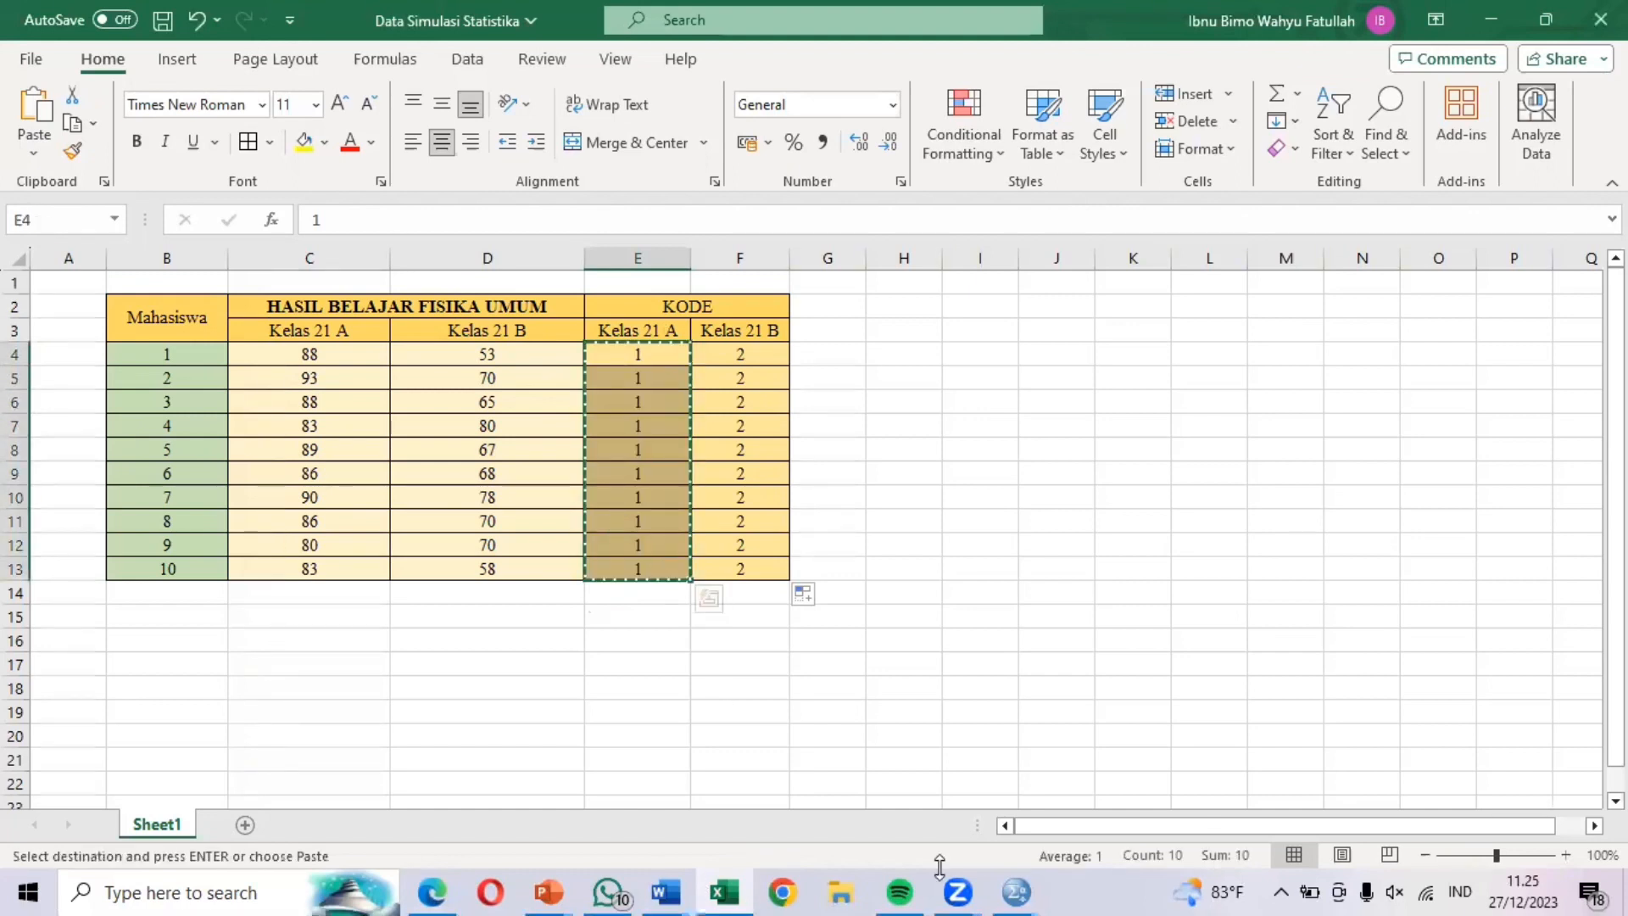
Switch back to the SPSS dataset Untitled2 and paste the copied codes into the Kelas column from row 1
{"action": "mouse_move", "coordinate": [1014, 890]}
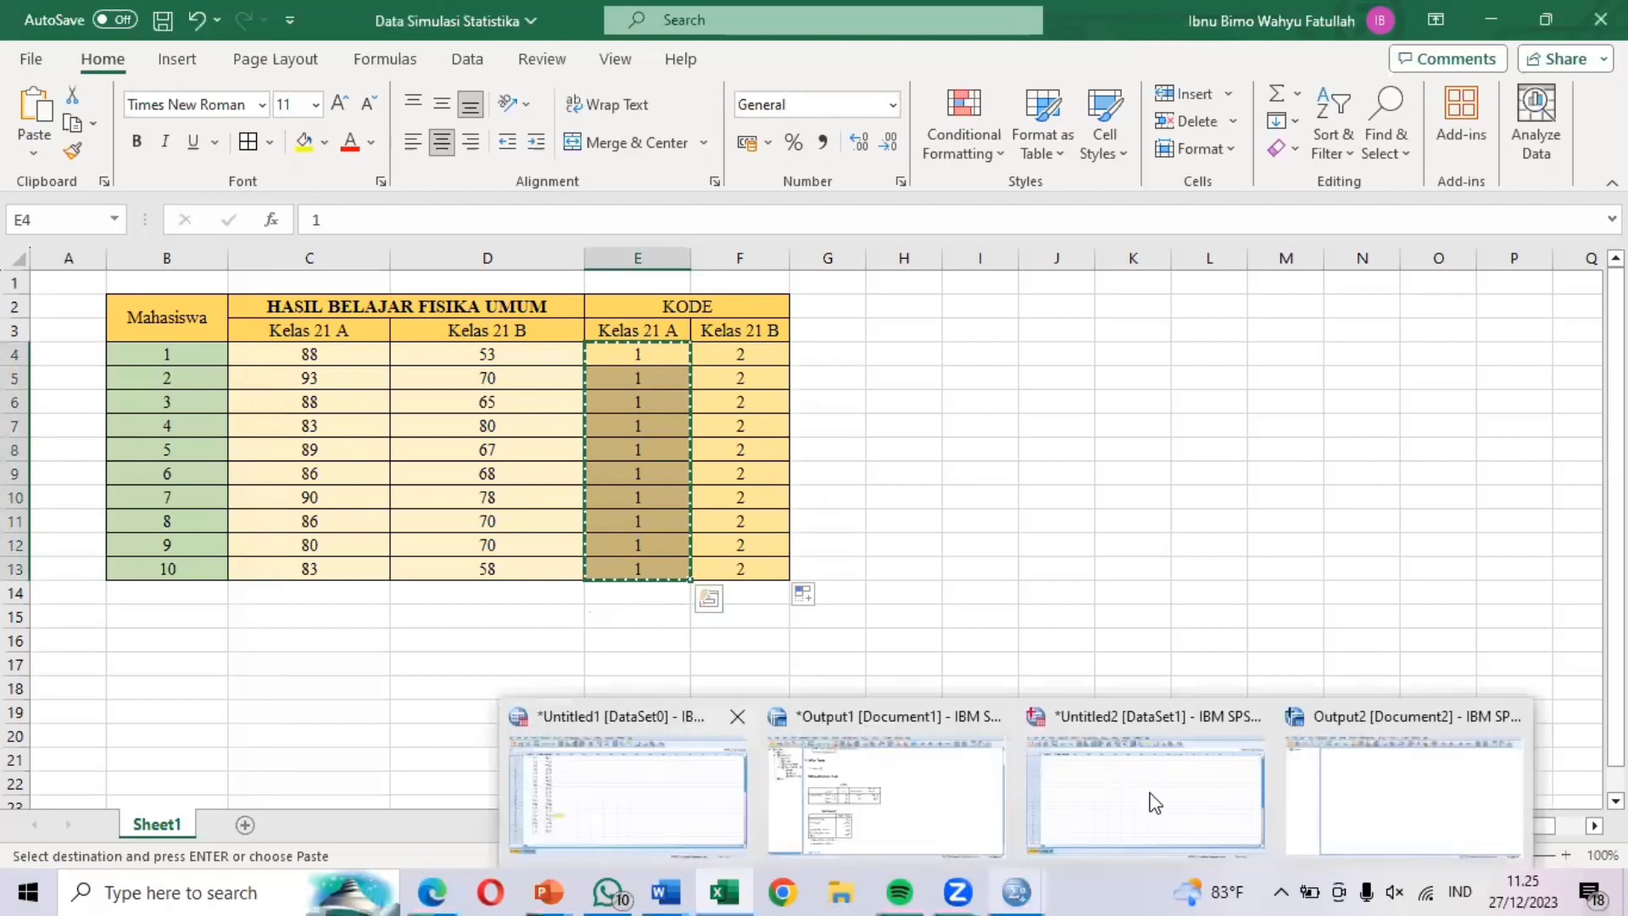
{"action": "left_click", "coordinate": [1180, 806]}
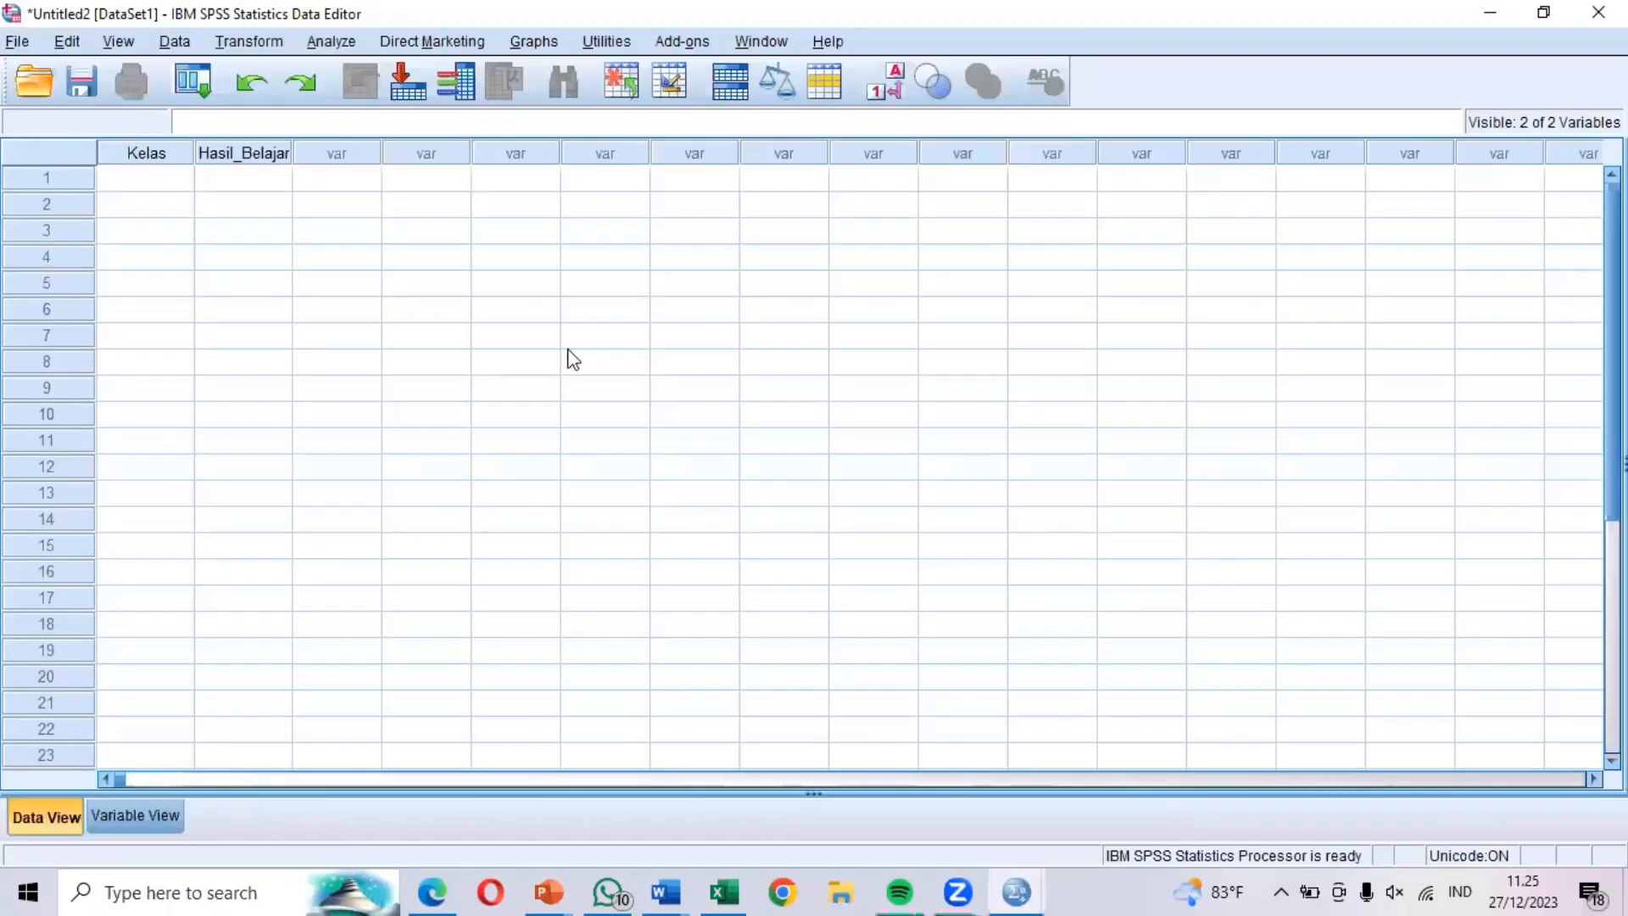
{"action": "left_click", "coordinate": [139, 173]}
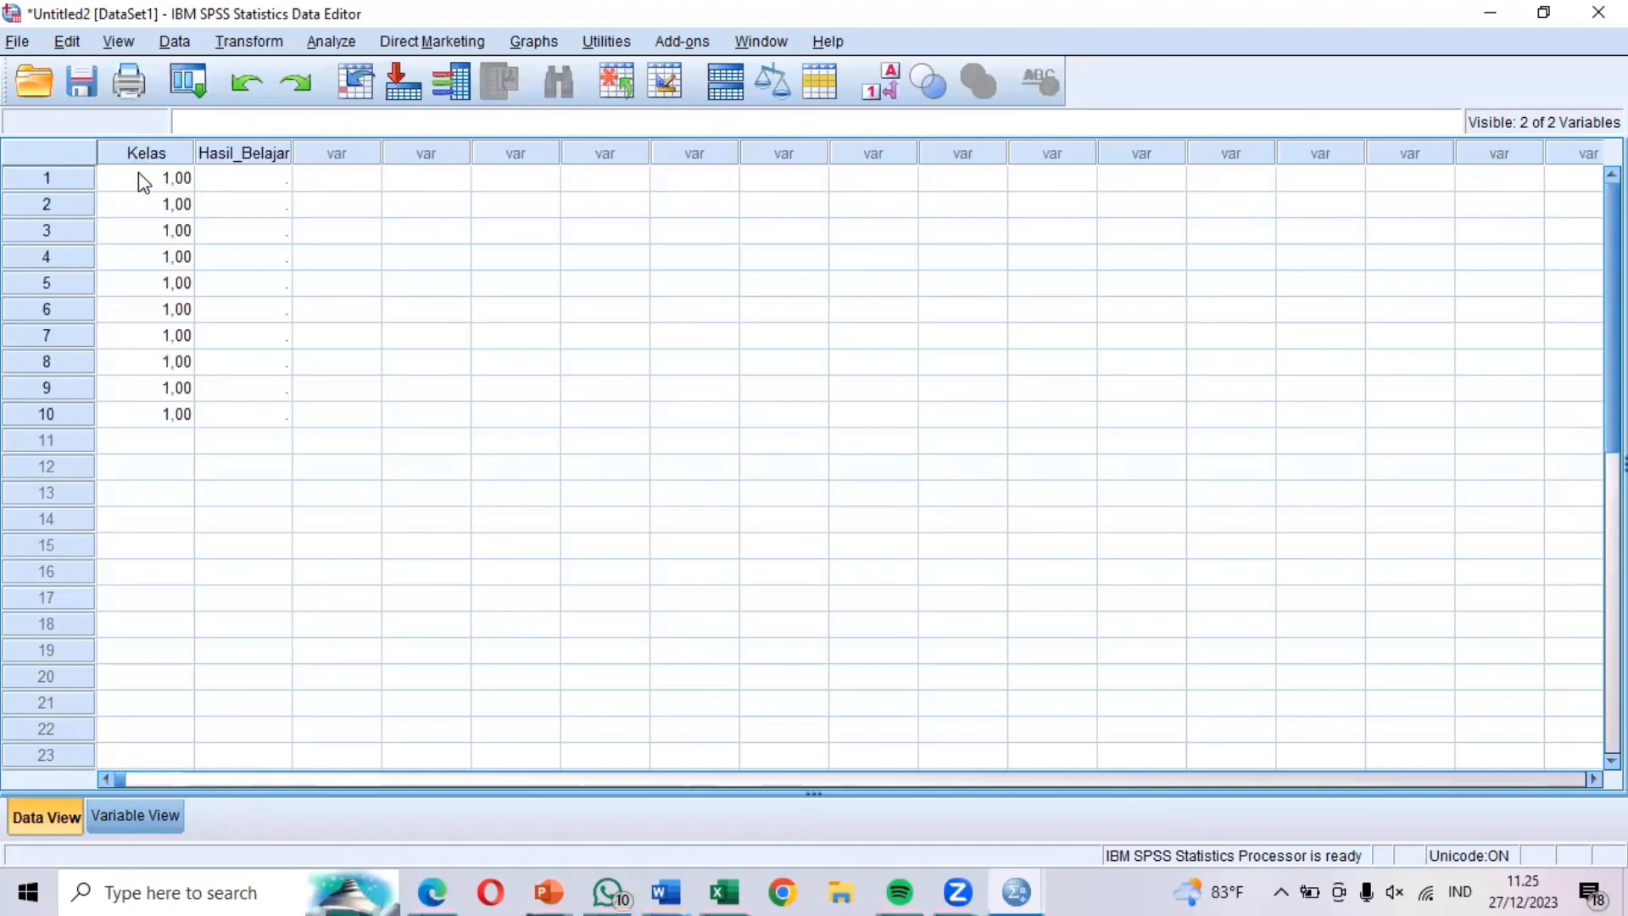
Return to the Excel workbook Data Simulasi Statistika and copy the Kelas 21 B codes in F4:F13
{"action": "left_click", "coordinate": [1036, 890]}
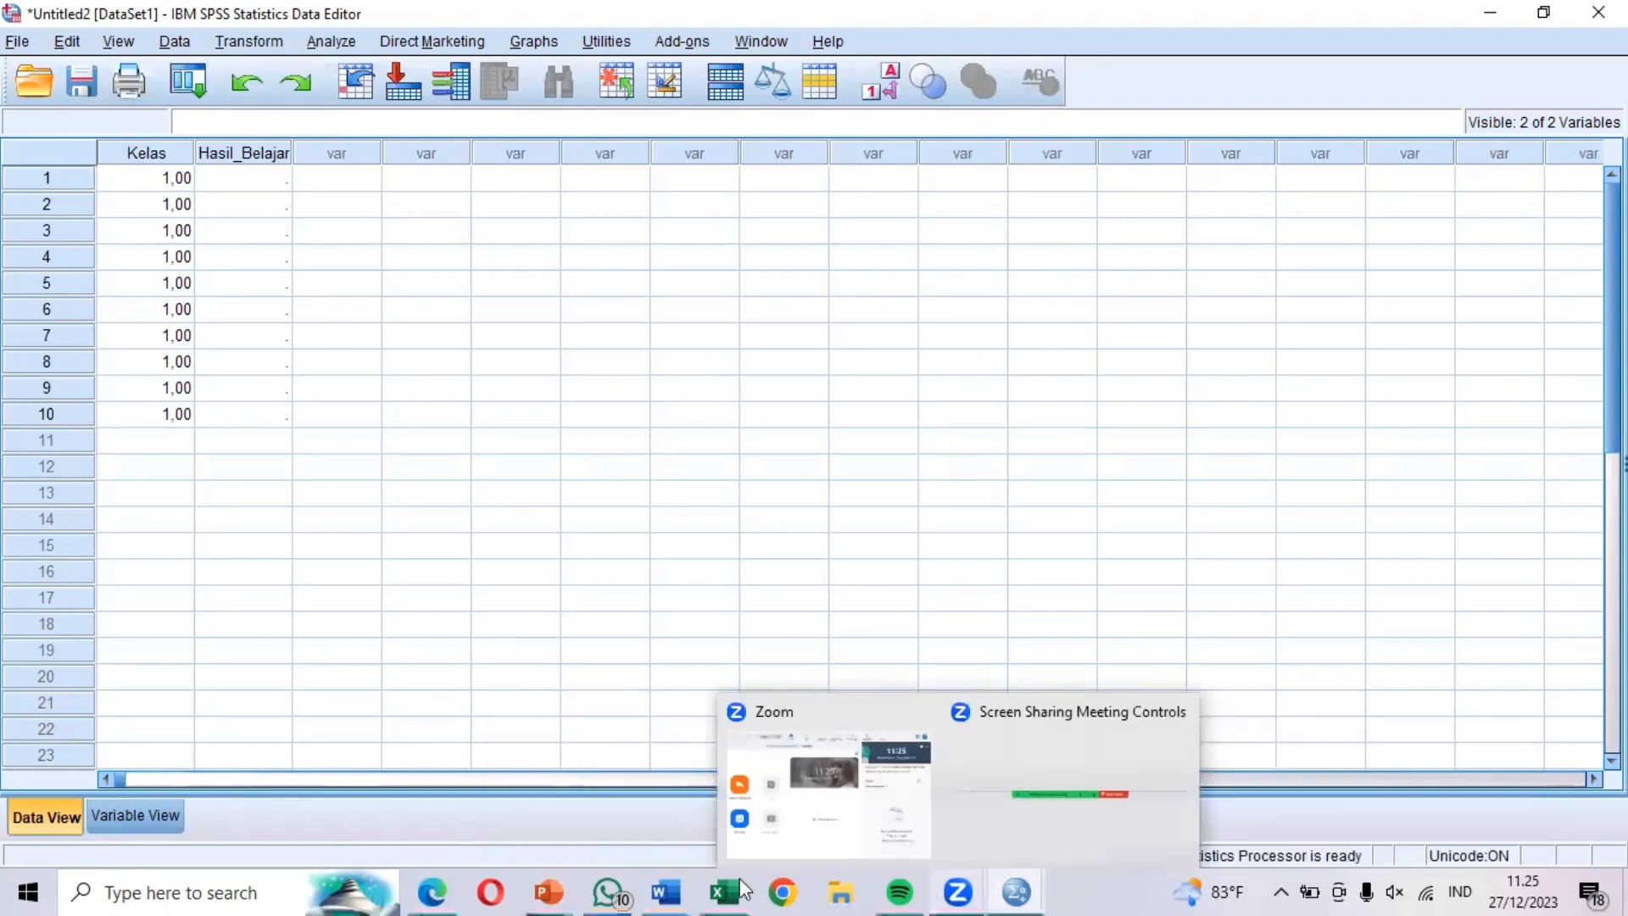
{"action": "mouse_move", "coordinate": [744, 889]}
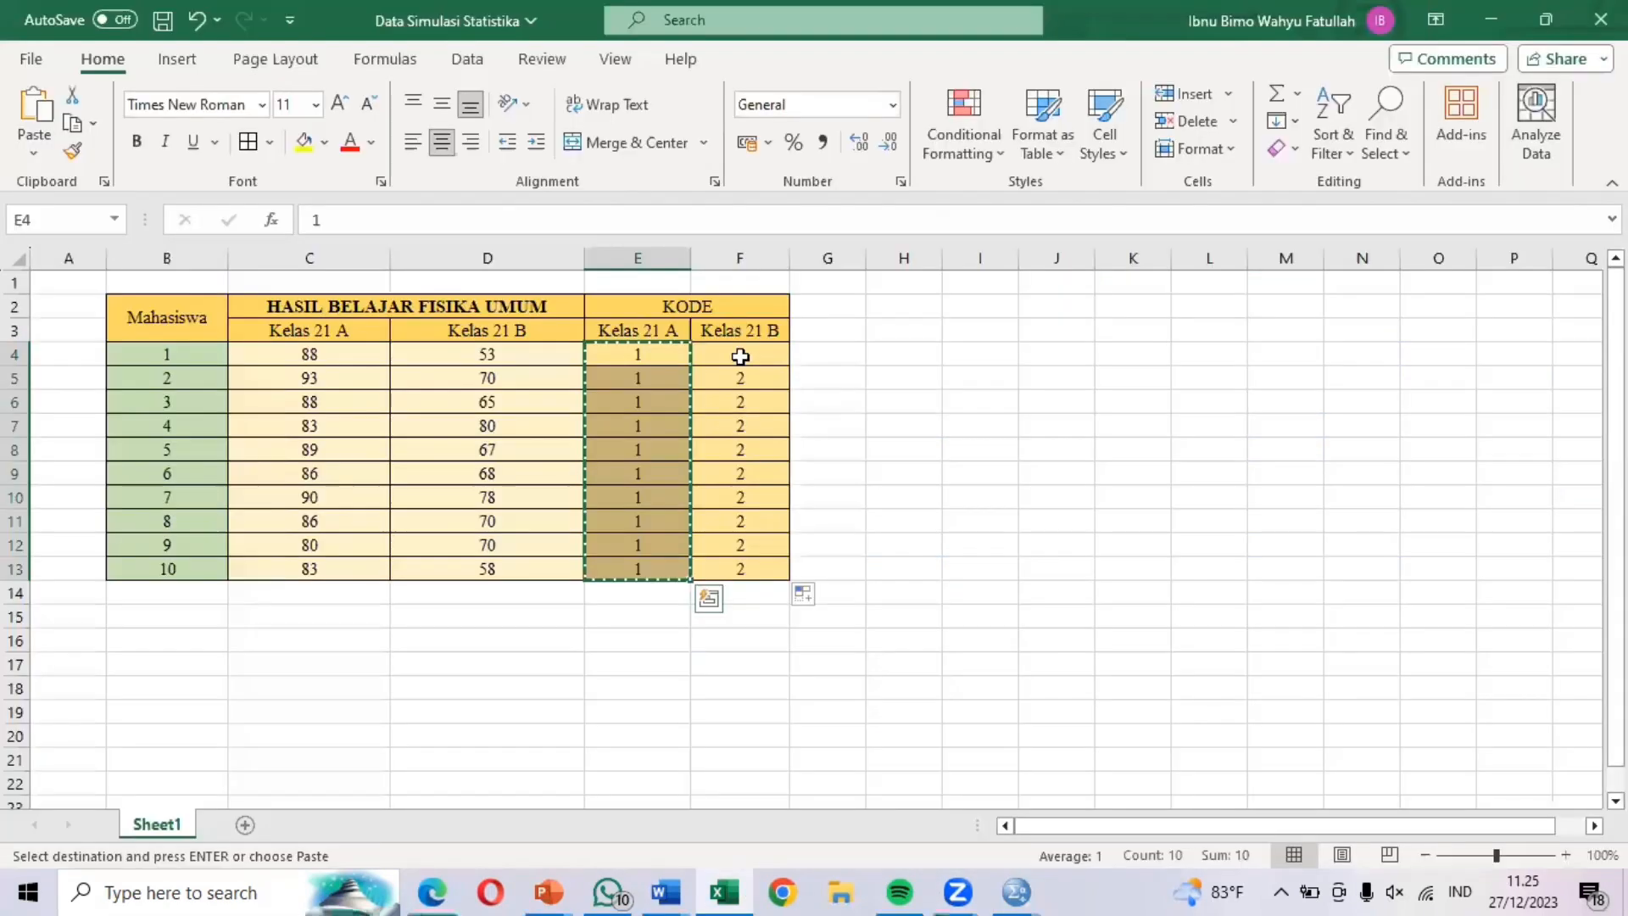
{"action": "left_click", "coordinate": [745, 354]}
{"action": "left_click_drag", "start_coordinate": [752, 520], "coordinate": [752, 567]}
{"action": "key", "text": "ctrl+c"}
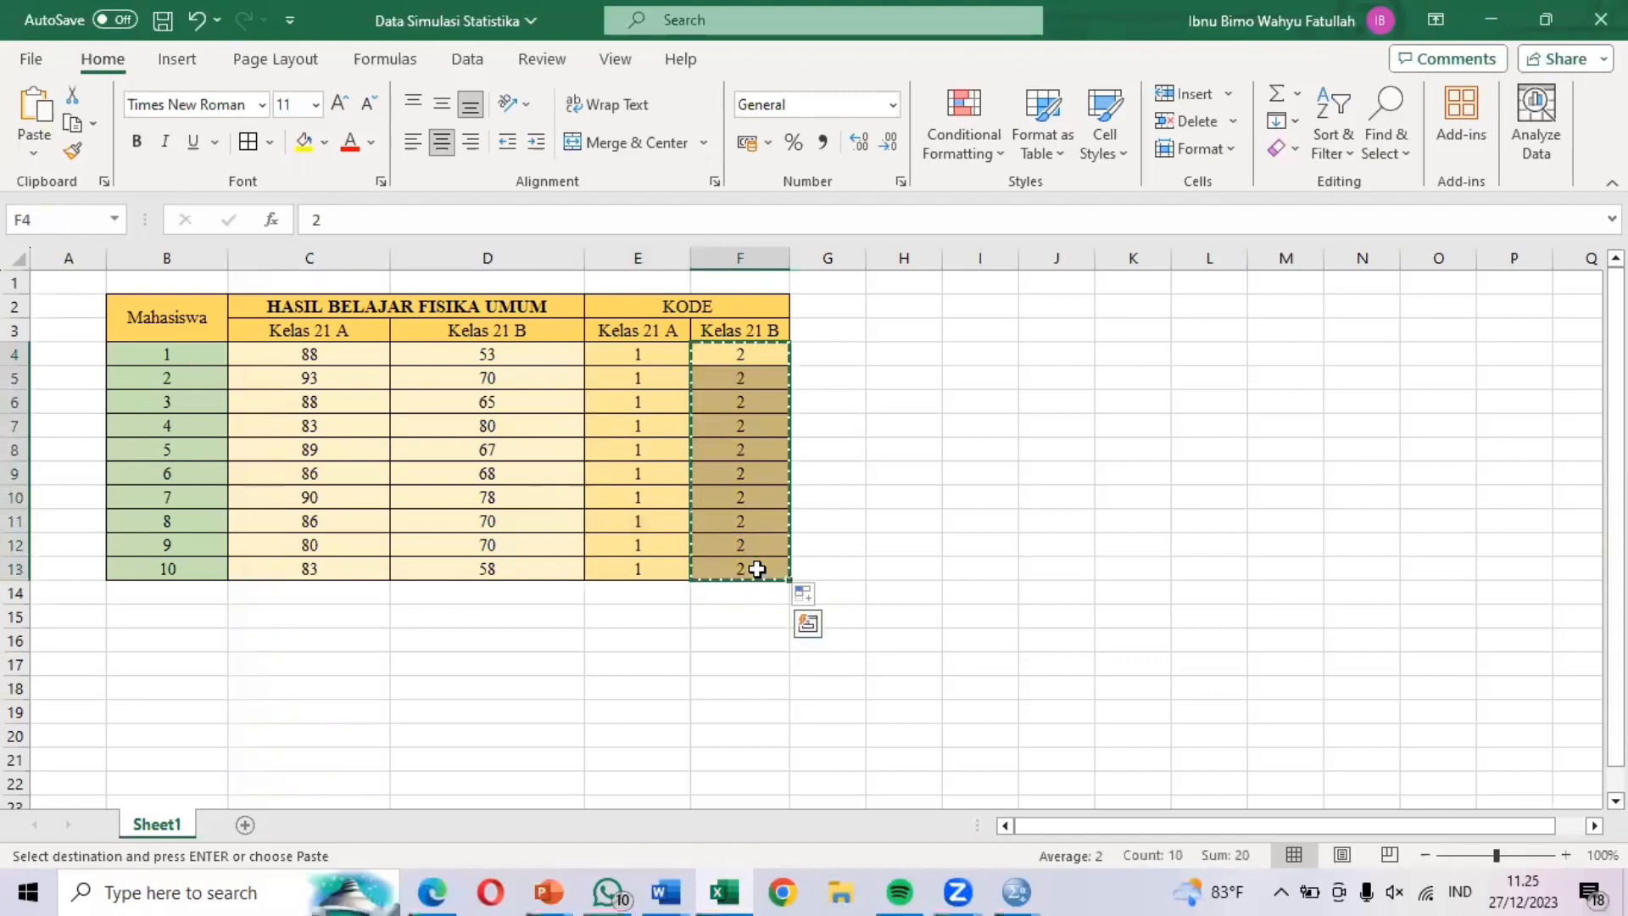
Switch back to the SPSS dataset Untitled2 and paste the copied Kelas 21 B codes into the Kelas column from row 11
{"action": "left_click", "coordinate": [1002, 881]}
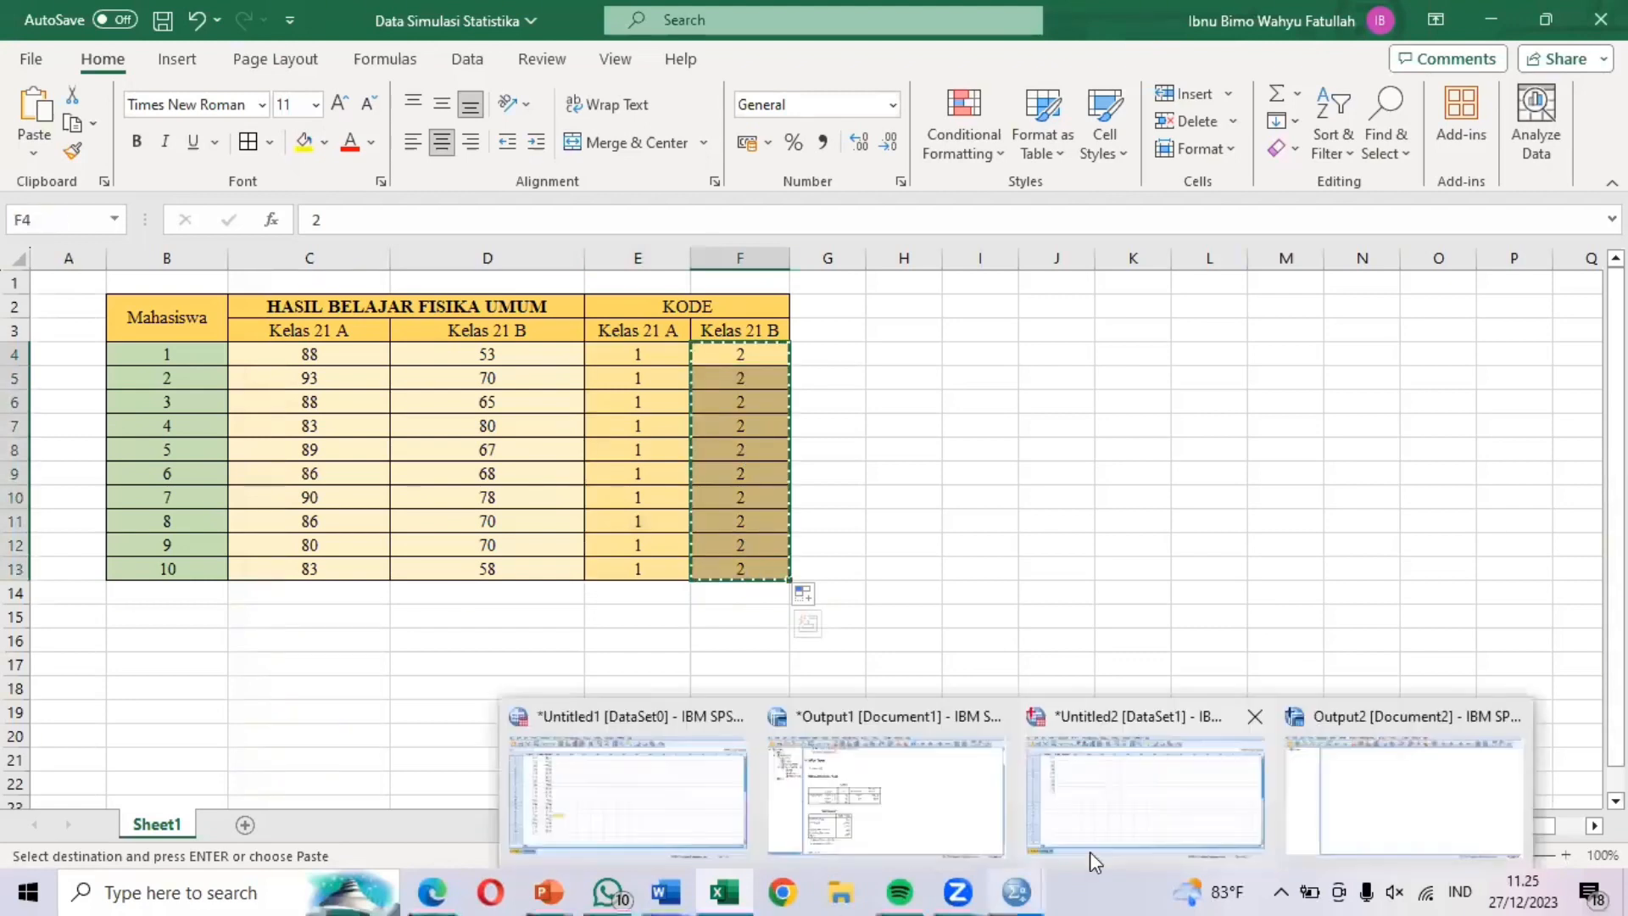
{"action": "left_click", "coordinate": [1127, 826]}
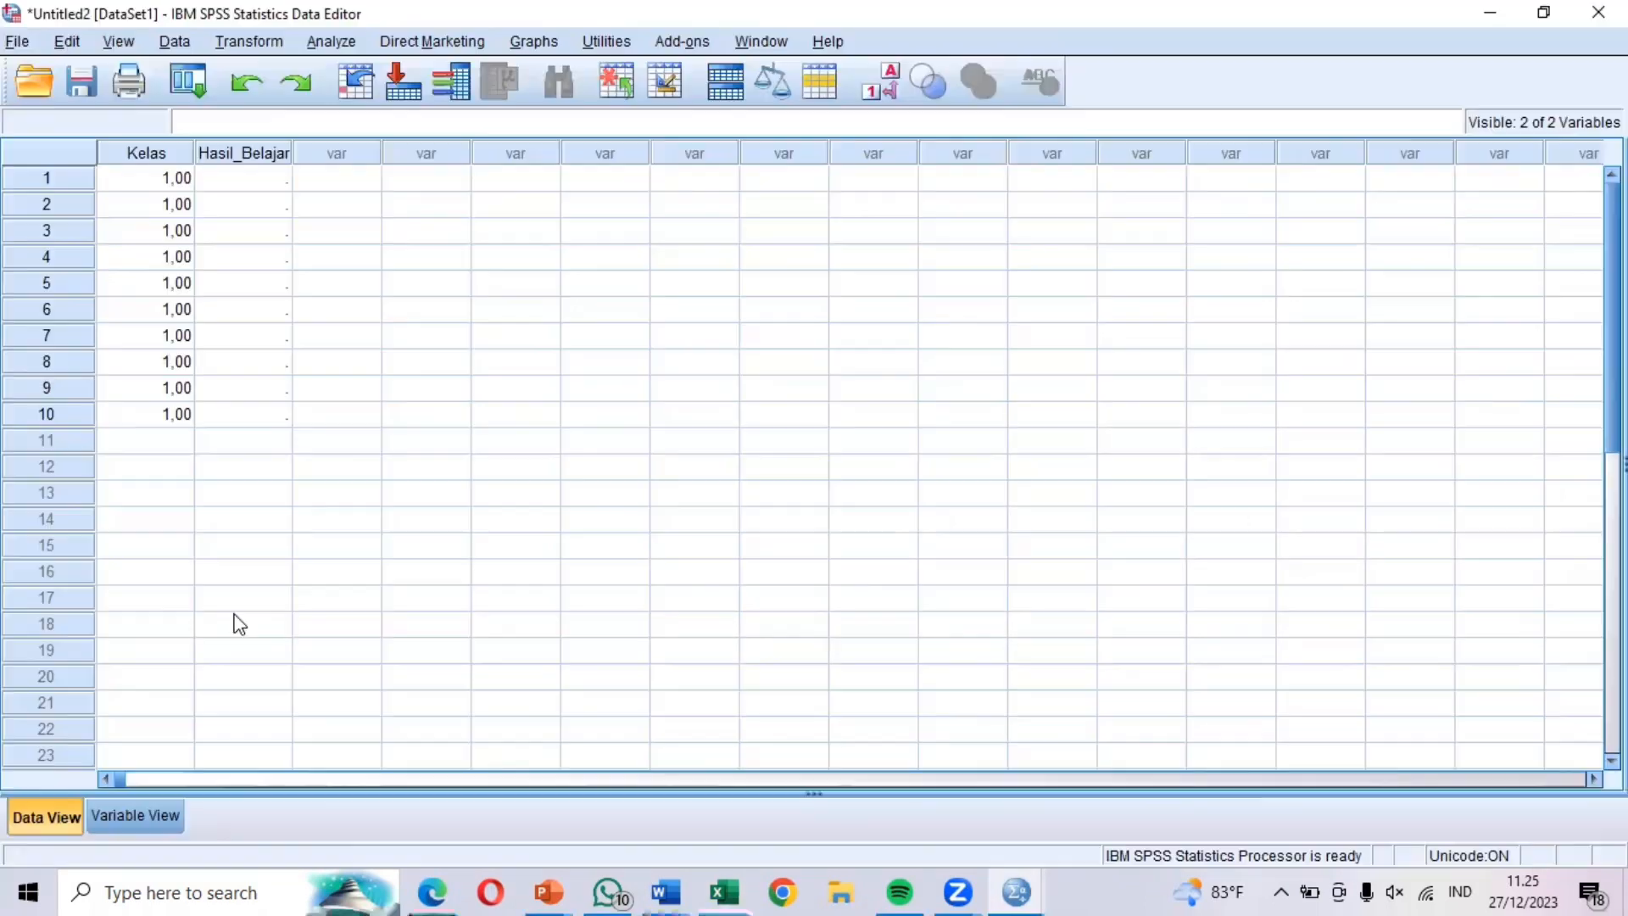
{"action": "left_click", "coordinate": [140, 445]}
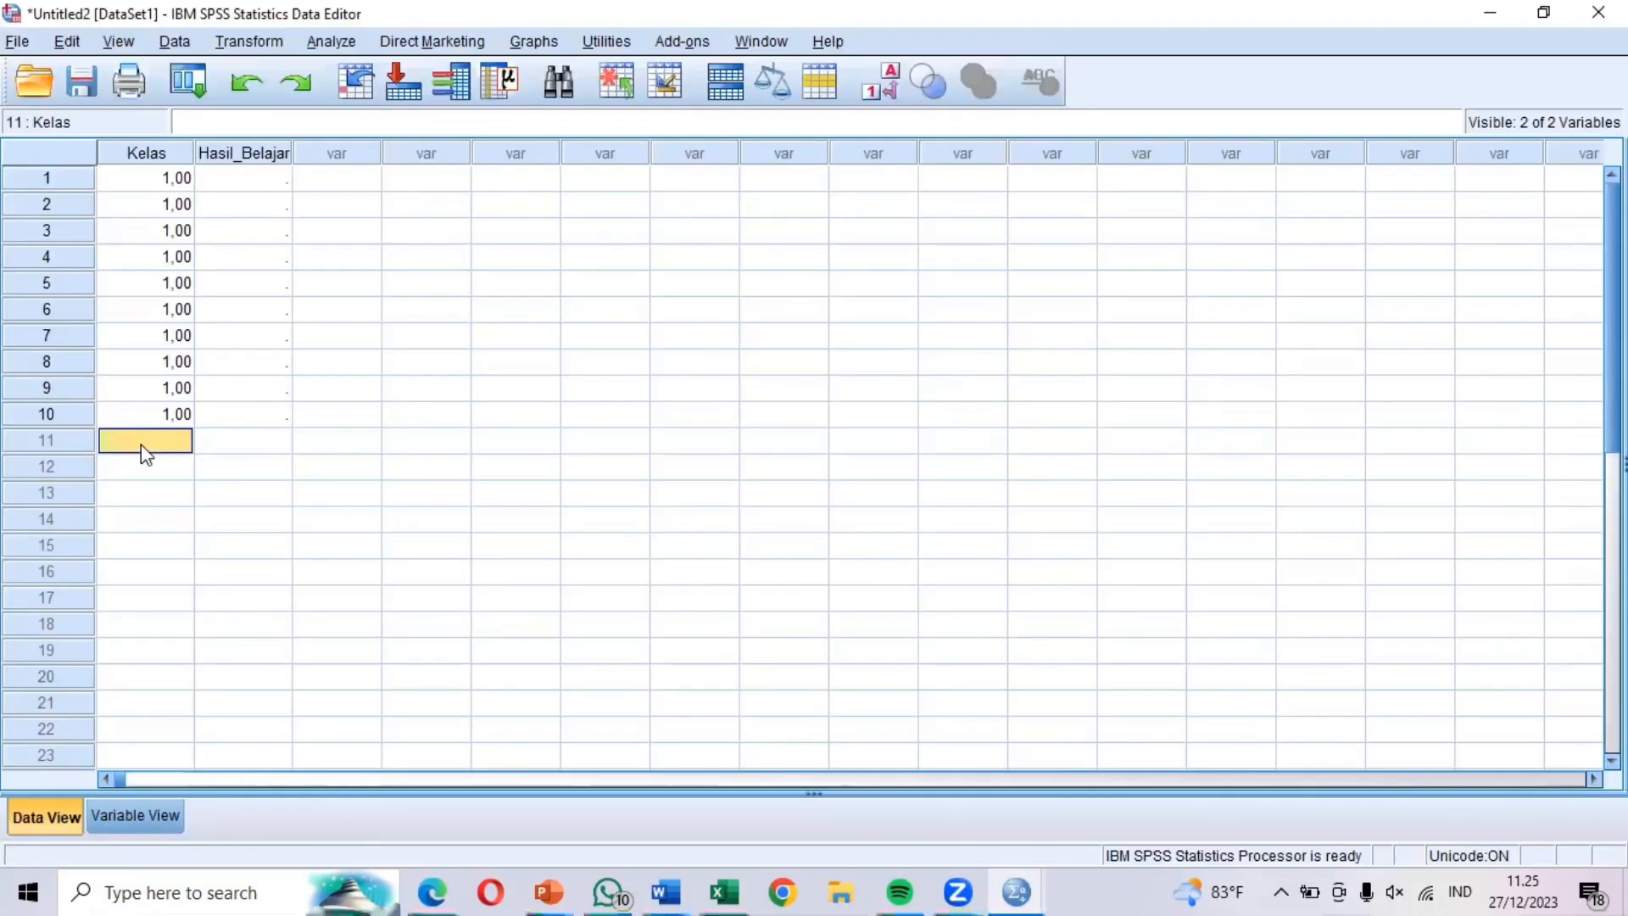
{"action": "key", "text": "ctrl+v"}
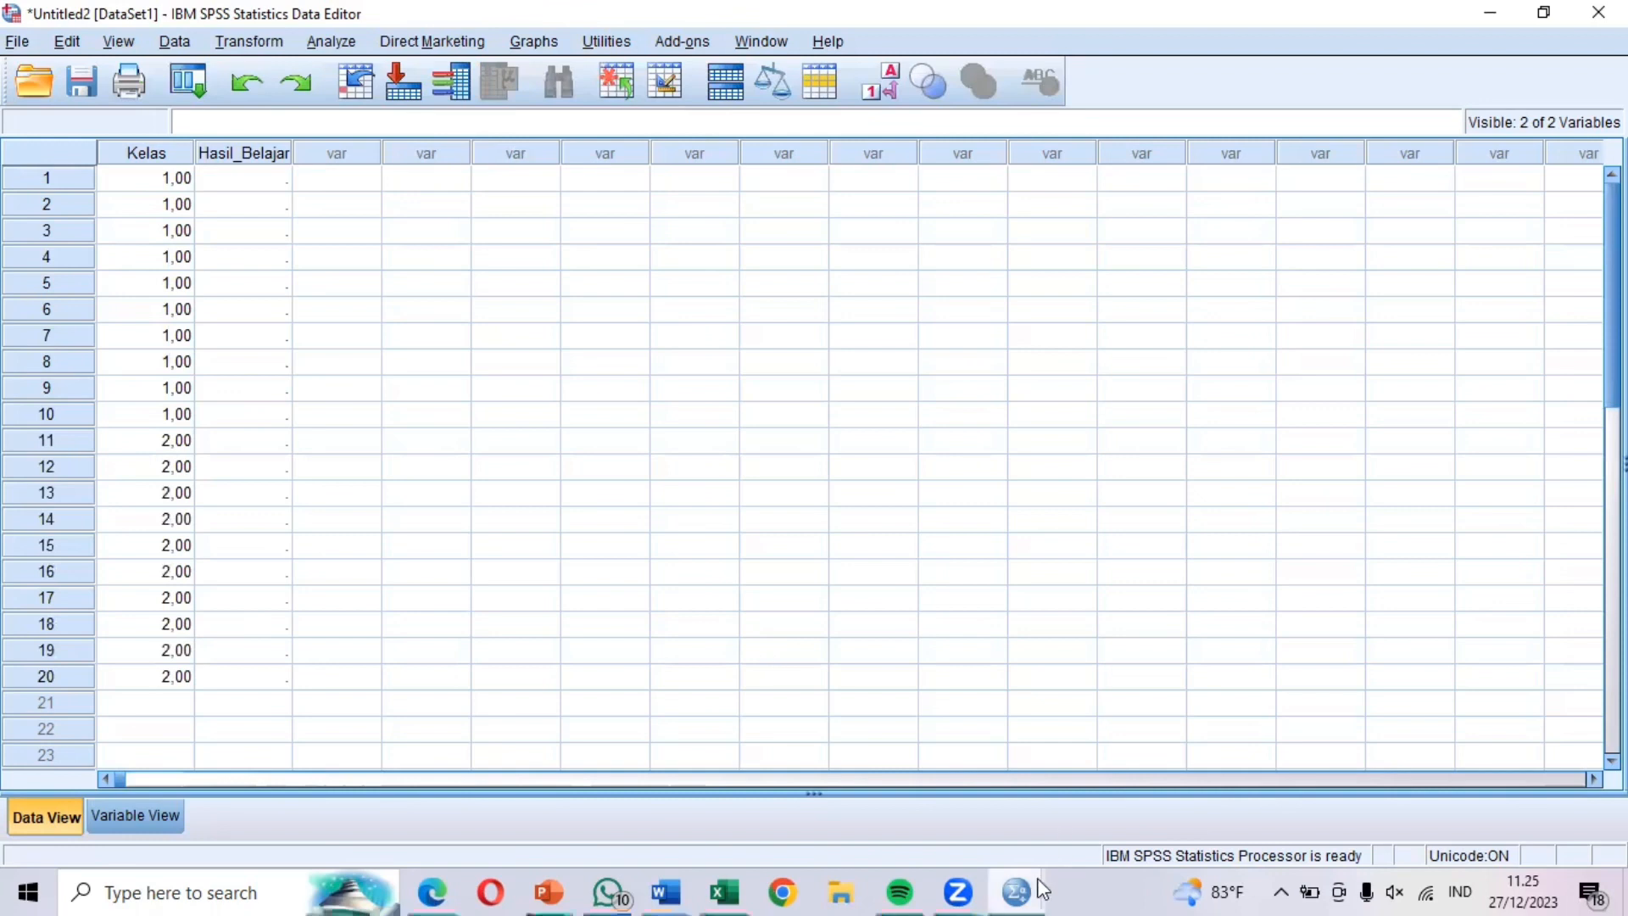
Return to the Excel workbook Data Simulasi Statistika and copy the Kelas 21 A learning results in C4:C13
{"action": "left_click", "coordinate": [717, 889]}
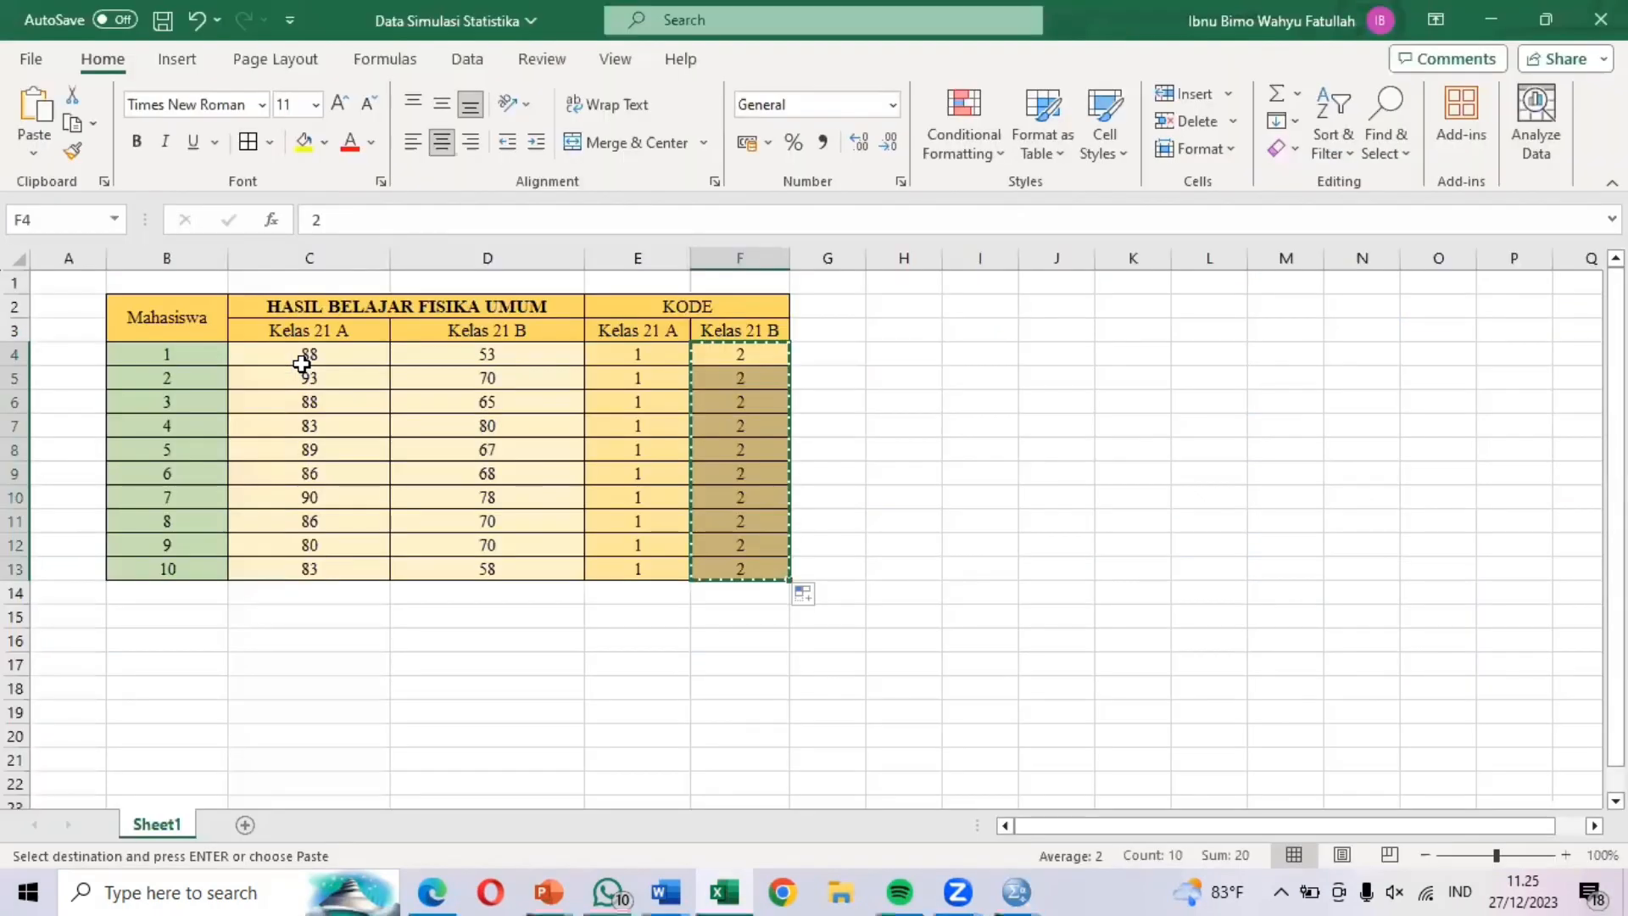
{"action": "left_click_drag", "start_coordinate": [302, 364], "coordinate": [319, 566]}
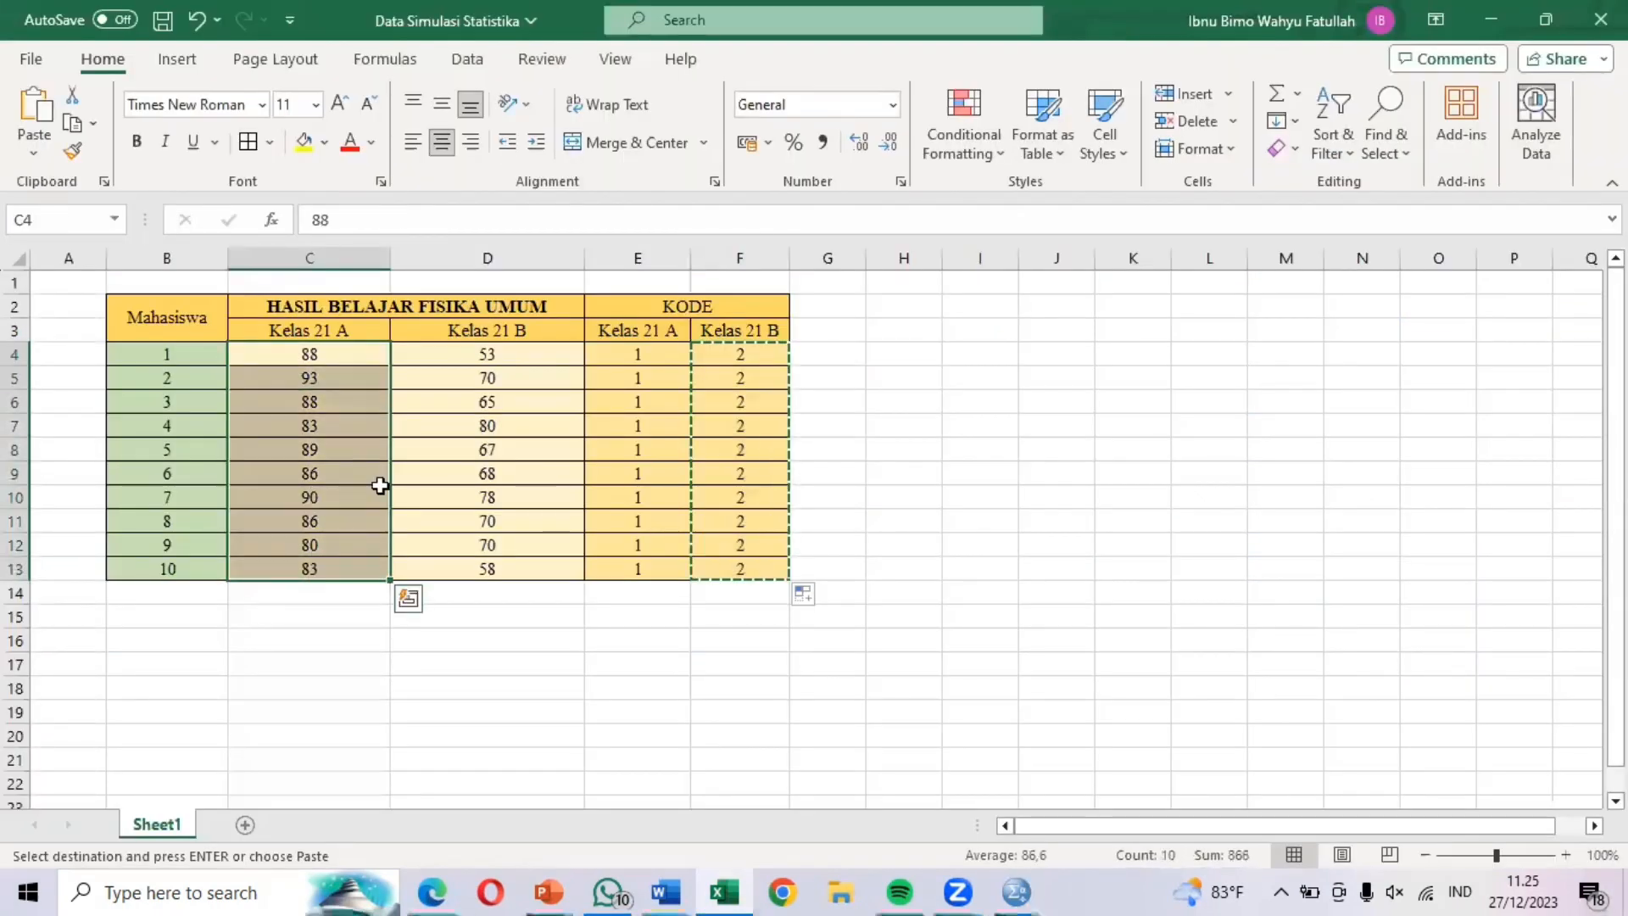
{"action": "key", "text": "ctrl+c"}
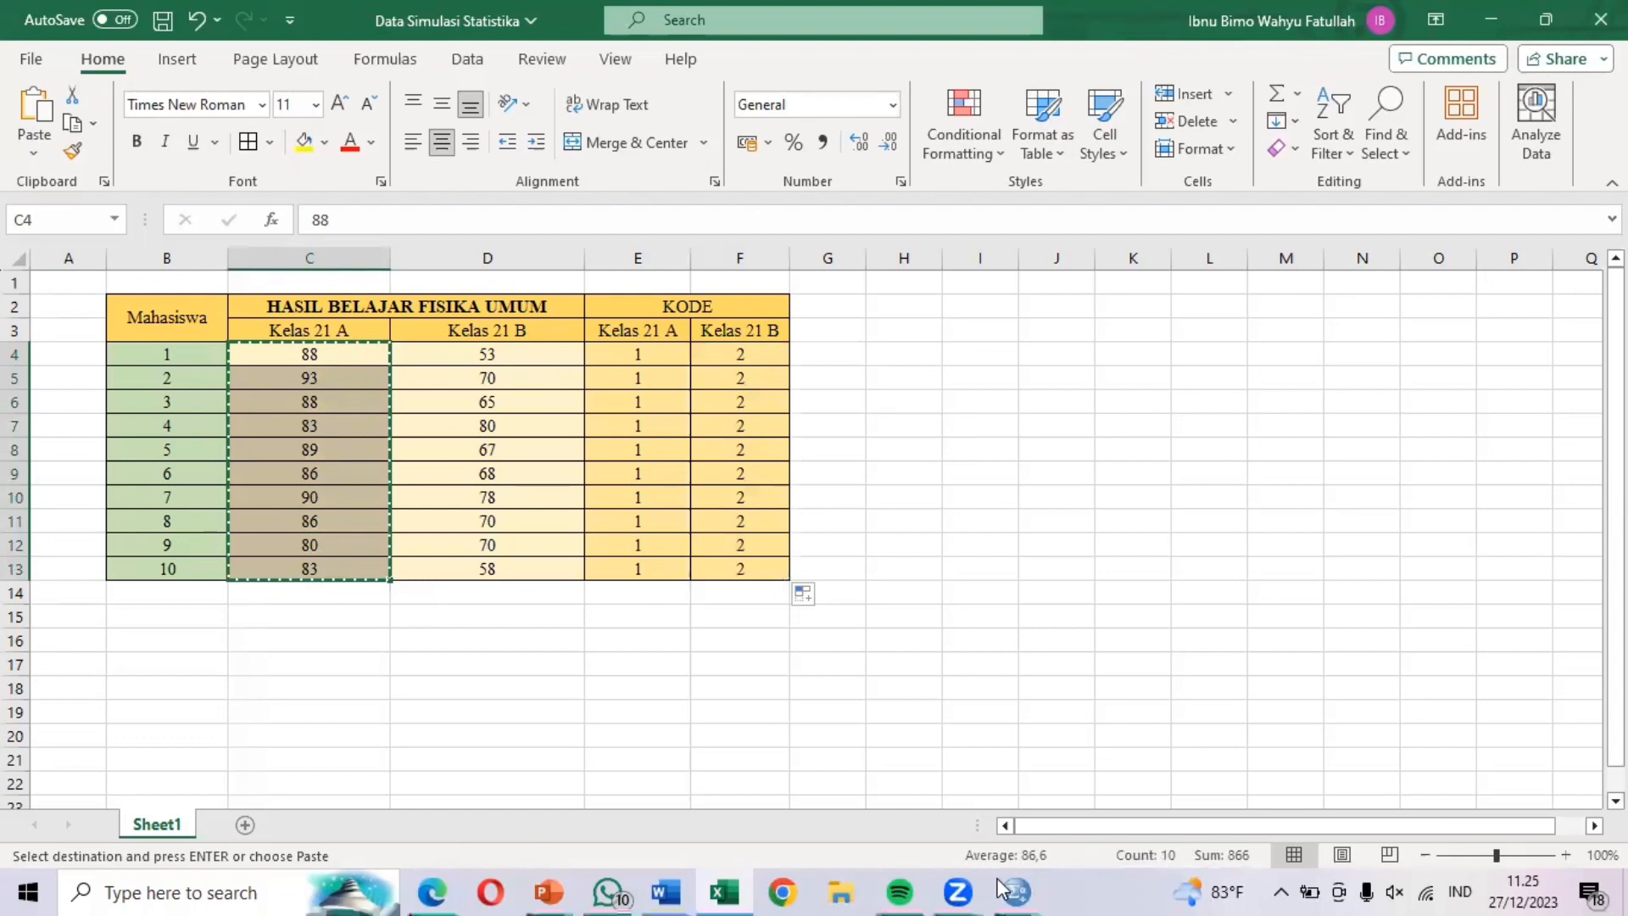
Switch to the SPSS dataset Untitled2 and paste the Kelas 21 A results into the Hasil_Belajar column from row 1
{"action": "mouse_move", "coordinate": [997, 878]}
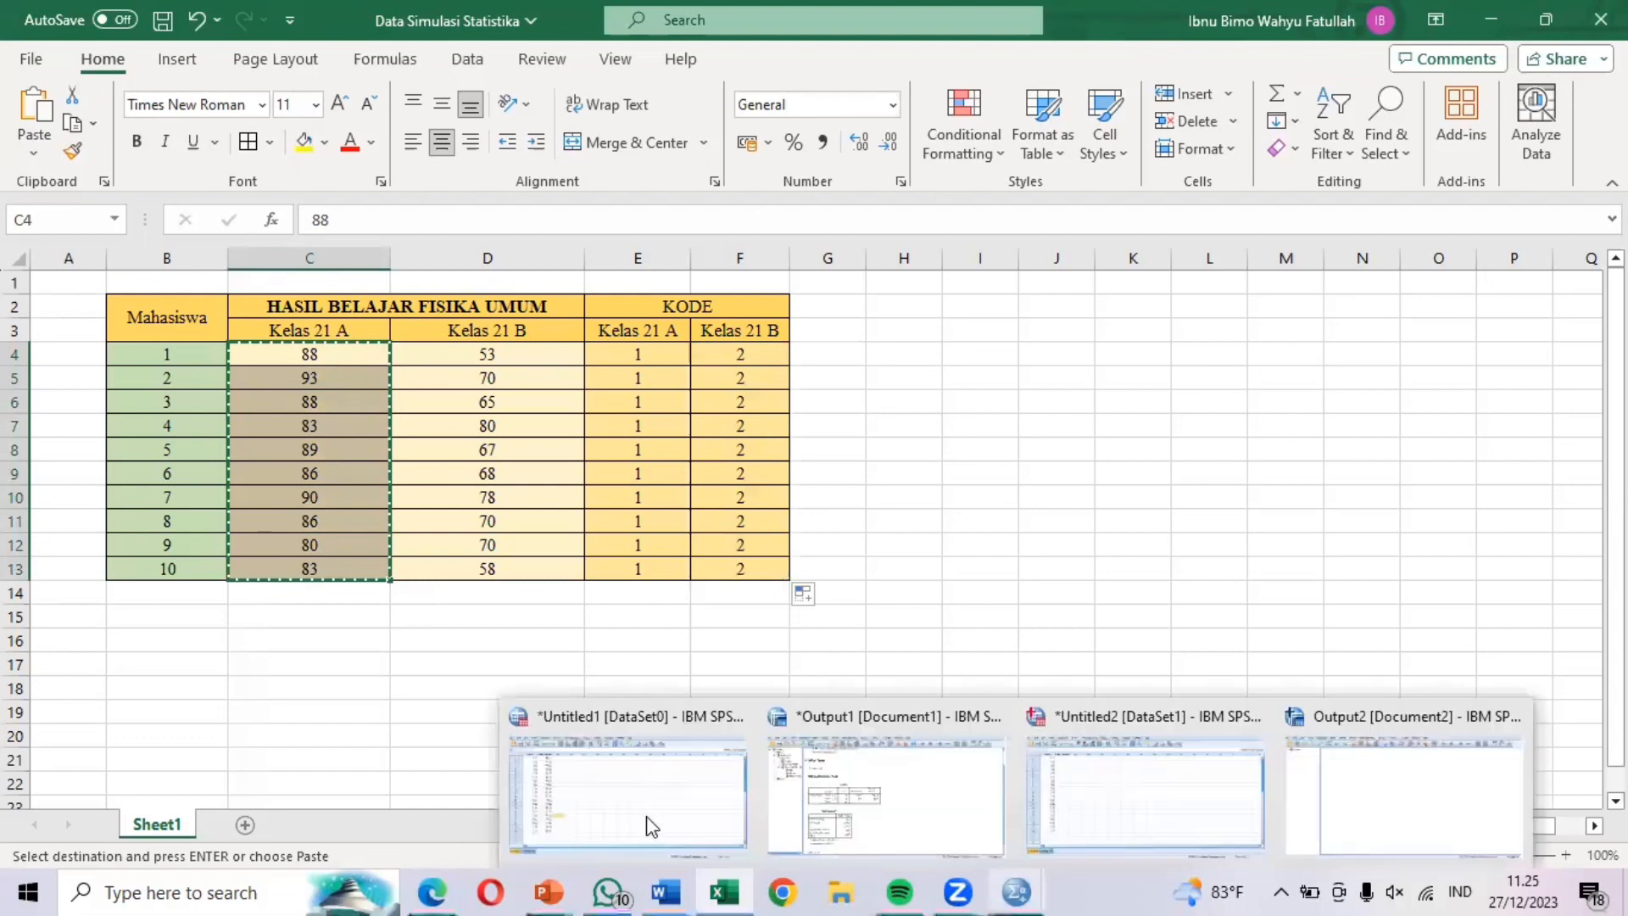
{"action": "left_click", "coordinate": [1158, 774]}
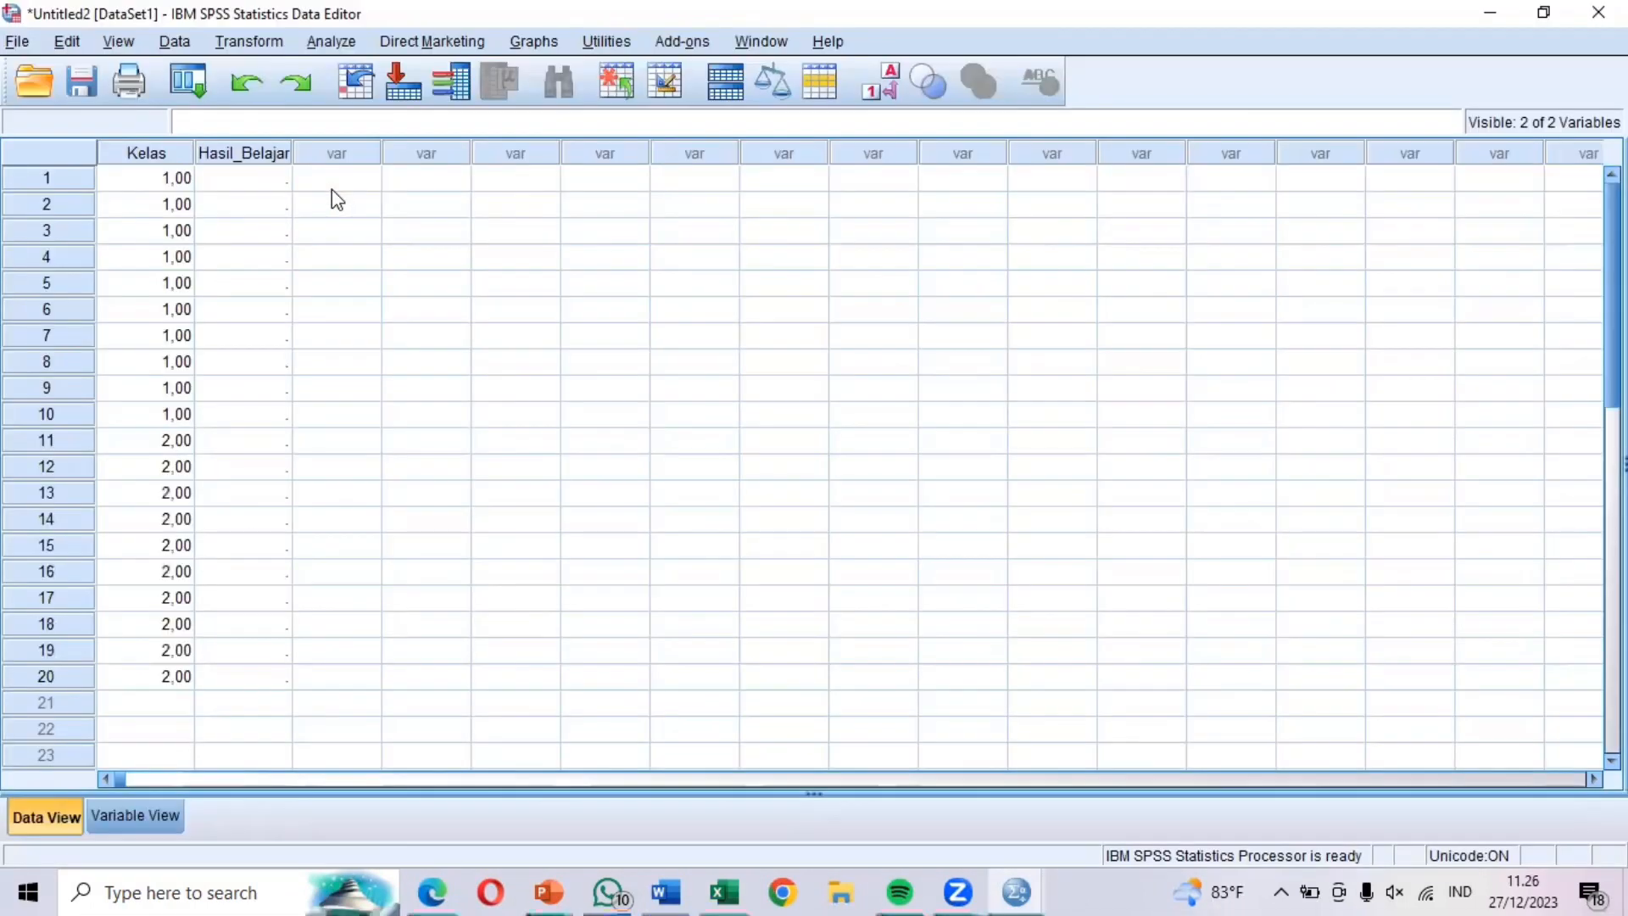
{"action": "left_click", "coordinate": [264, 188]}
{"action": "key", "text": "ctrl+v"}
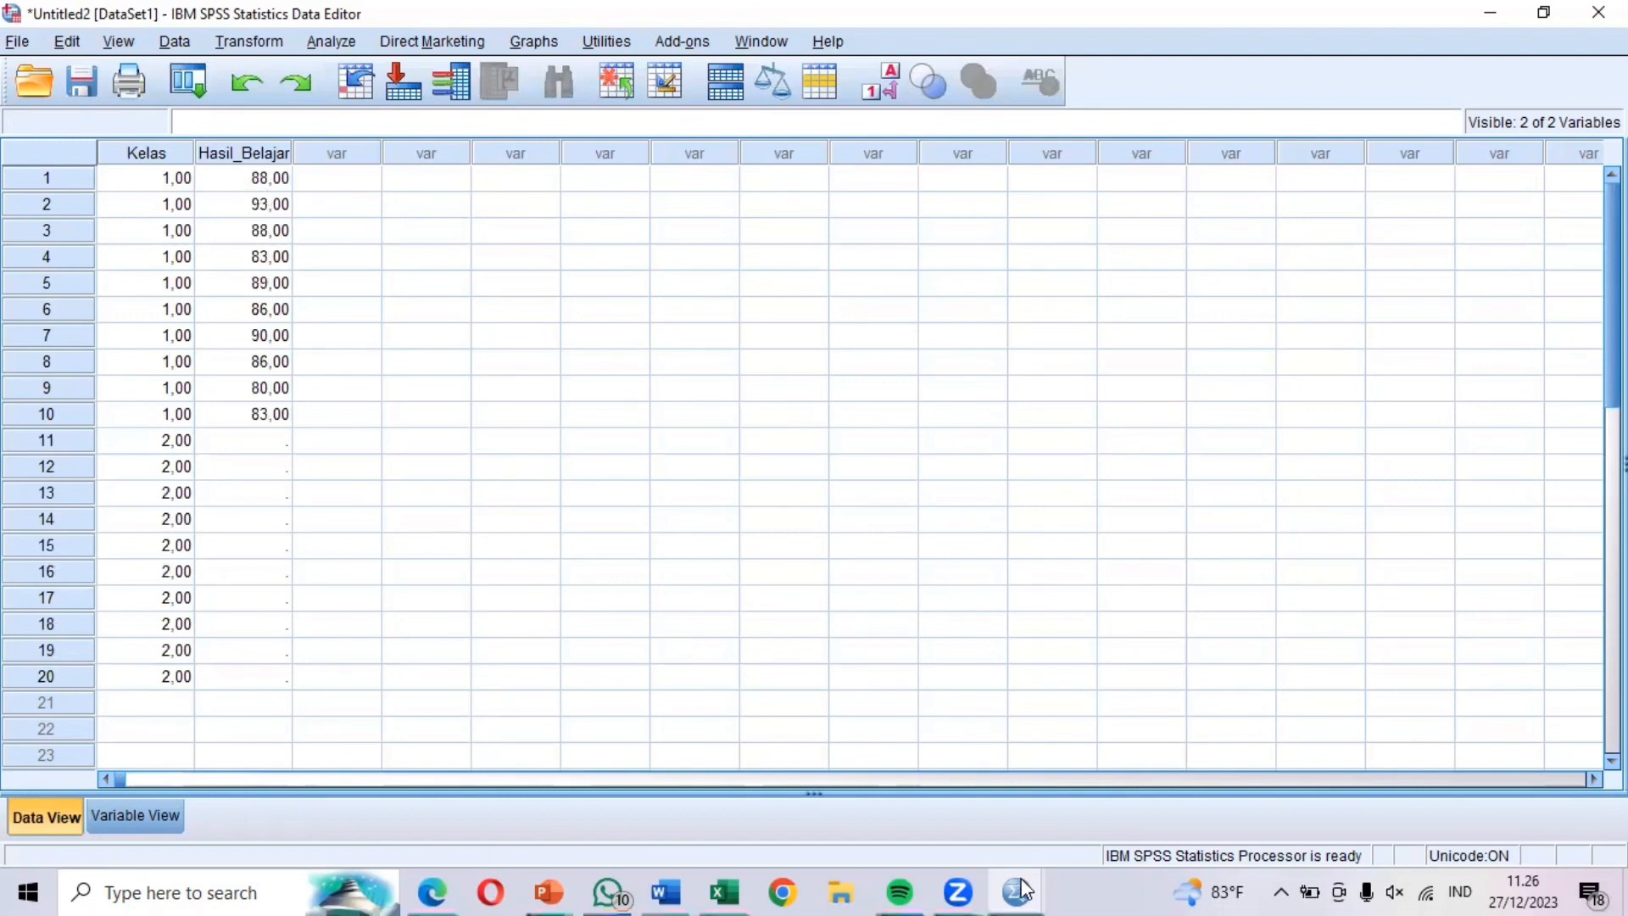
Go back to the Excel workbook Data Simulasi Statistika and copy the Kelas 21 B learning results in D4:D13
{"action": "mouse_move", "coordinate": [744, 878]}
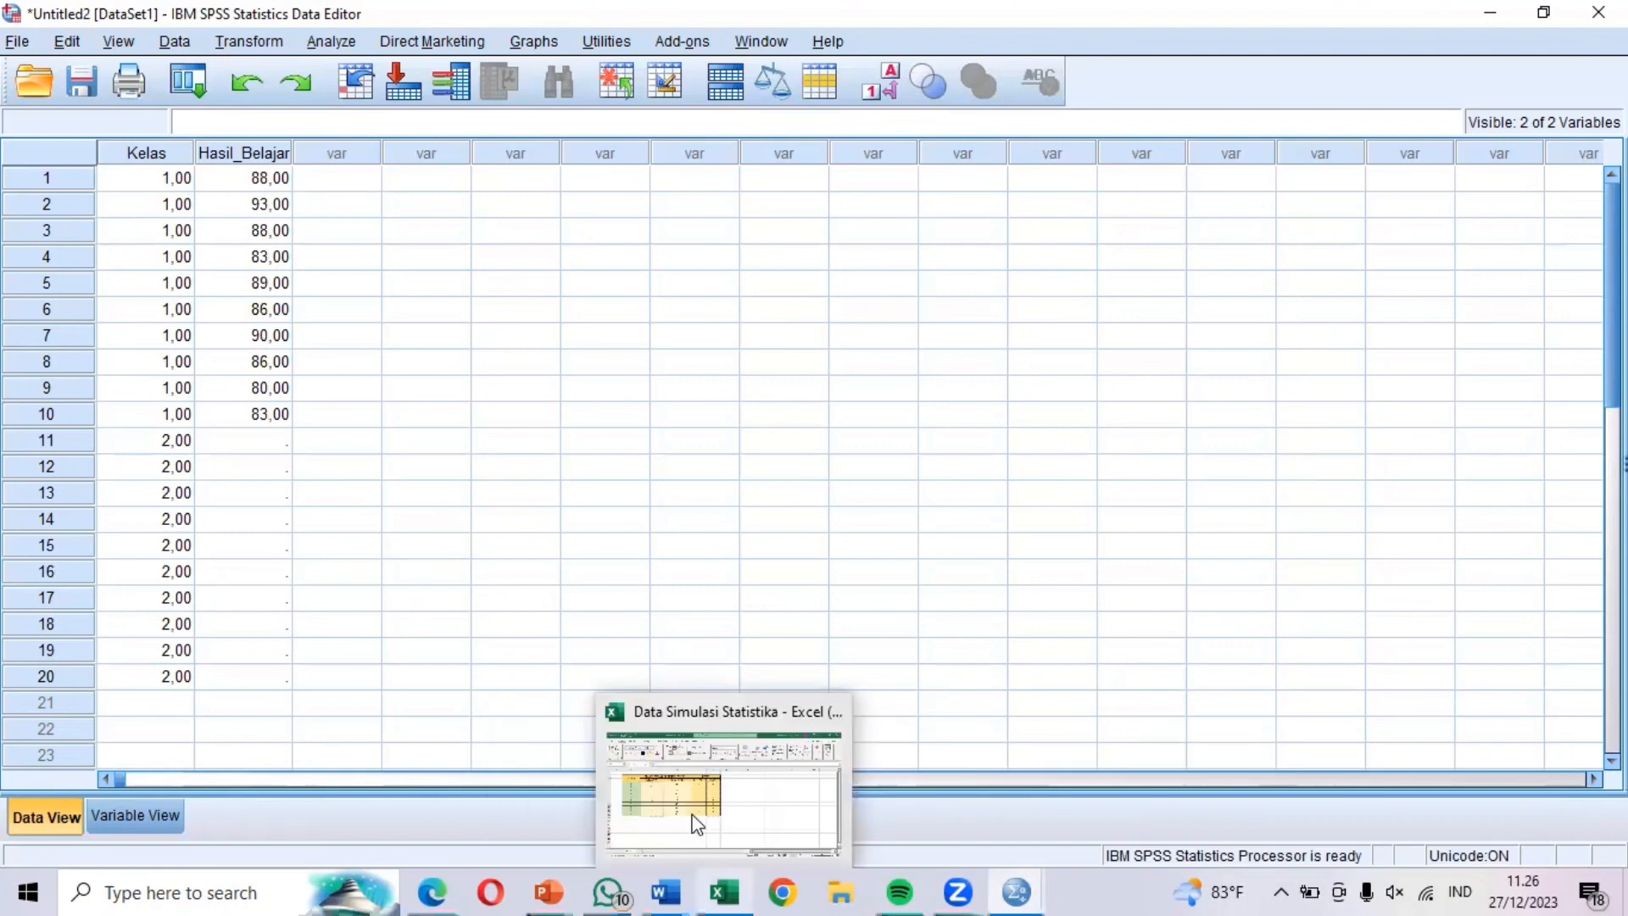
{"action": "left_click", "coordinate": [693, 818]}
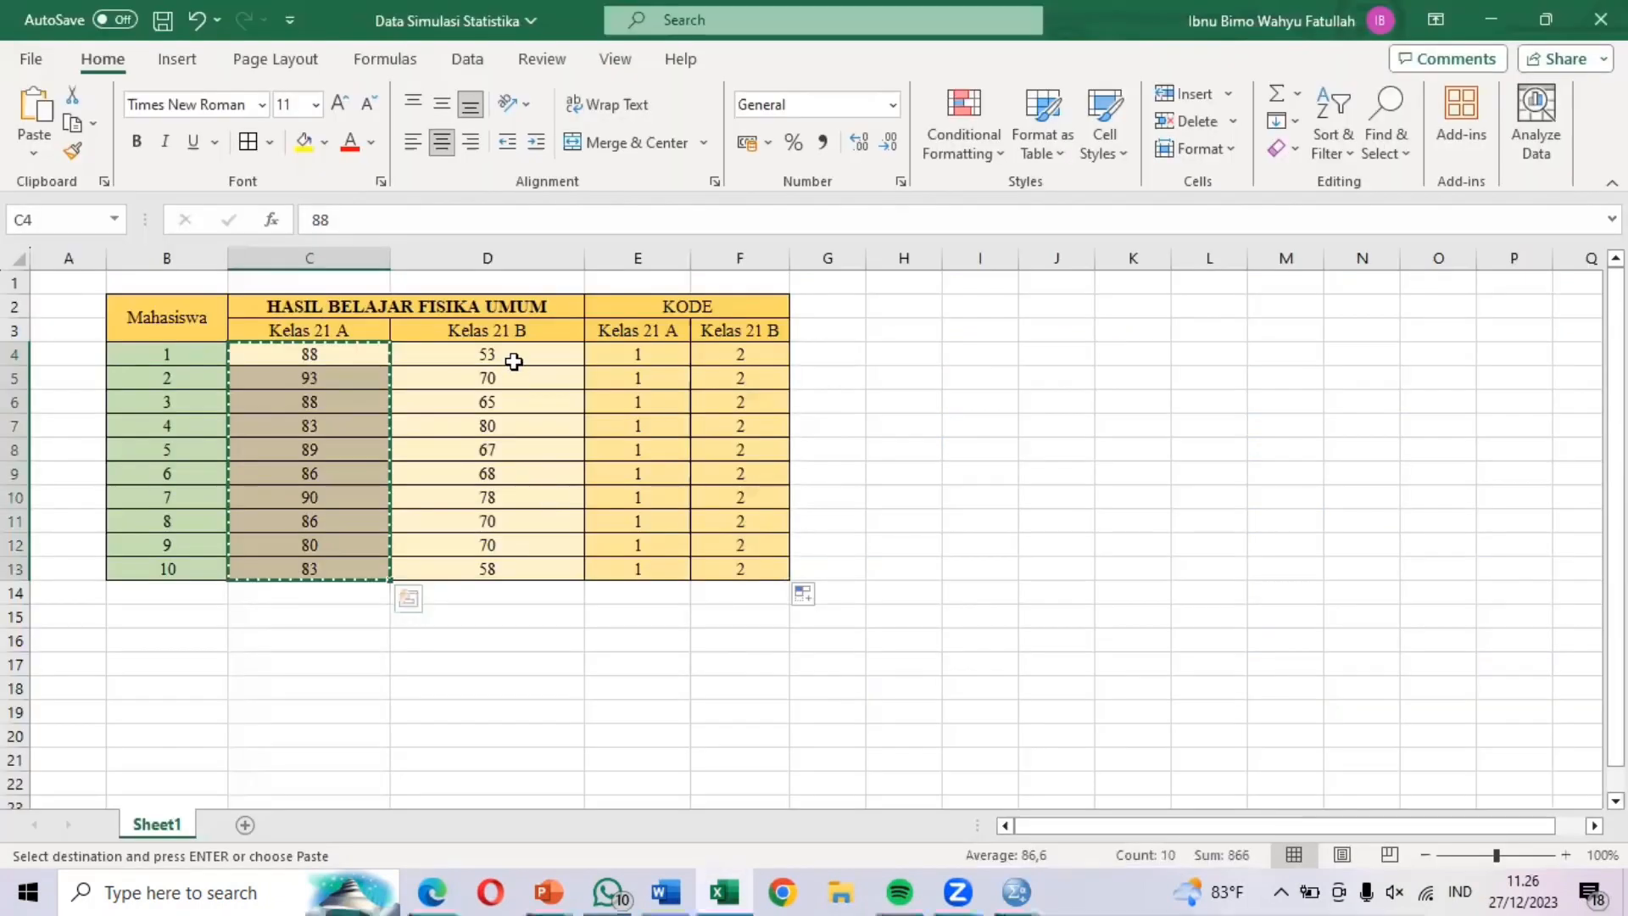
{"action": "left_click_drag", "start_coordinate": [514, 361], "coordinate": [505, 563]}
{"action": "key", "text": "ctrl+c"}
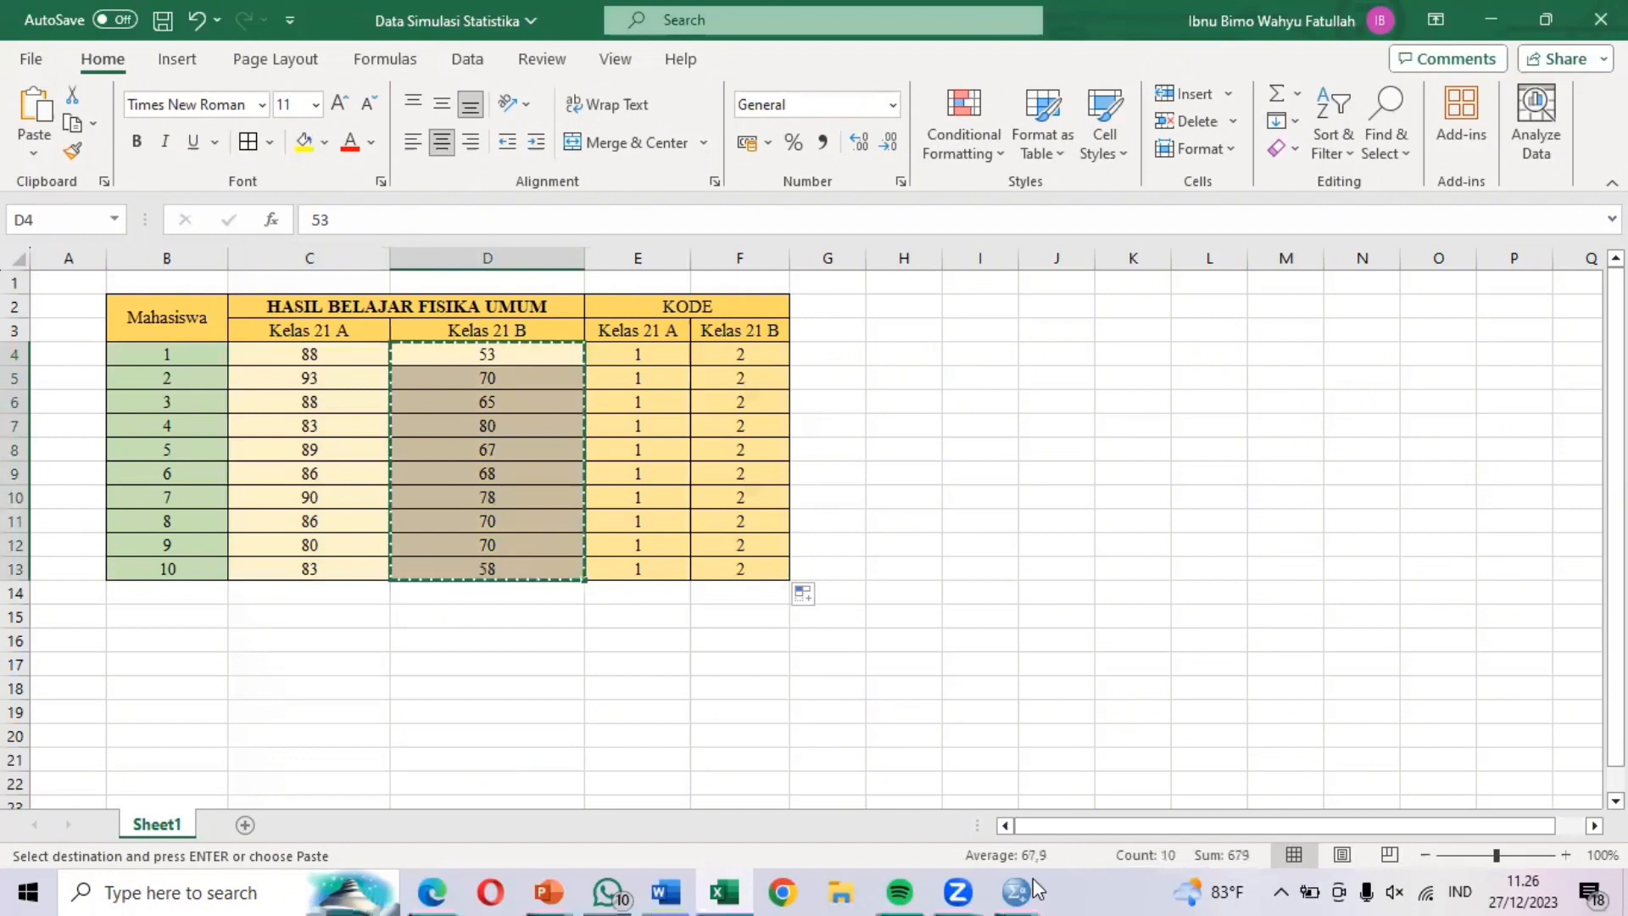
Switch to the SPSS dataset Untitled2 and paste the Kelas 21 B results into the Hasil_Belajar column from row 11
{"action": "mouse_move", "coordinate": [1033, 878]}
{"action": "left_click", "coordinate": [1070, 797]}
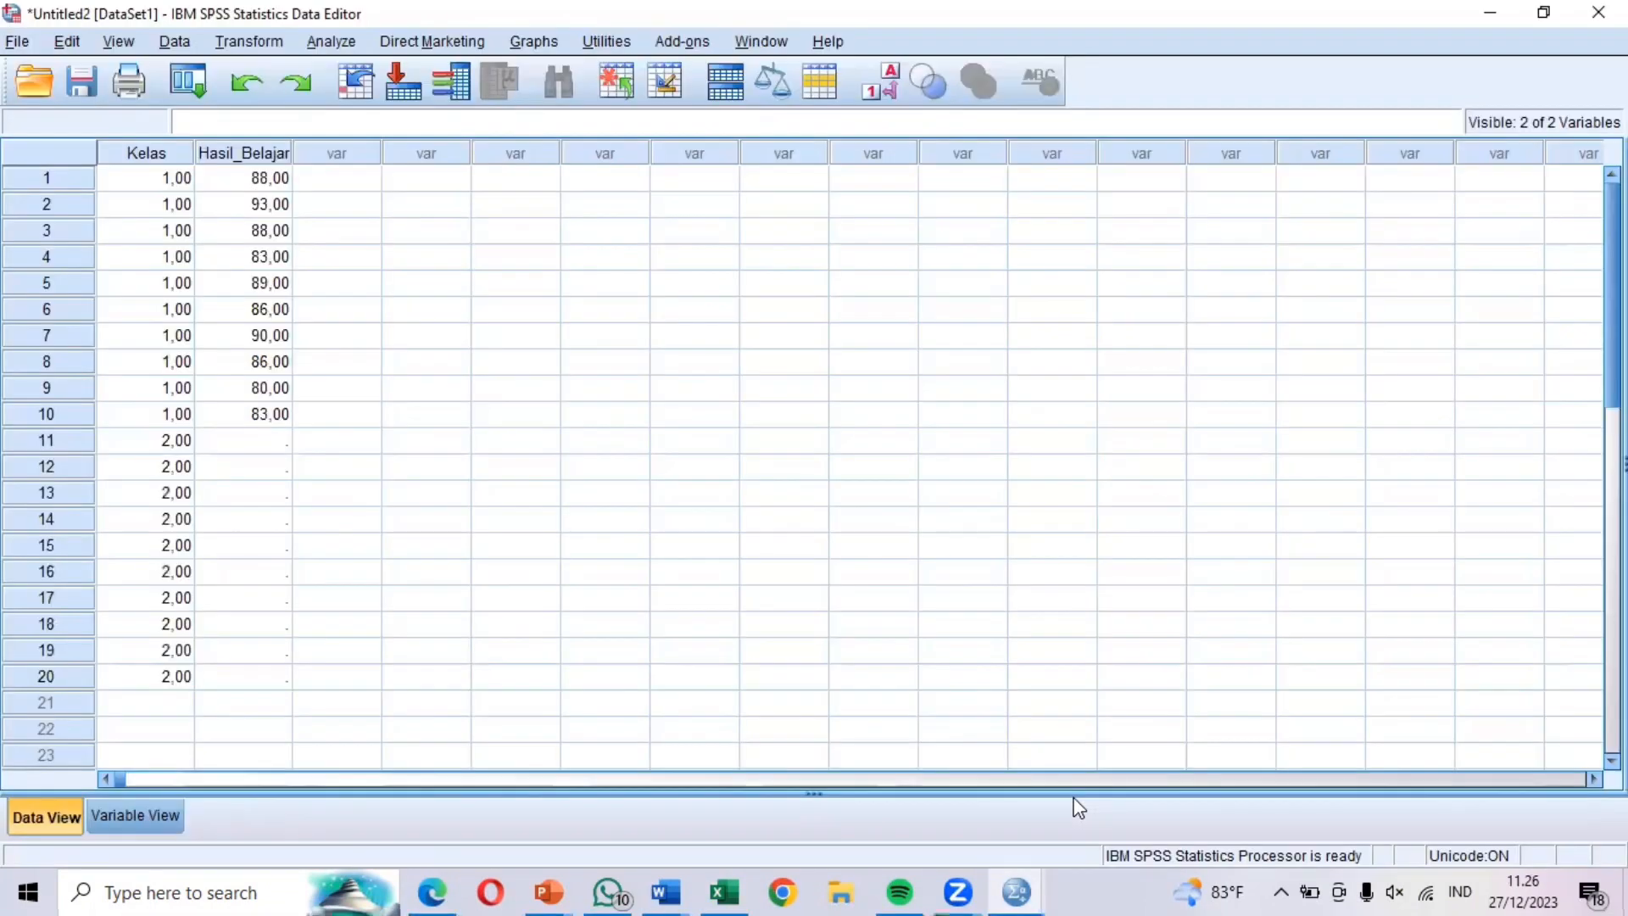
{"action": "left_click", "coordinate": [229, 434]}
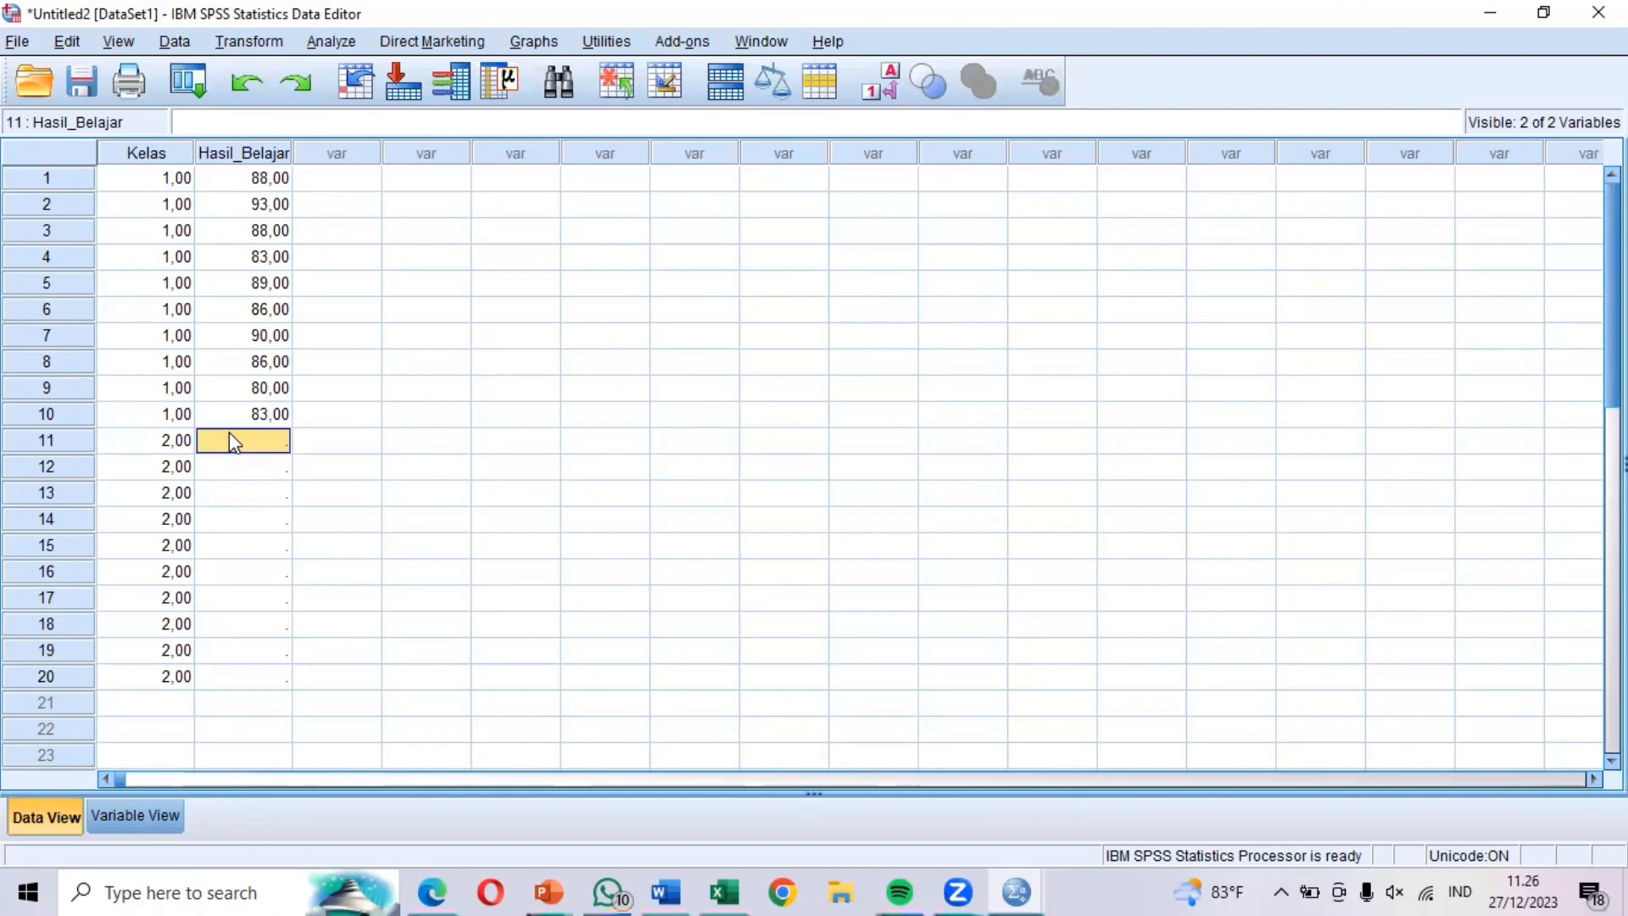
{"action": "key", "text": "ctrl+v"}
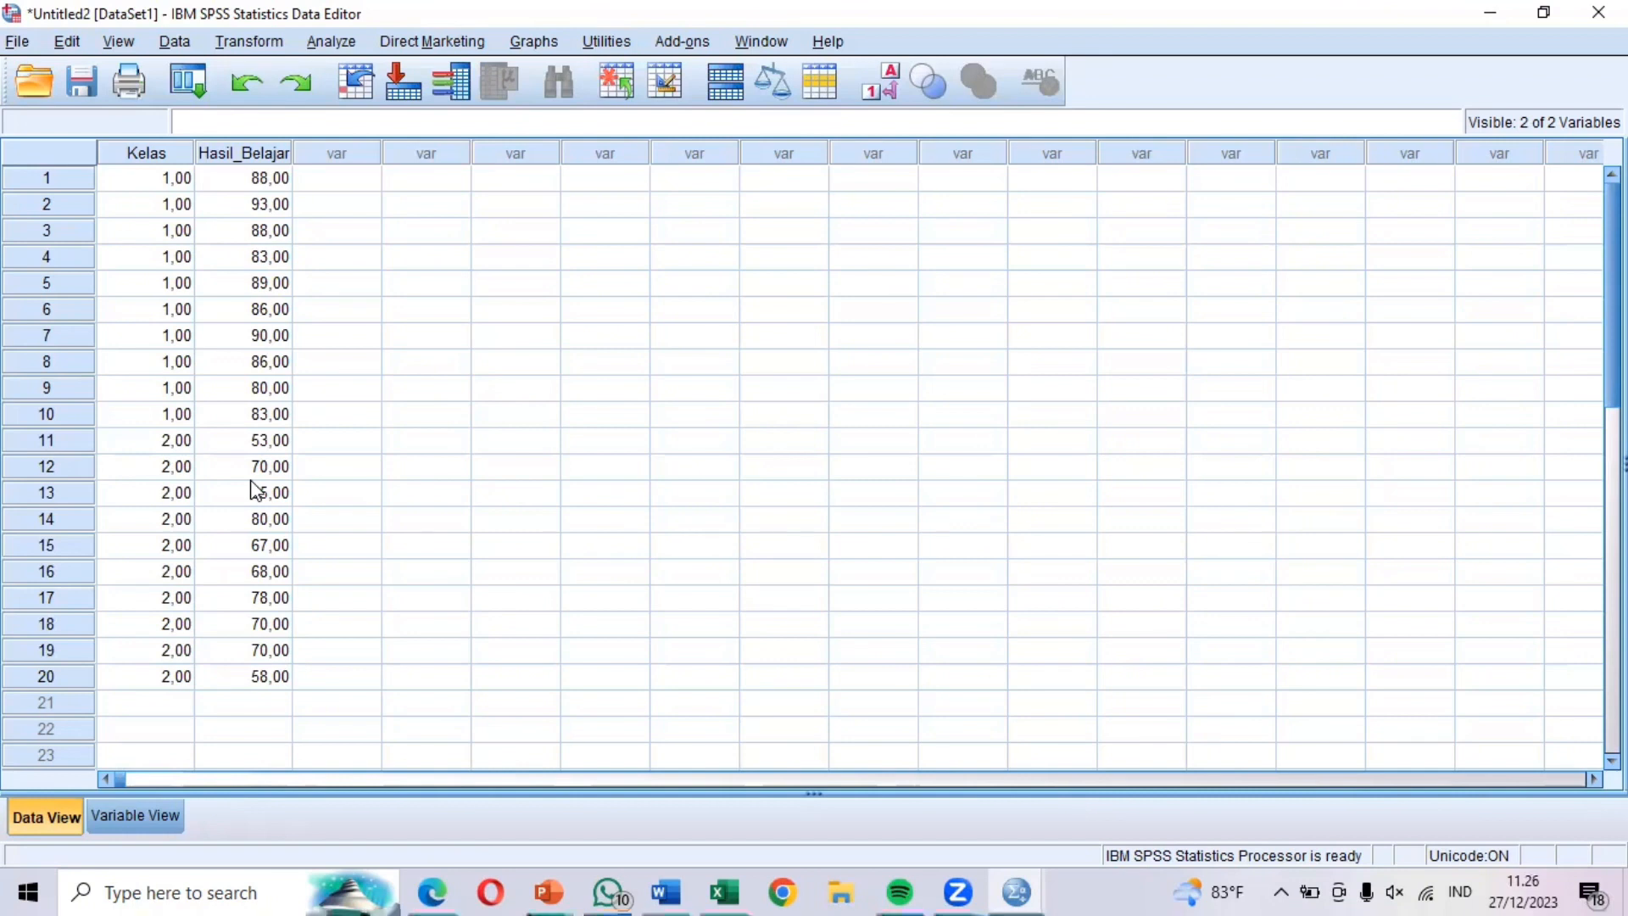
Start a legacy nonparametric test for 2 independent samples with Hasil Belajar as test variable and Kelas as grouping variable
{"action": "left_click", "coordinate": [333, 44]}
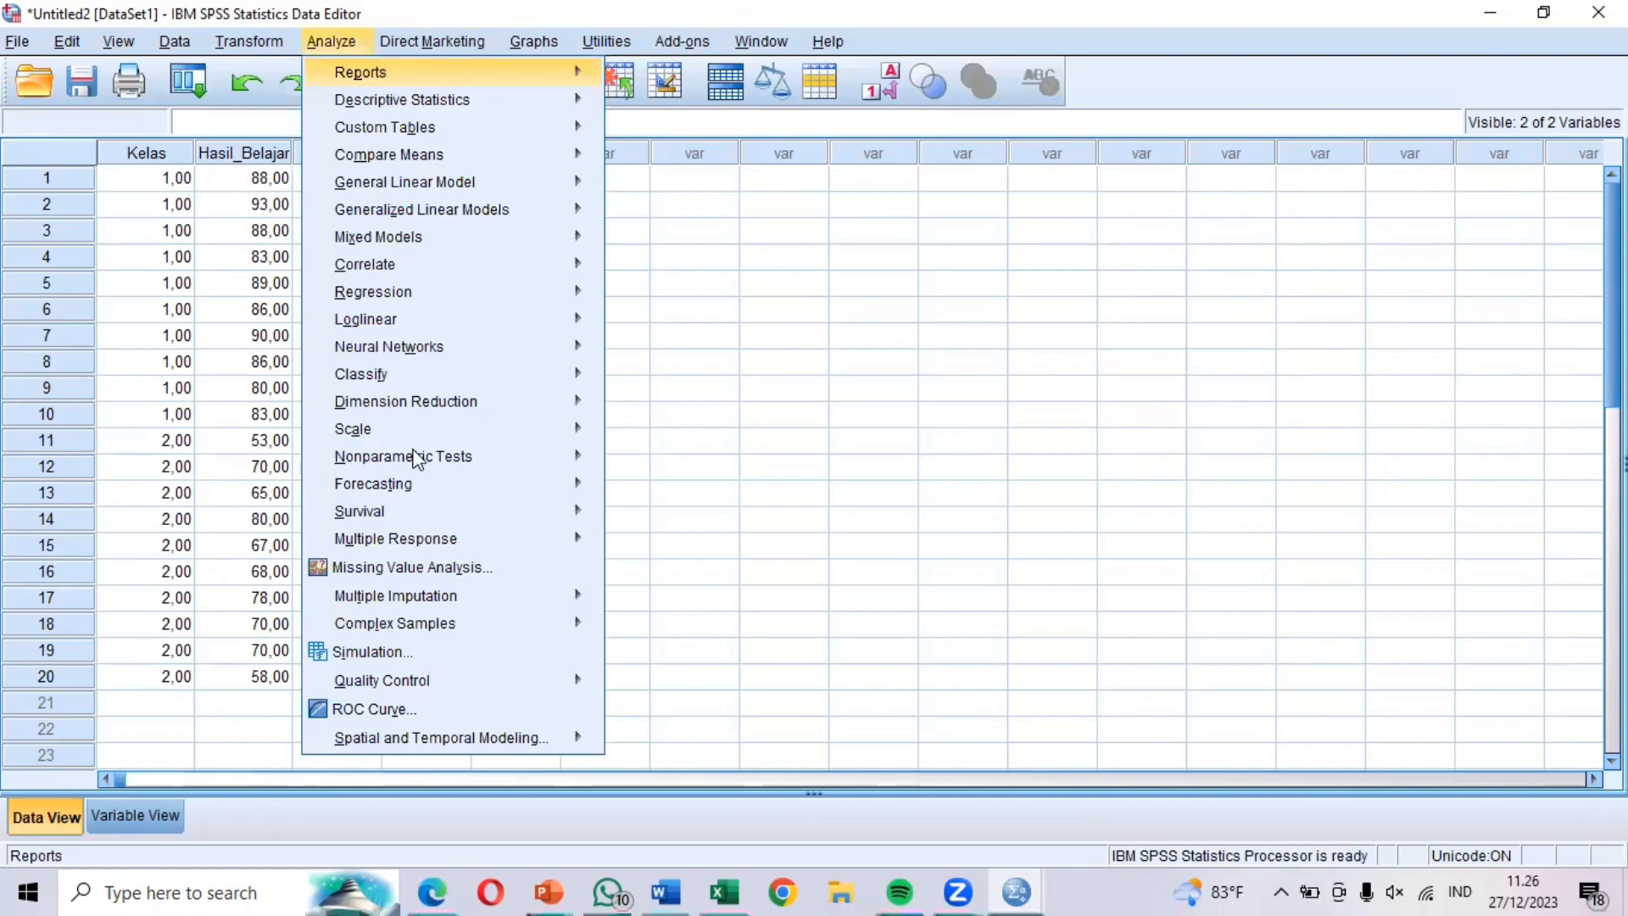
{"action": "mouse_move", "coordinate": [416, 462]}
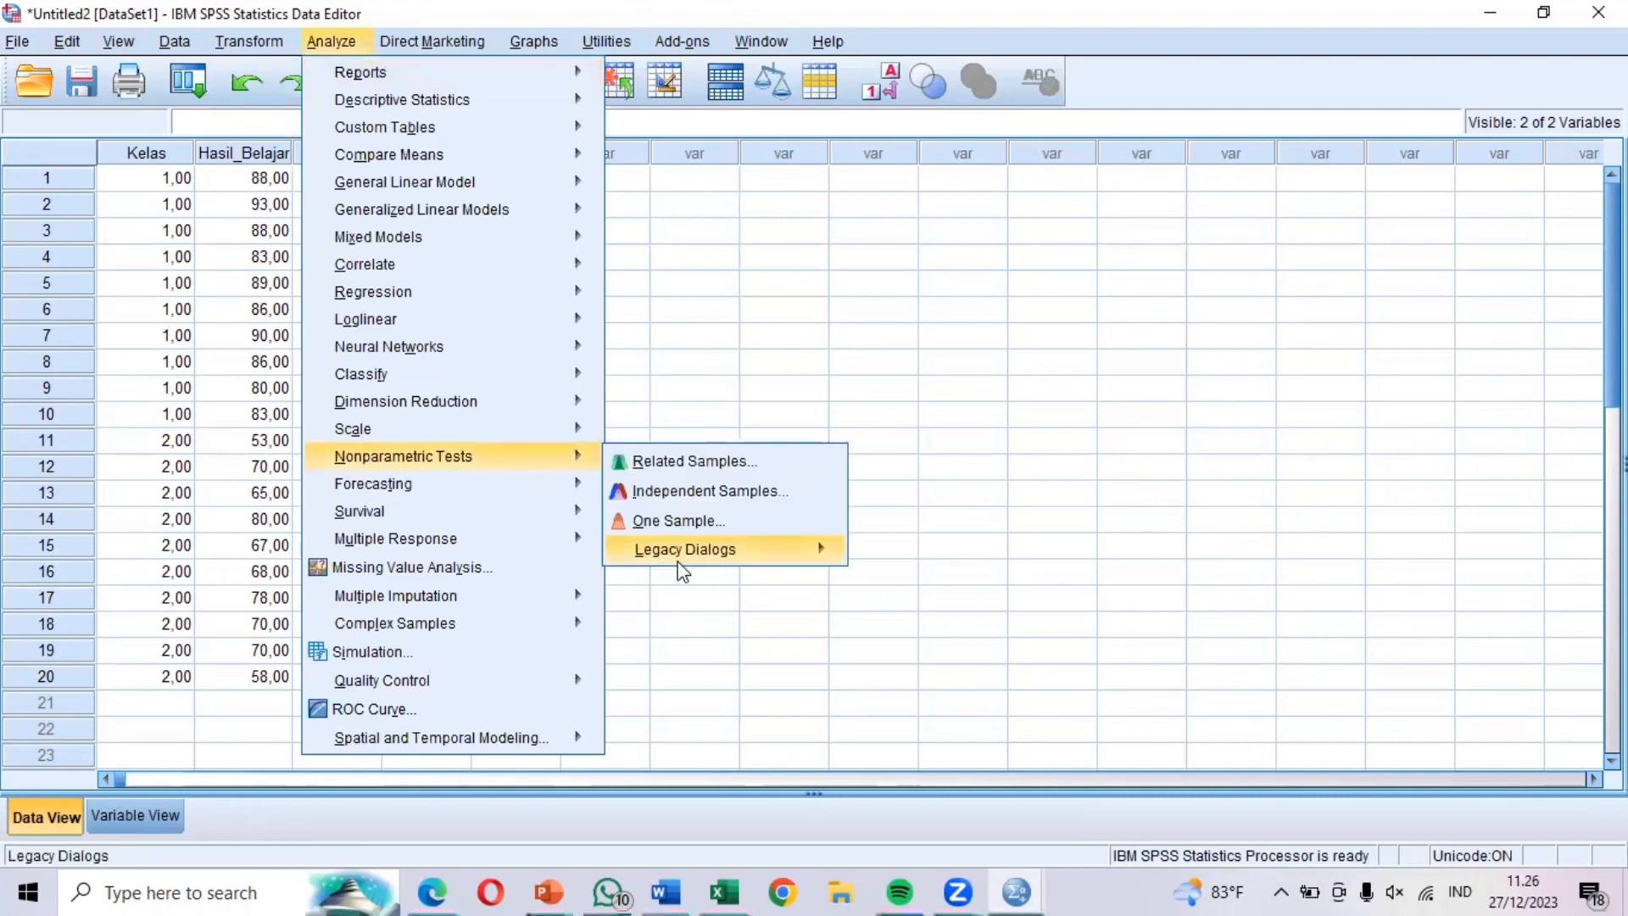
{"action": "mouse_move", "coordinate": [725, 551]}
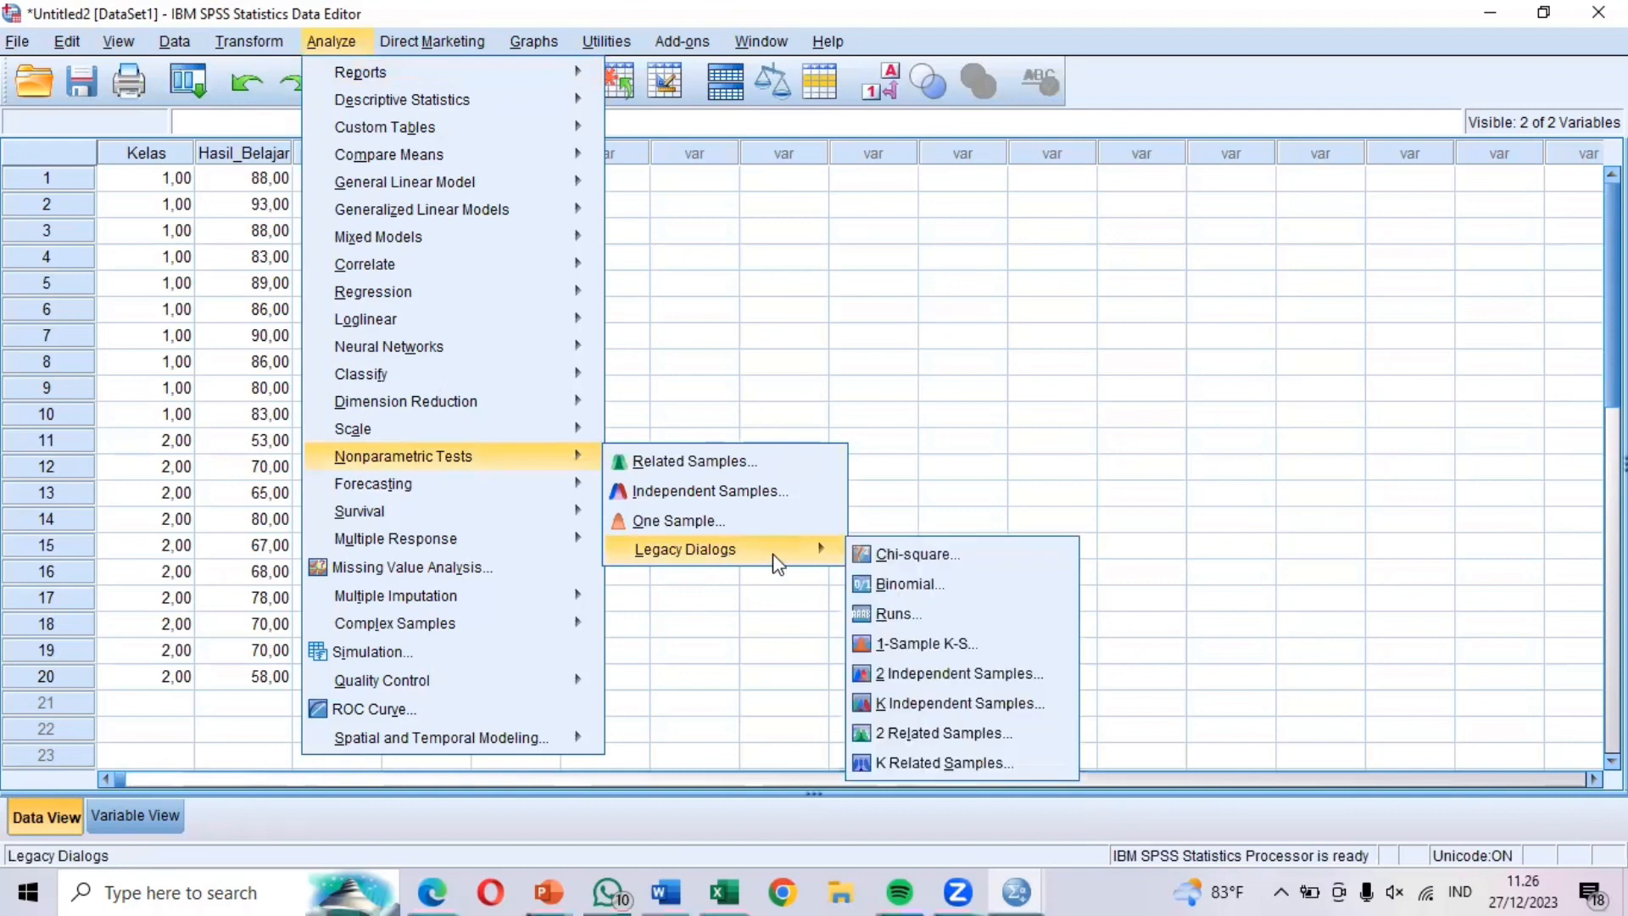
{"action": "left_click", "coordinate": [894, 676]}
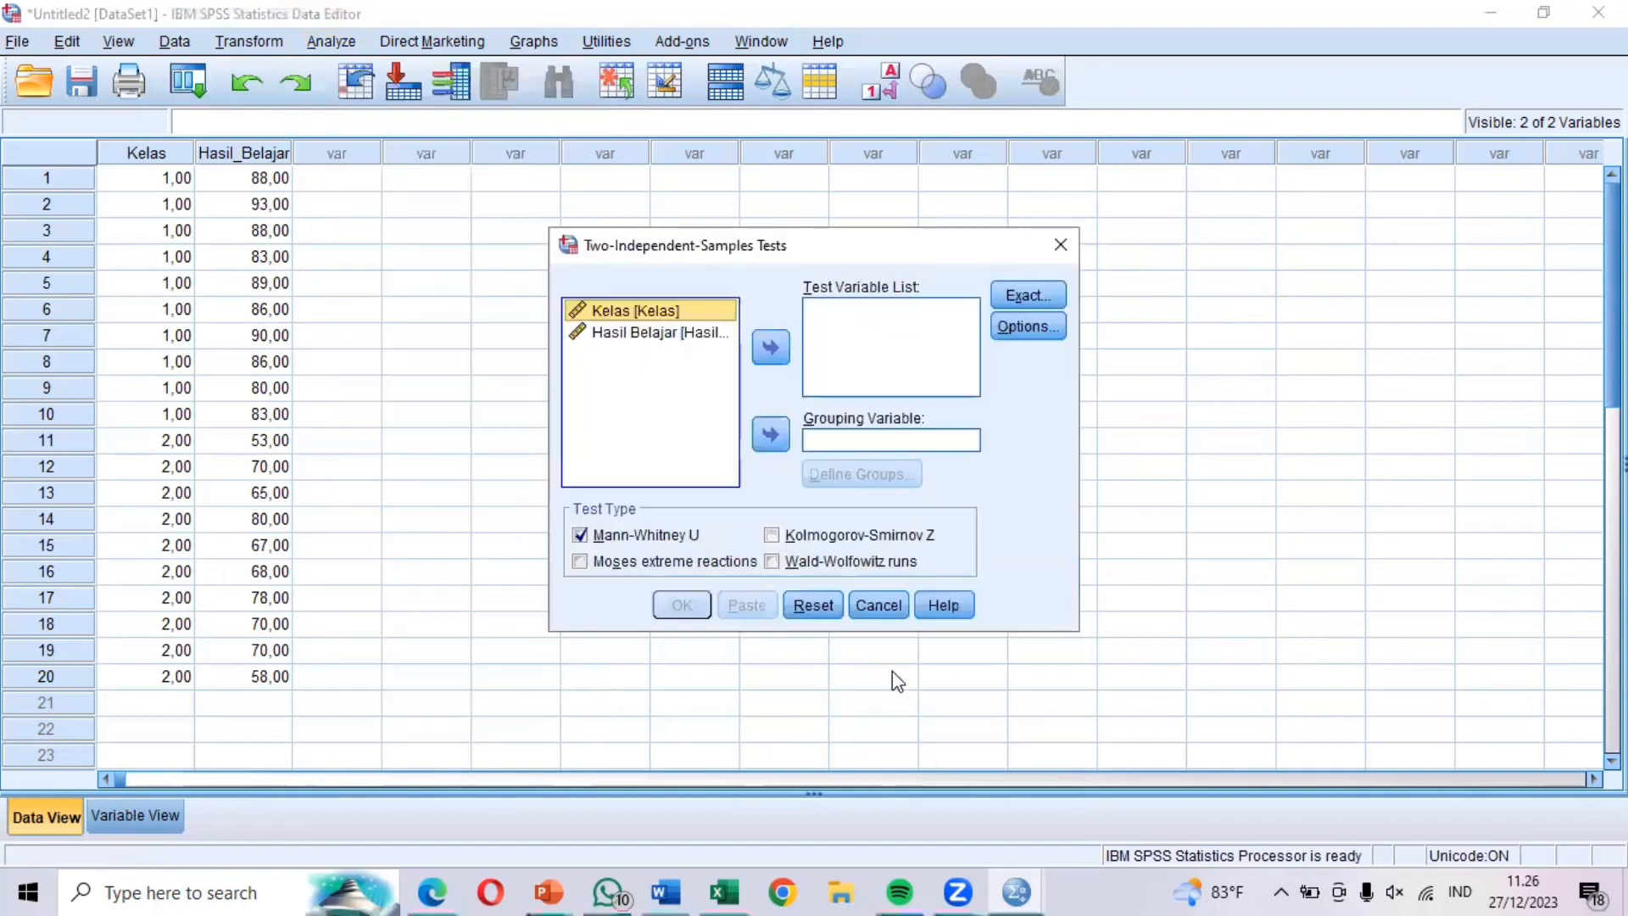
{"action": "left_click", "coordinate": [682, 333]}
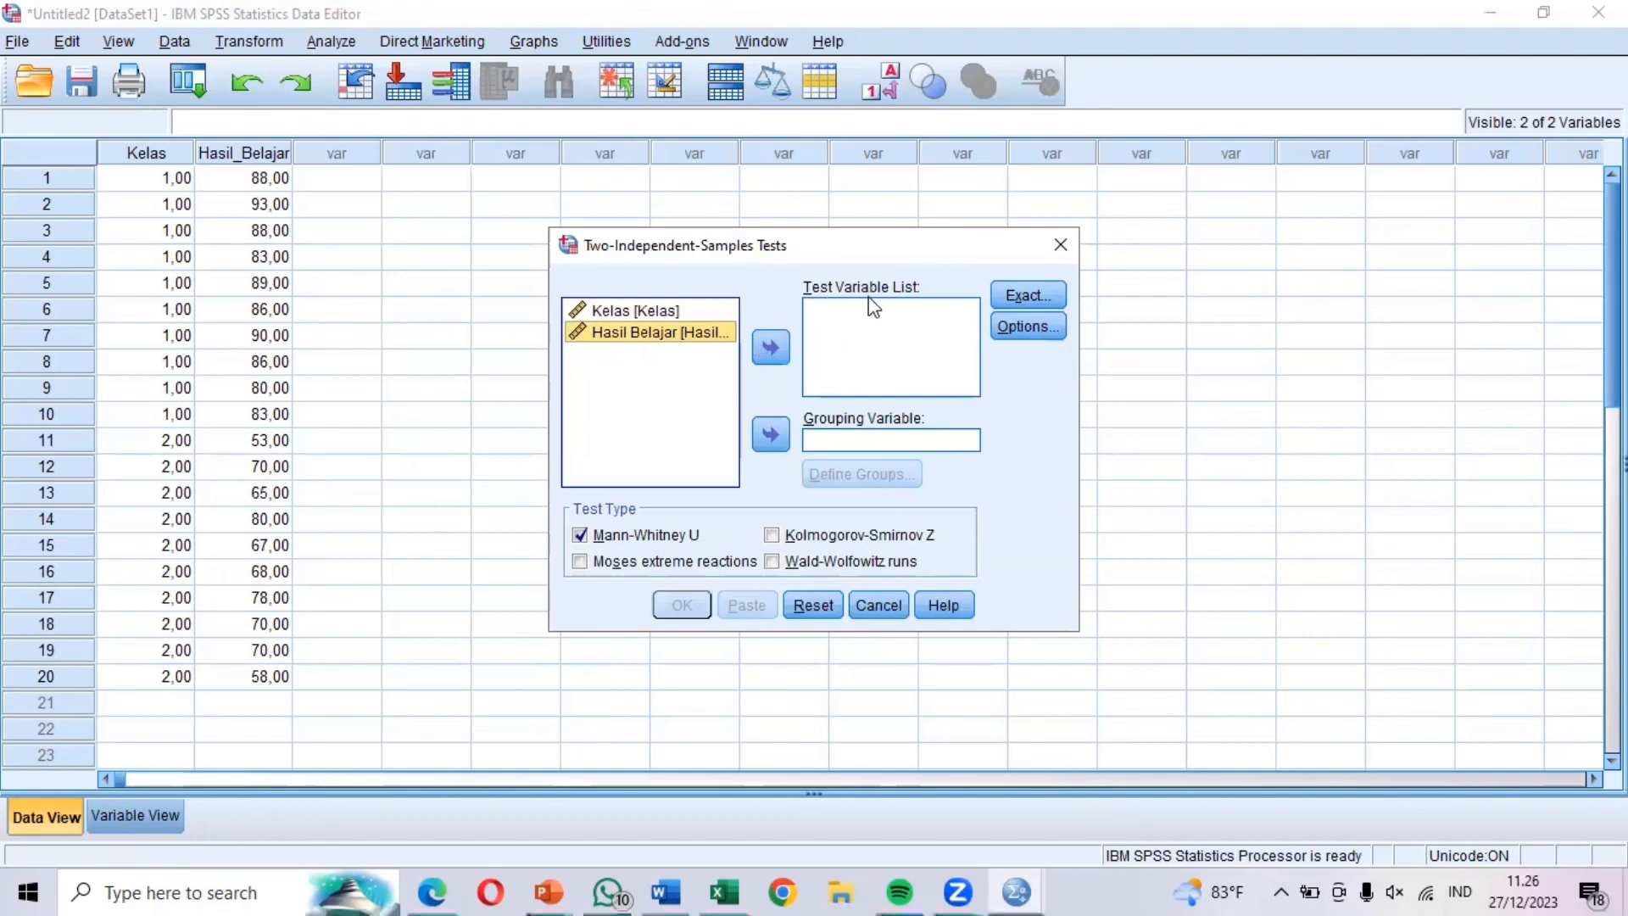
{"action": "left_click", "coordinate": [770, 347]}
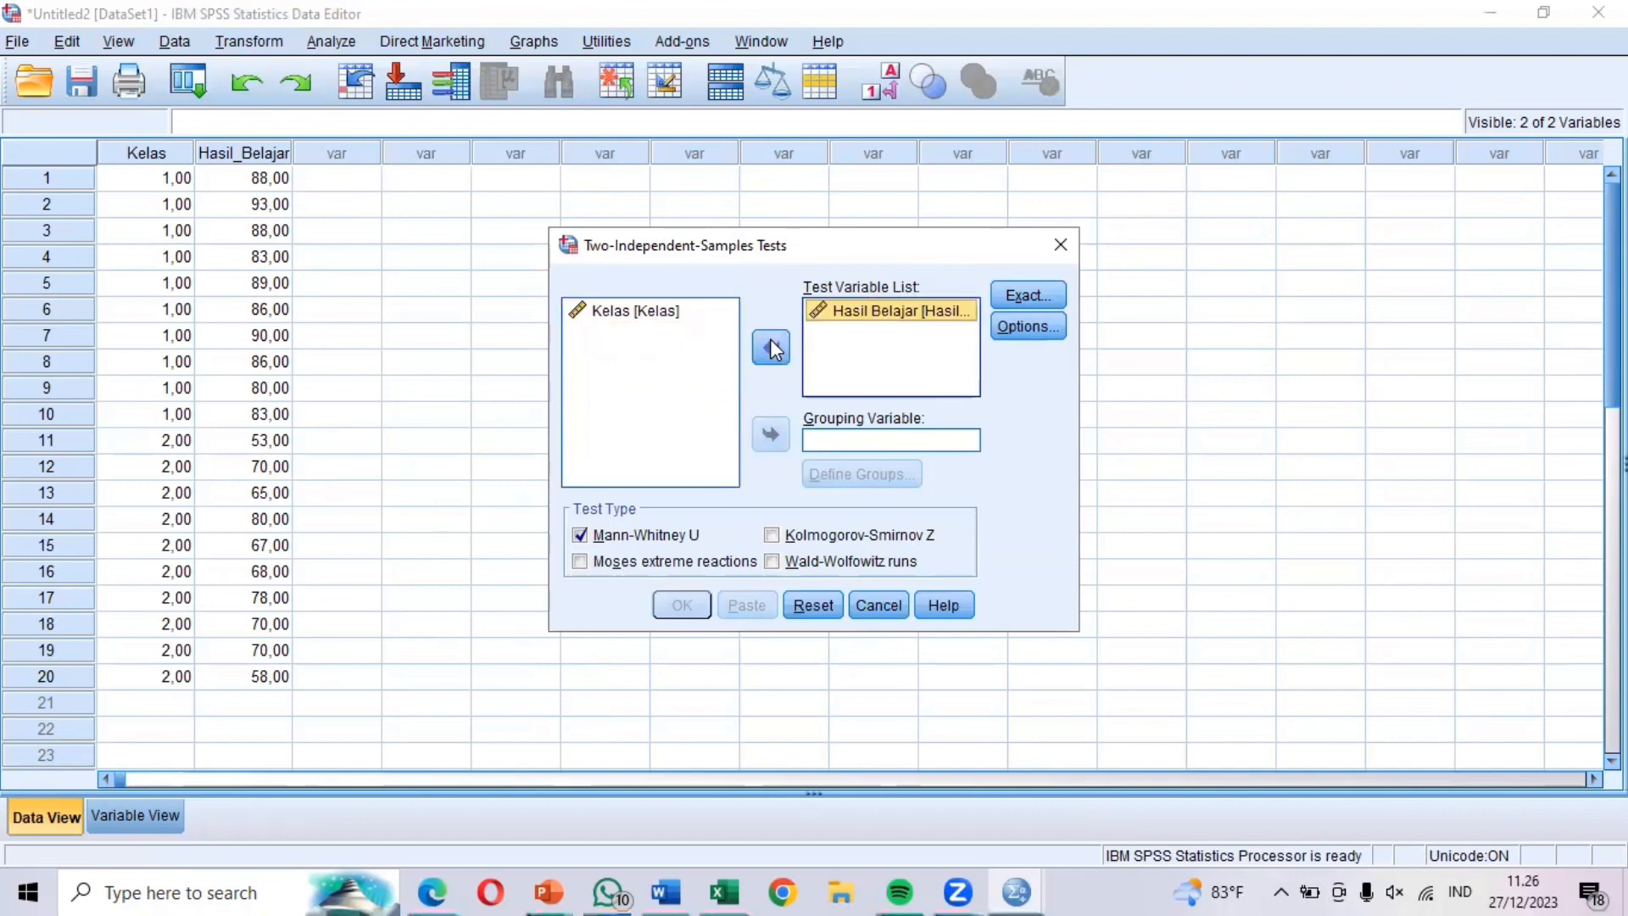
{"action": "left_click", "coordinate": [686, 318]}
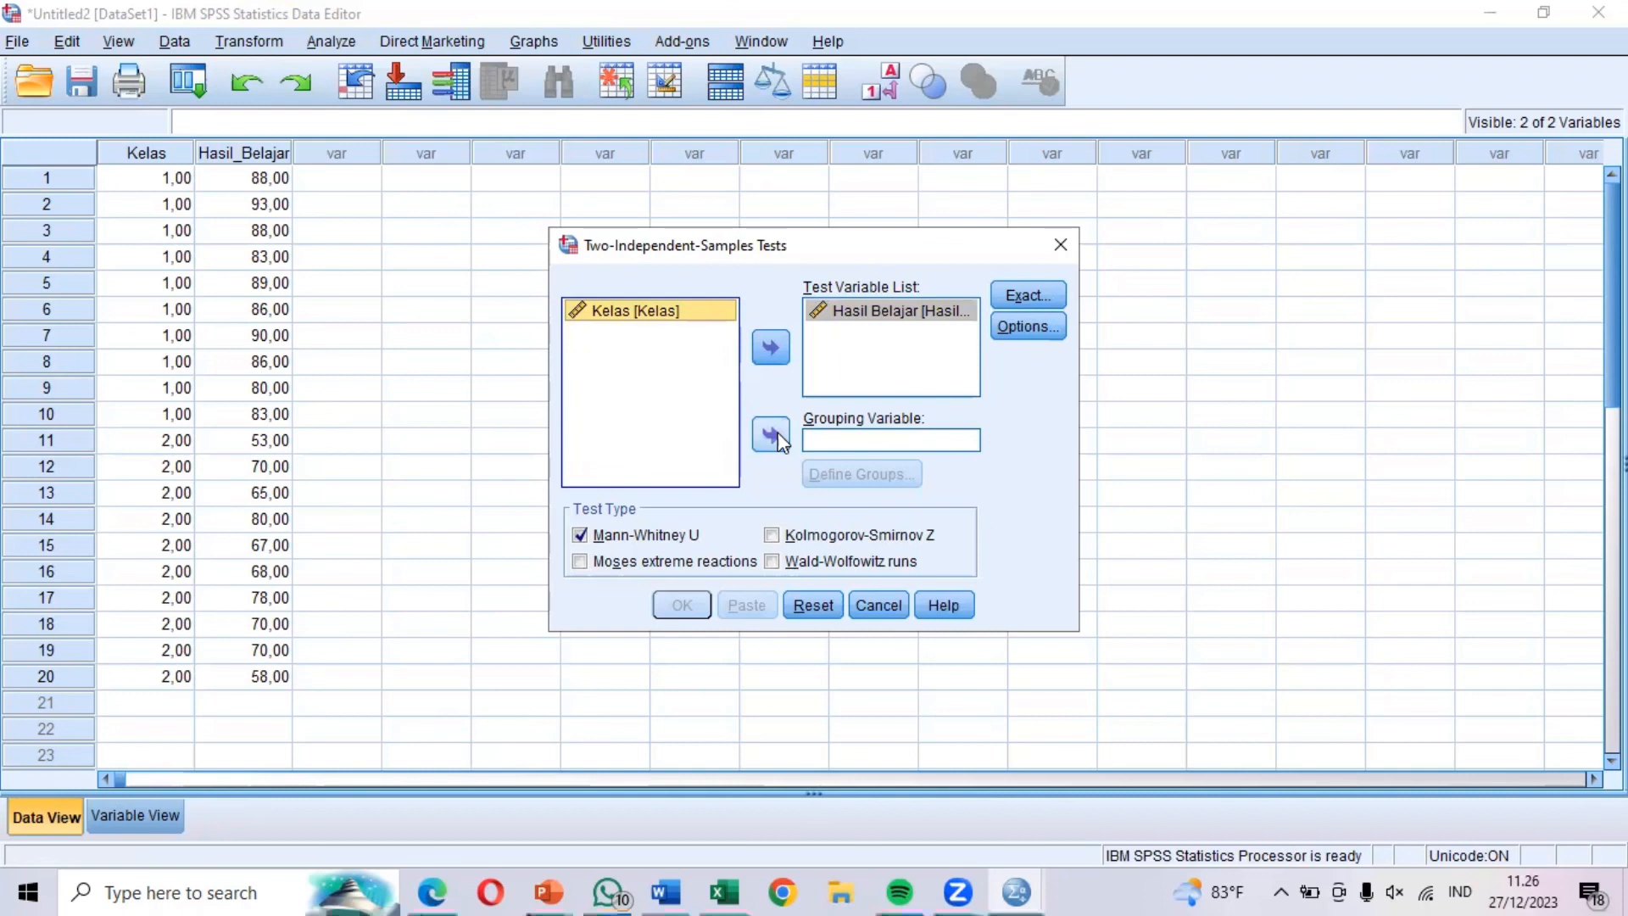
{"action": "left_click", "coordinate": [771, 435]}
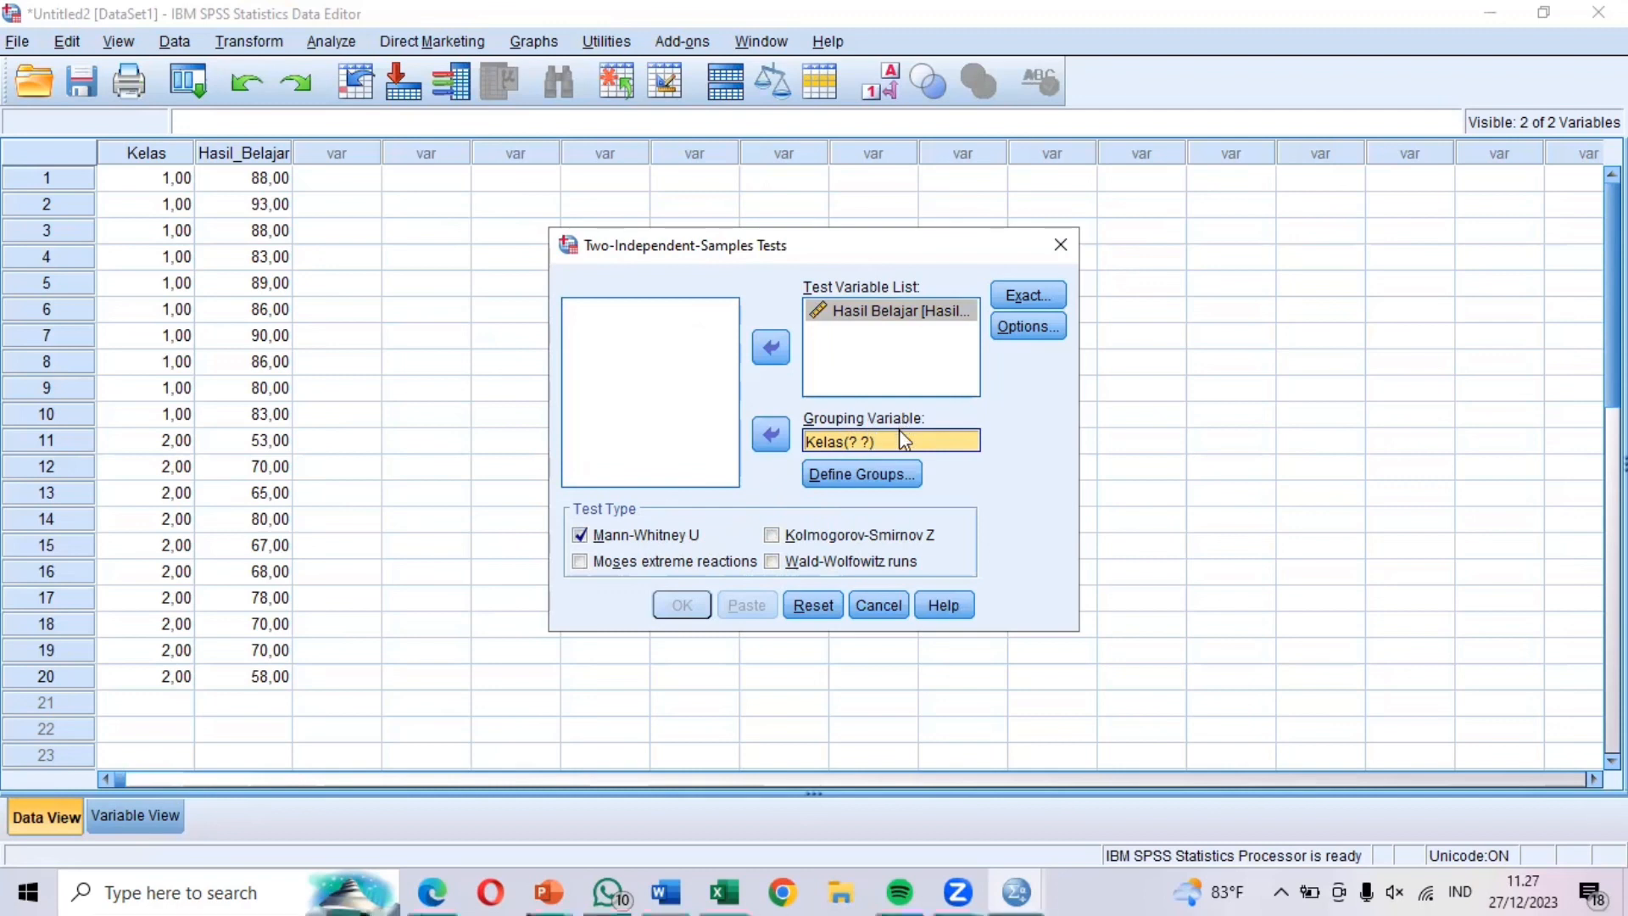
Define the Kelas groups as 1 and 2 and run the Mann-Whitney U test
{"action": "left_click", "coordinate": [886, 477]}
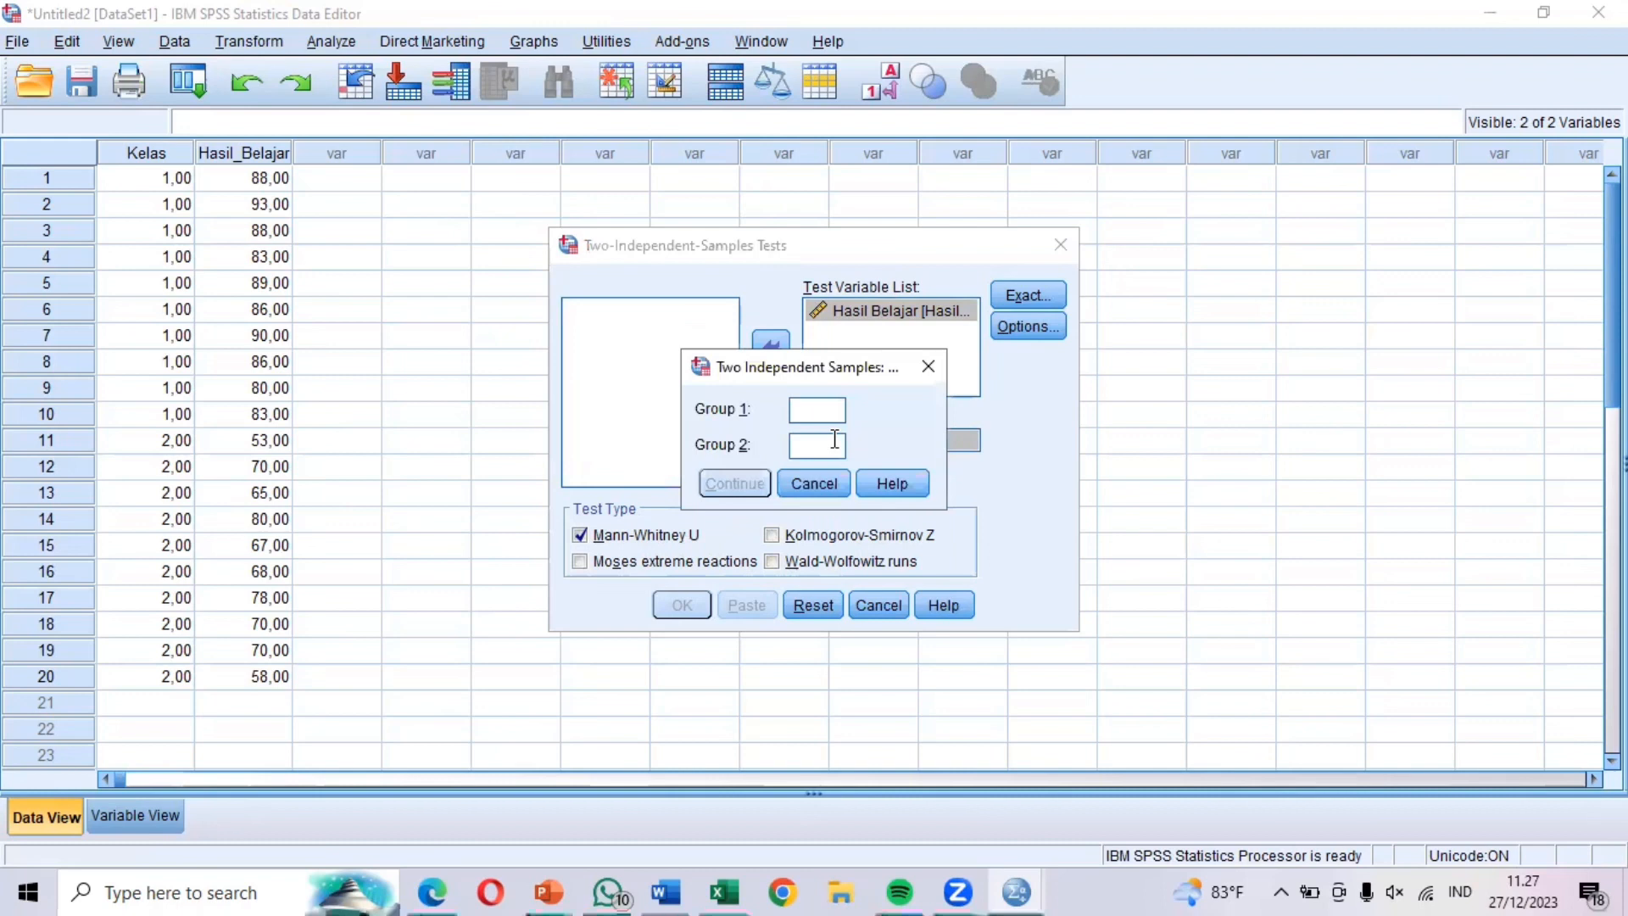
{"action": "type", "text": "1"}
{"action": "key", "text": "Tab"}
{"action": "type", "text": "2"}
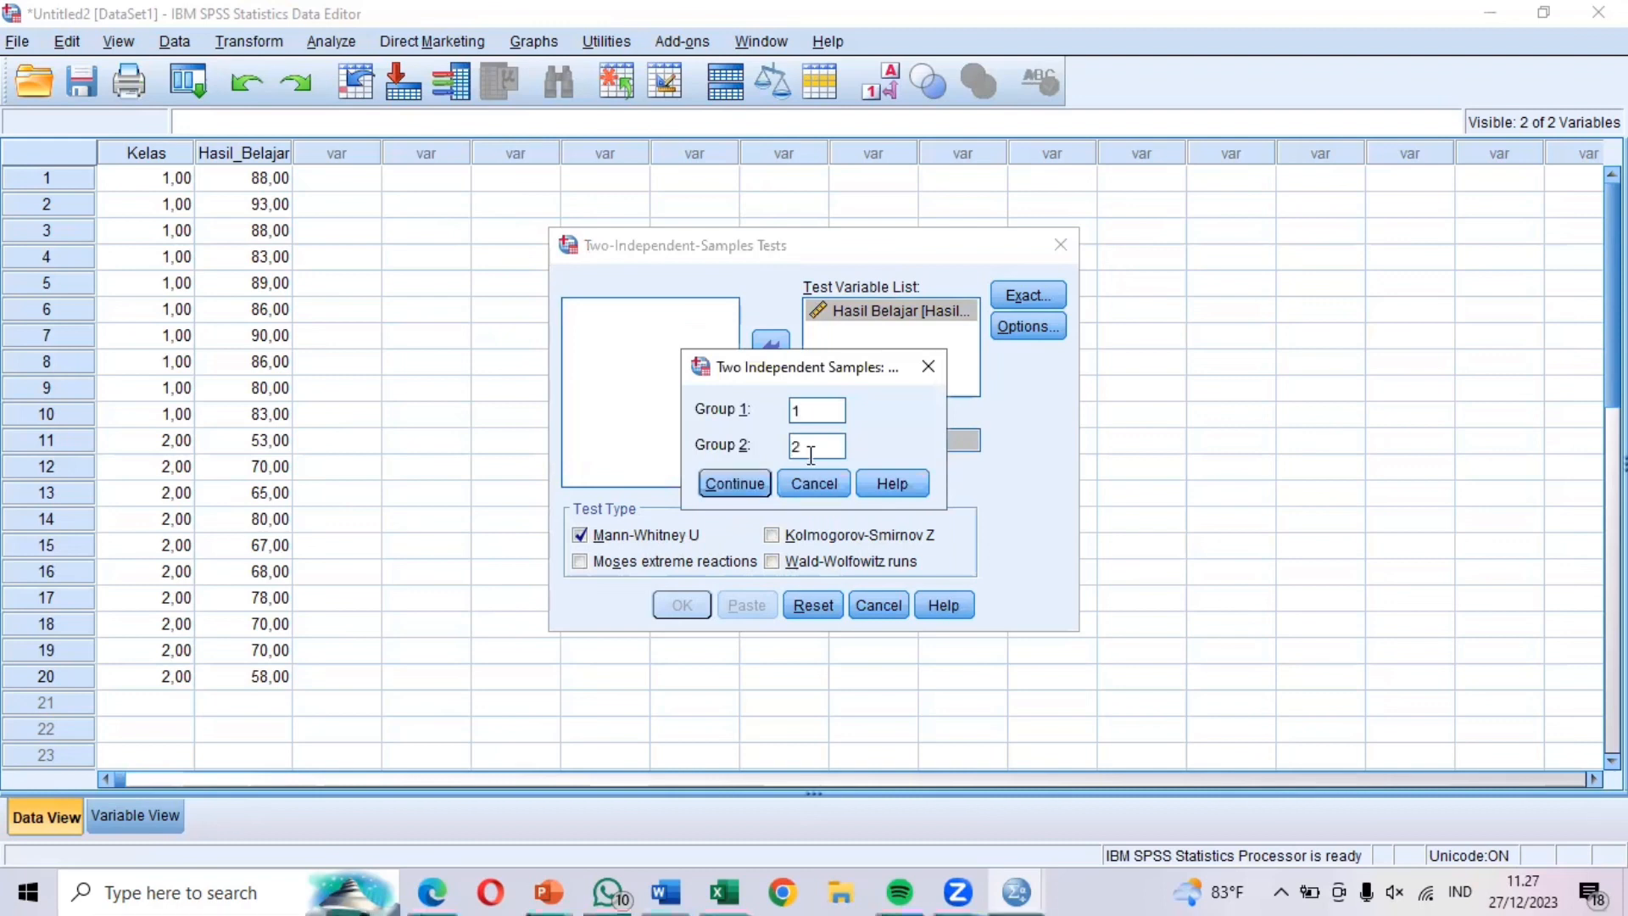
{"action": "left_click", "coordinate": [734, 485]}
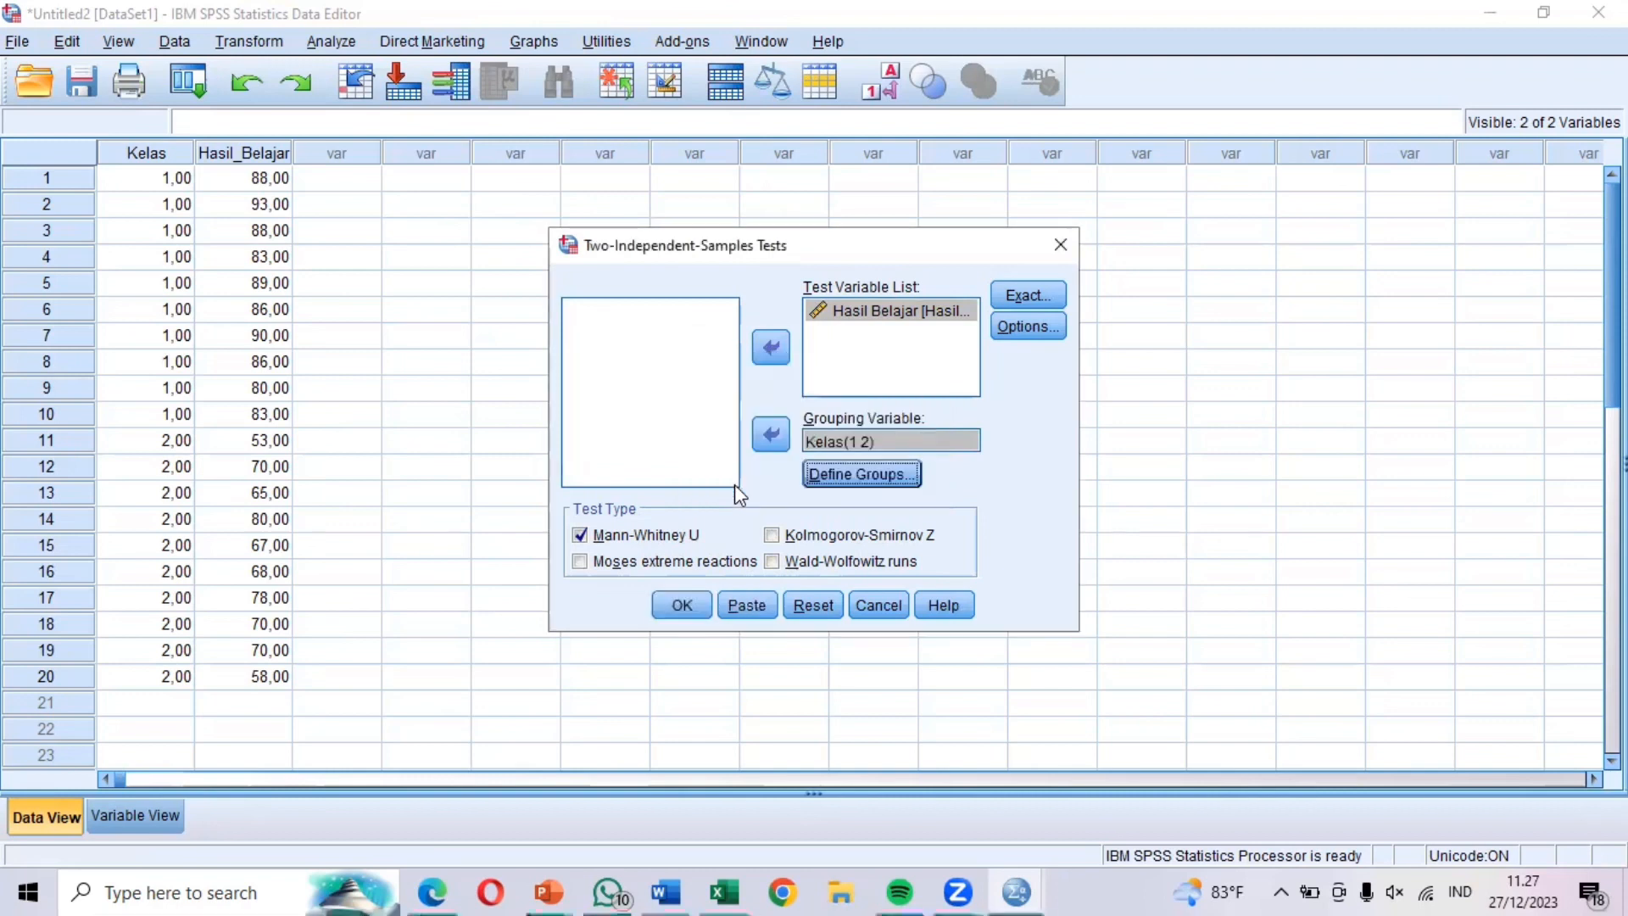
{"action": "left_click", "coordinate": [683, 605]}
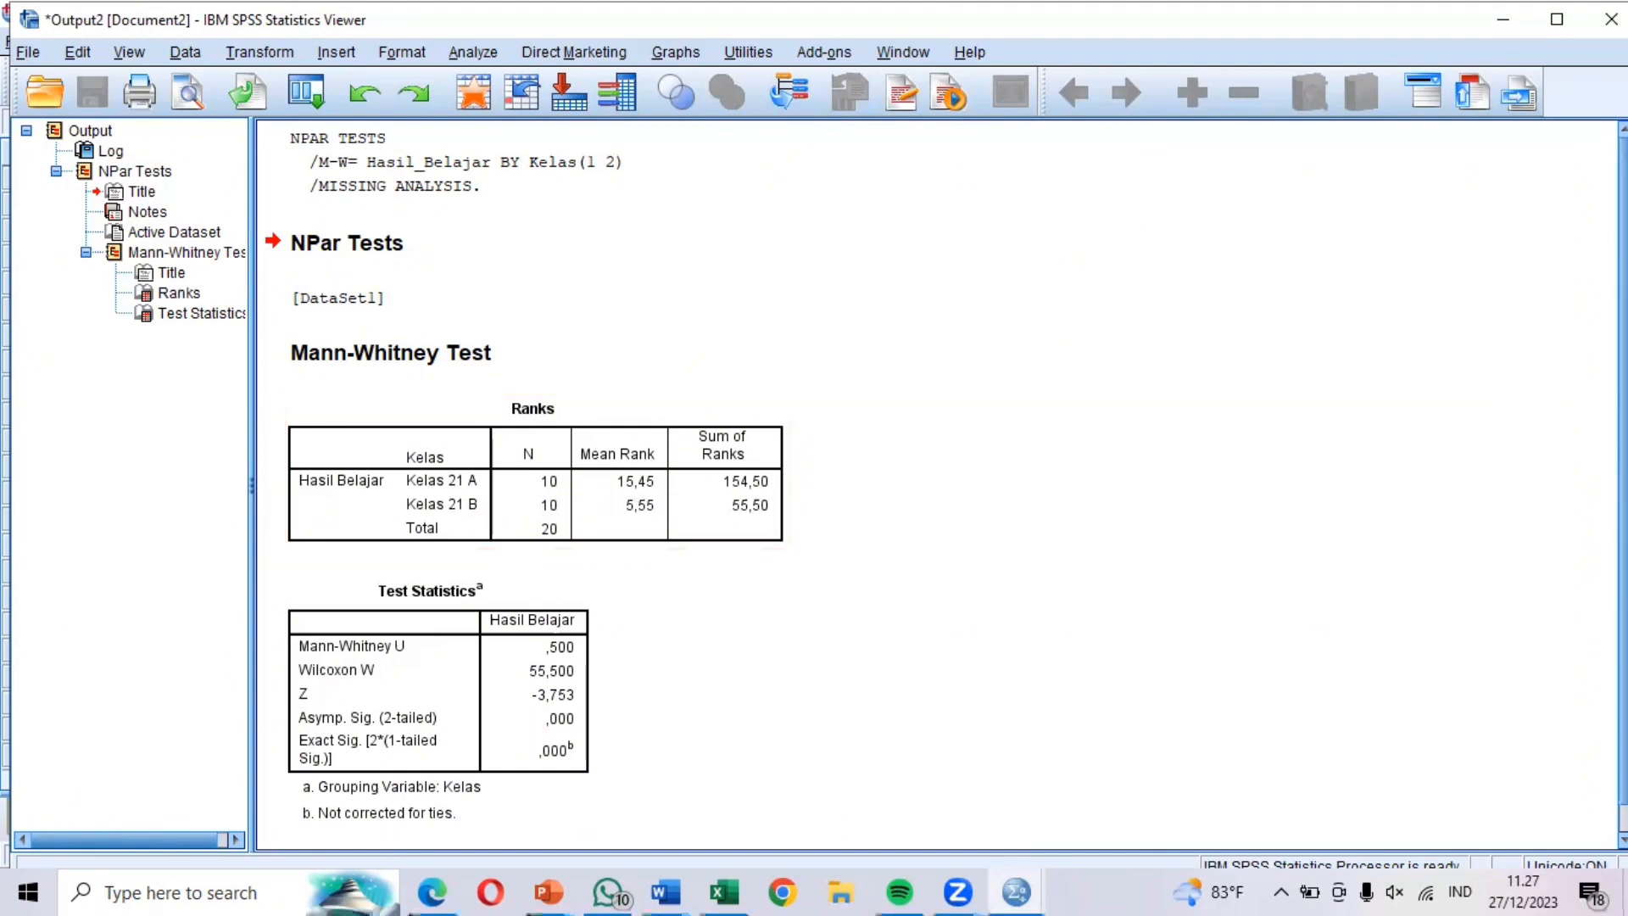
Examine the Mann-Whitney Ranks and Test Statistics tables, especially the Asymp. Sig. (2-tailed) value
{"action": "scroll", "coordinate": [941, 483], "scroll_direction": "down", "scroll_amount": 1}
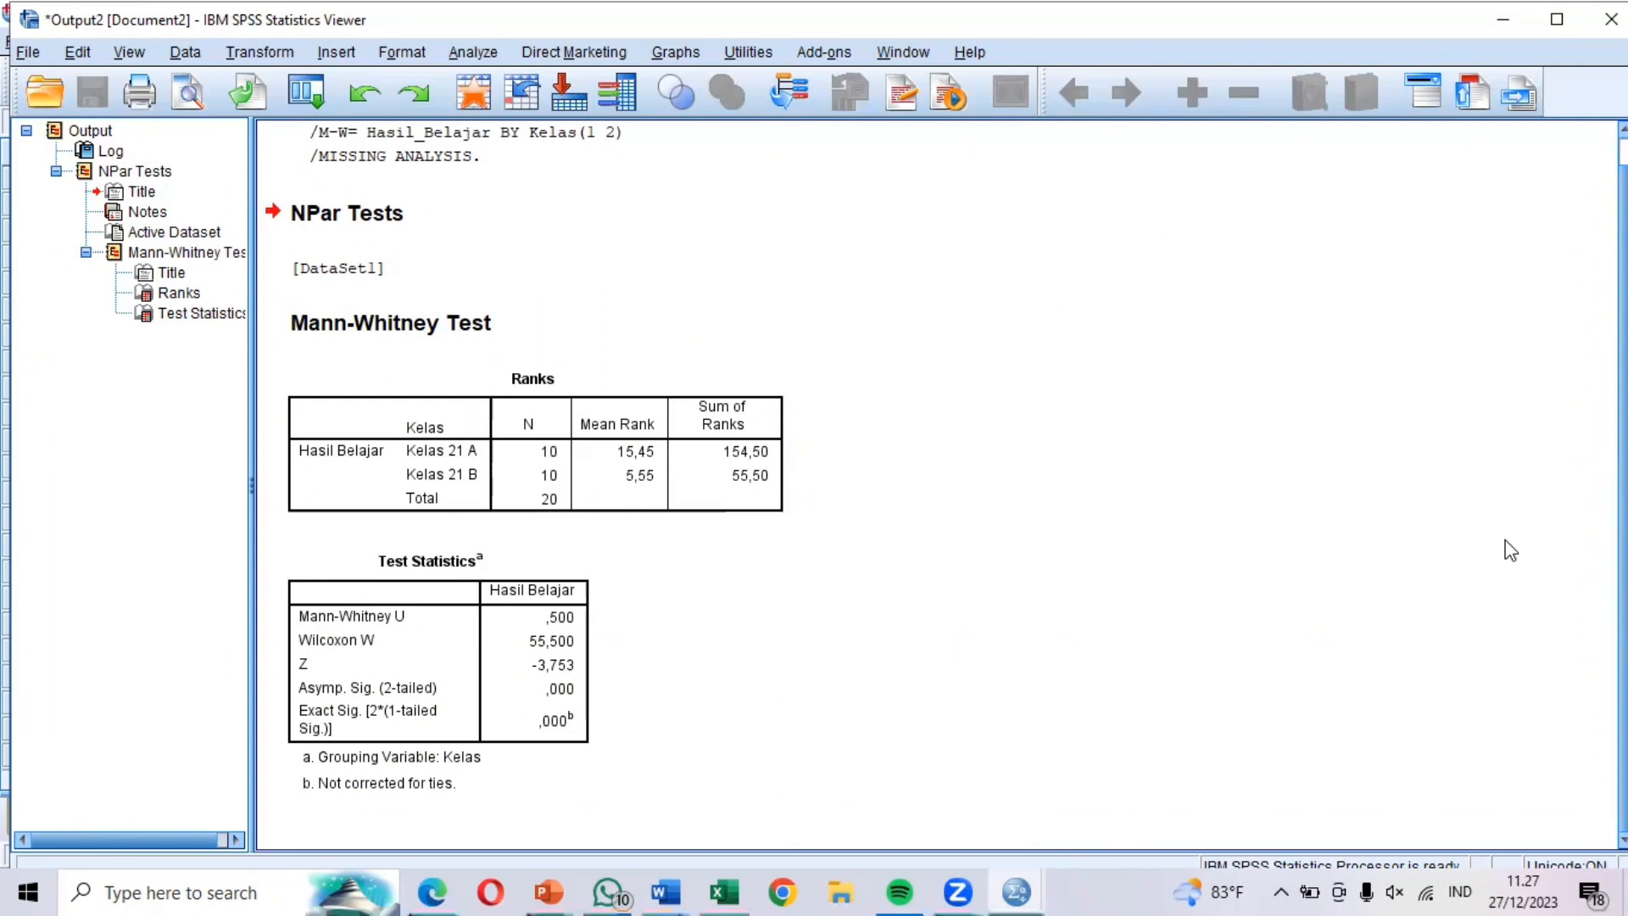
{"action": "left_click", "coordinate": [514, 632]}
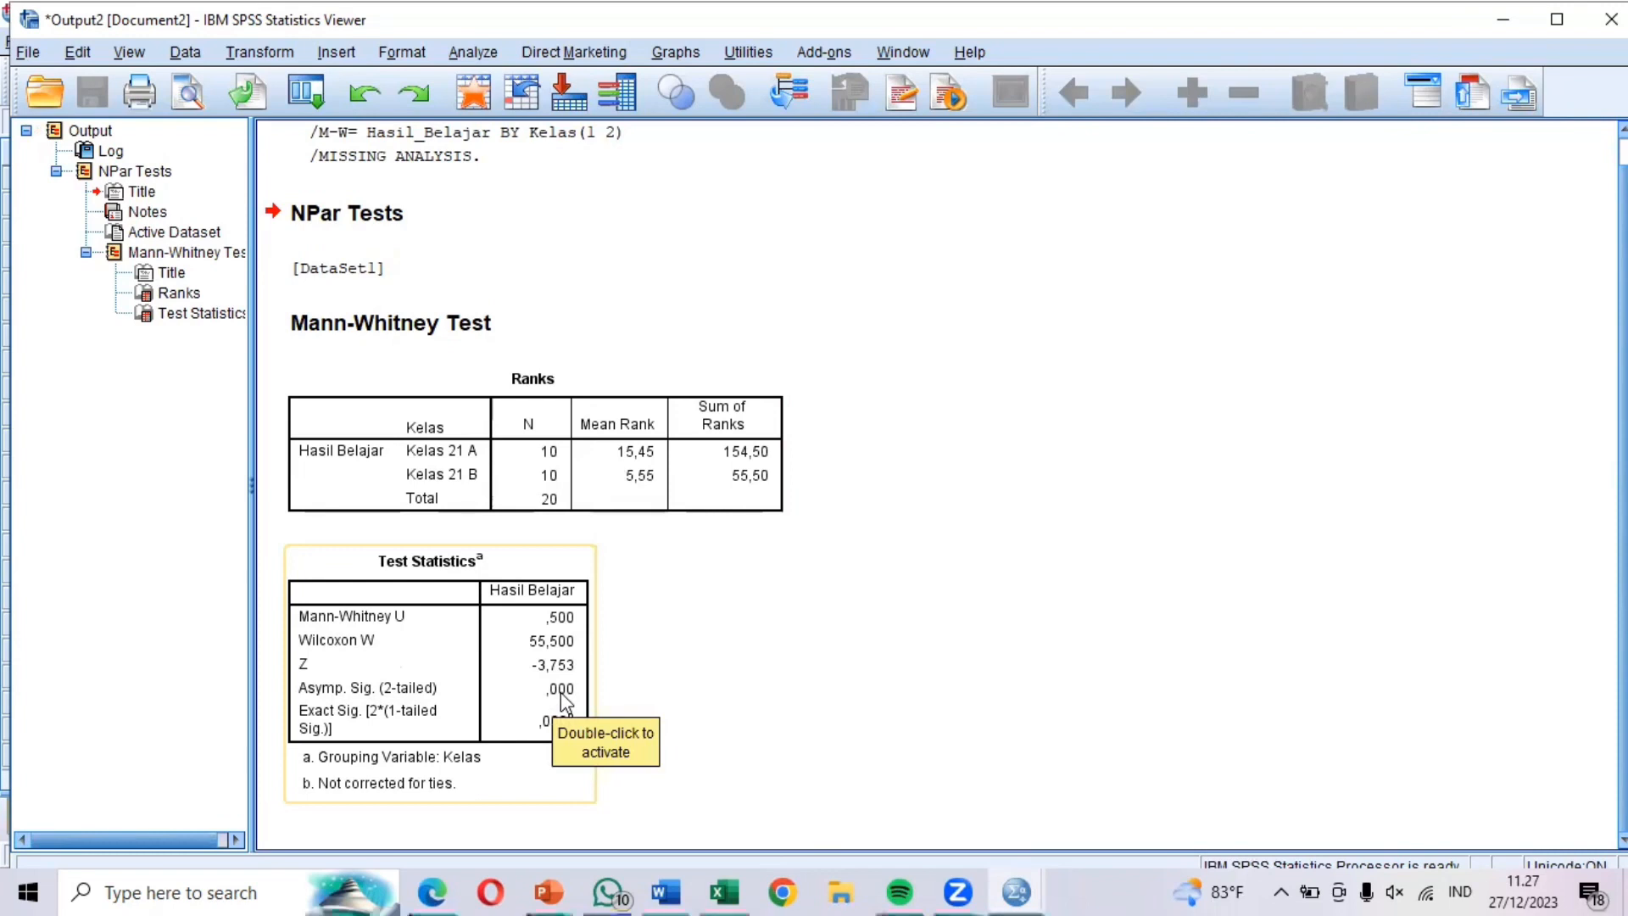
{"action": "left_click", "coordinate": [683, 800]}
Switch to the PowerPoint presentation on the Mann-Whitney test and show slide 12 with the decision criteria
{"action": "mouse_move", "coordinate": [547, 888]}
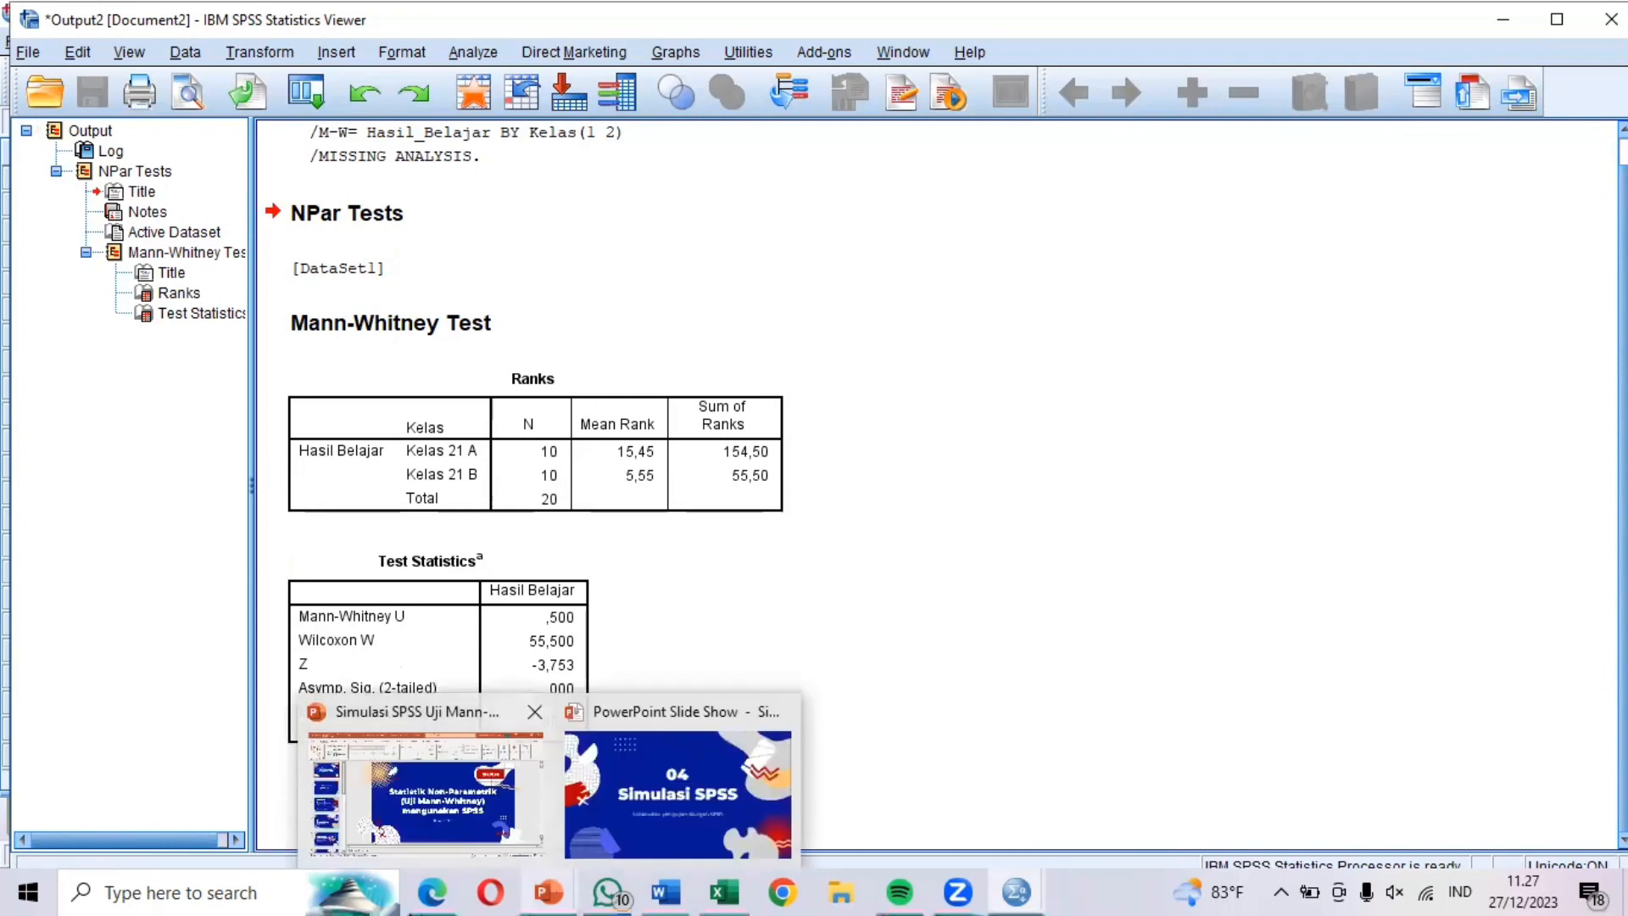
{"action": "left_click", "coordinate": [423, 789]}
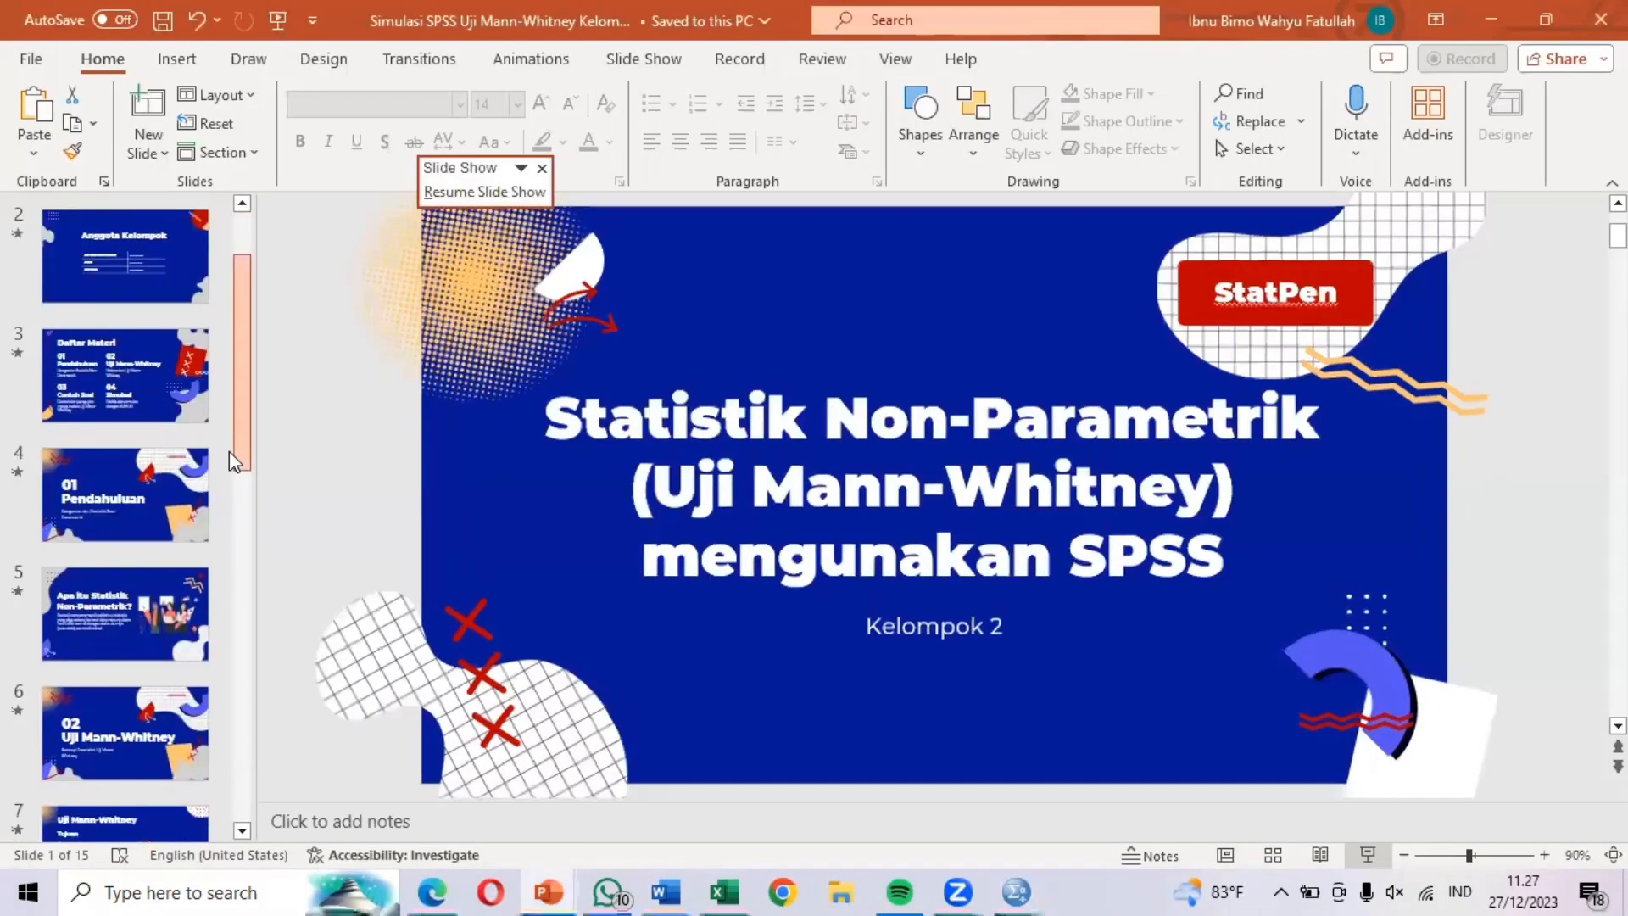
{"action": "scroll", "coordinate": [229, 563], "scroll_direction": "down", "scroll_amount": 5}
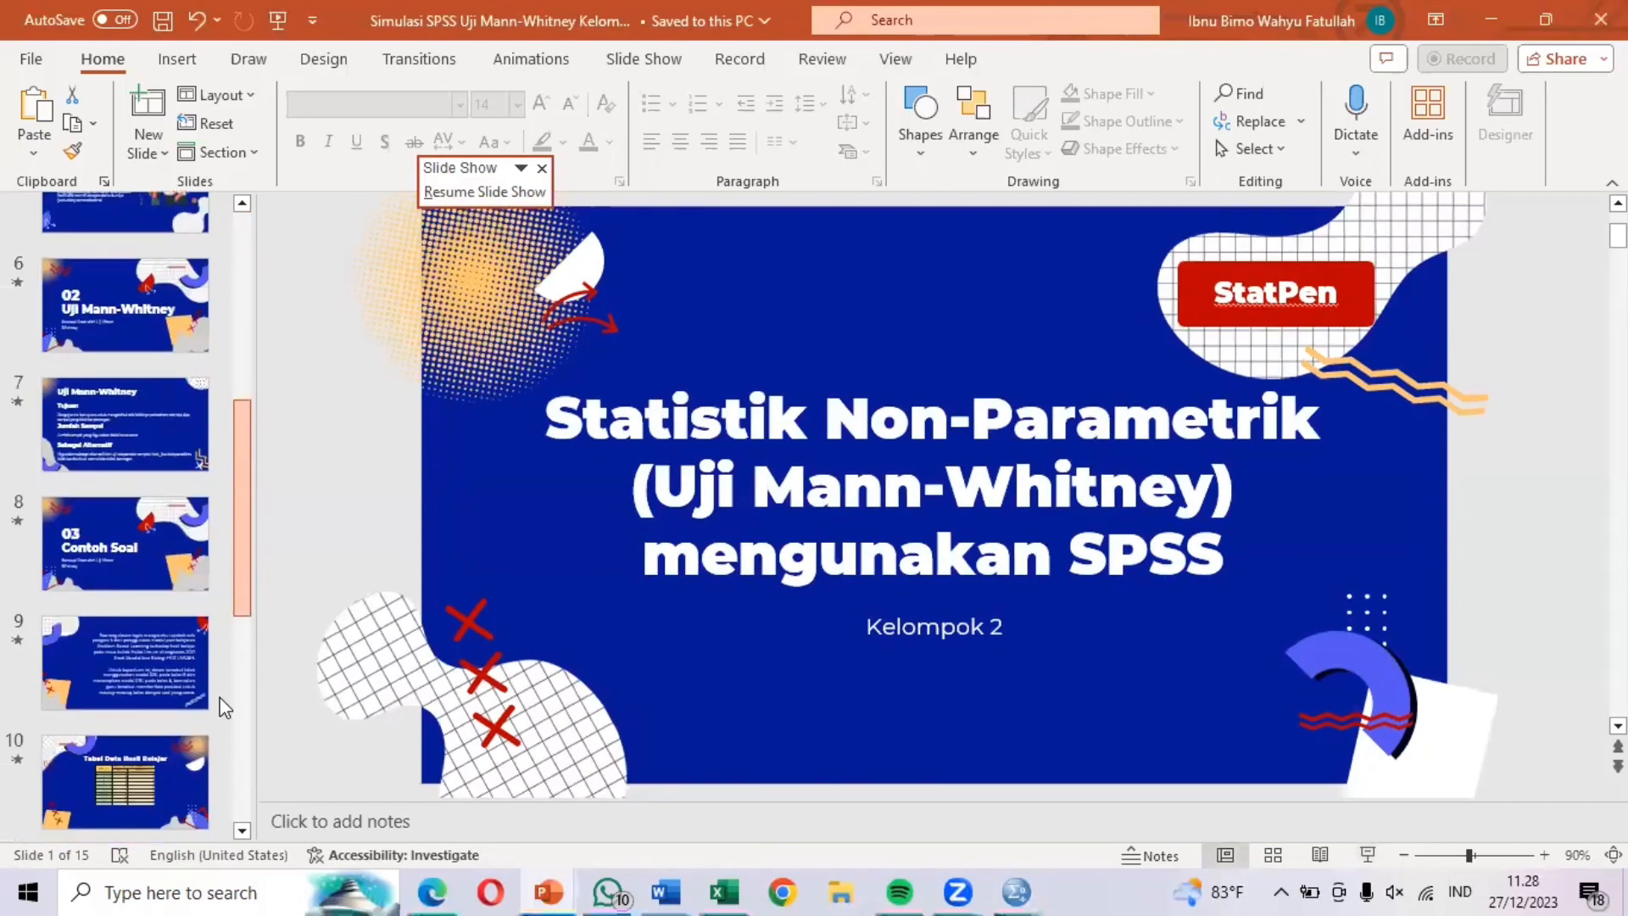
{"action": "scroll", "coordinate": [222, 699], "scroll_direction": "down", "scroll_amount": 5}
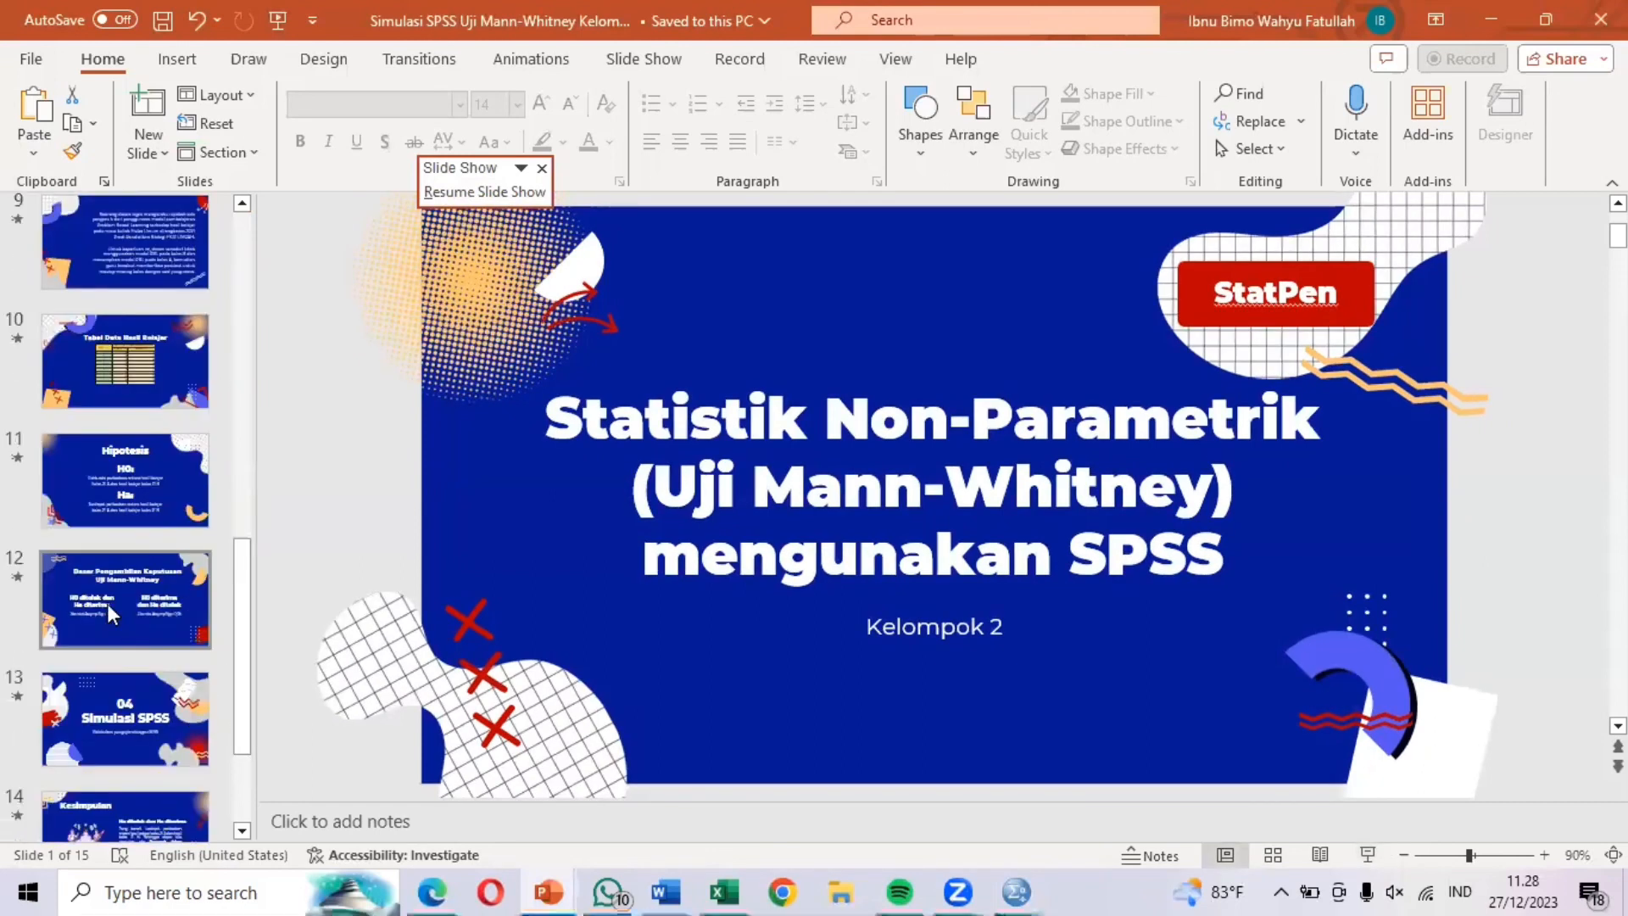
{"action": "left_click", "coordinate": [107, 603]}
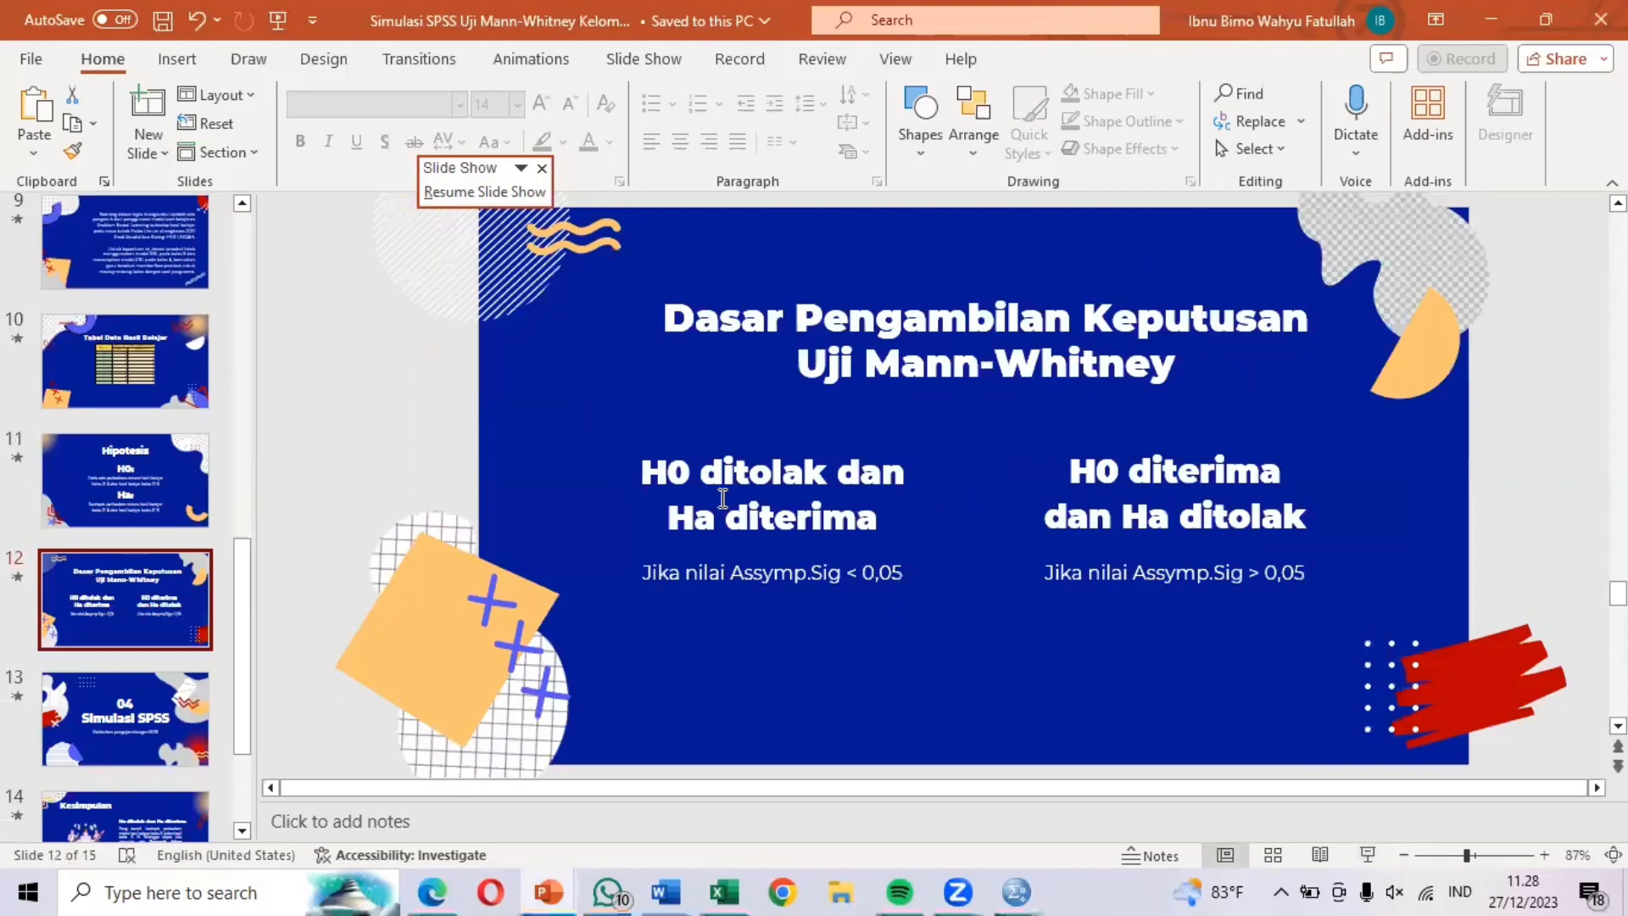